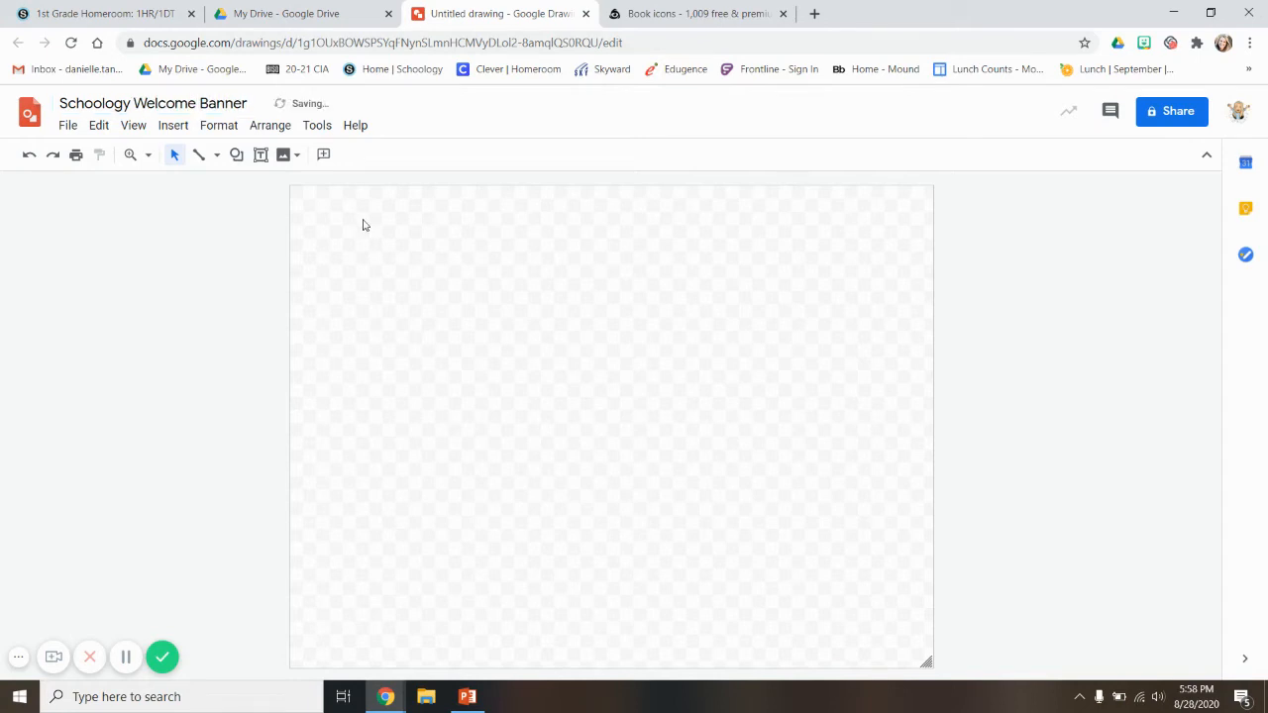
Set the drawing's page to a custom size in inches, reducing its height to a wider banner format.
{"action": "left_click", "coordinate": [69, 126]}
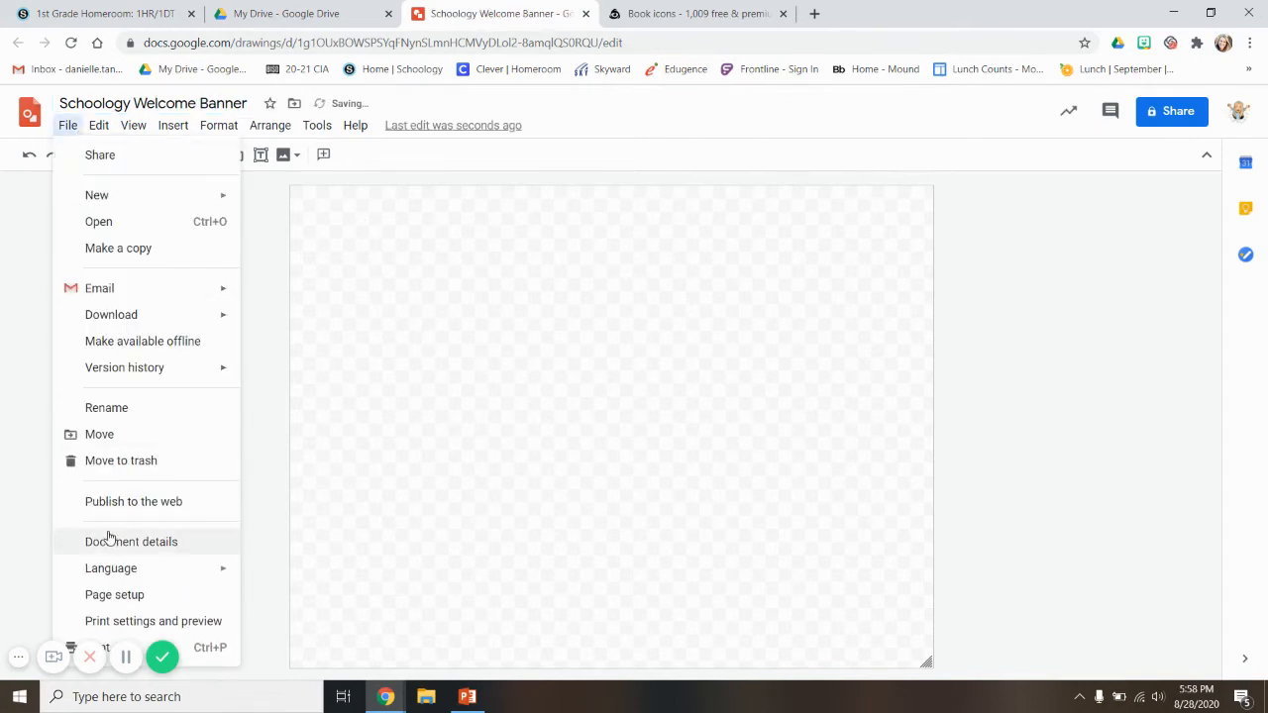
{"action": "left_click", "coordinate": [104, 595]}
{"action": "left_click", "coordinate": [531, 363]}
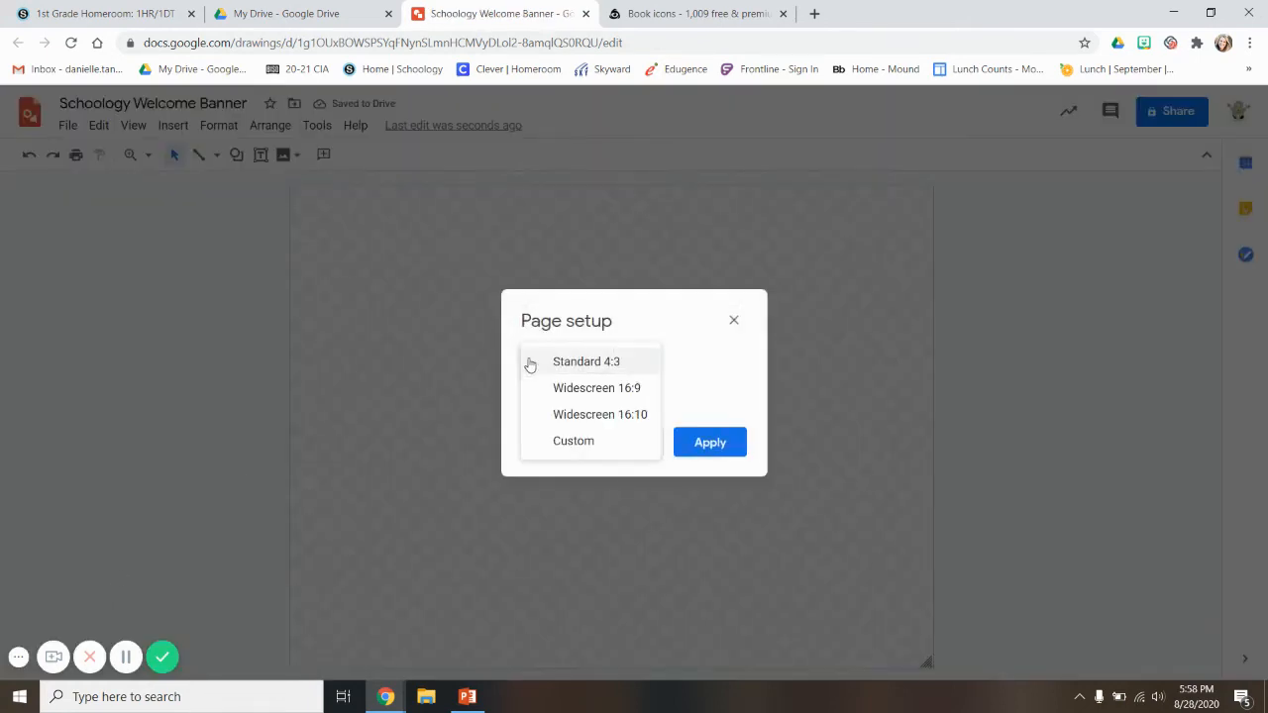
{"action": "left_click", "coordinate": [555, 439]}
{"action": "left_click", "coordinate": [627, 406]}
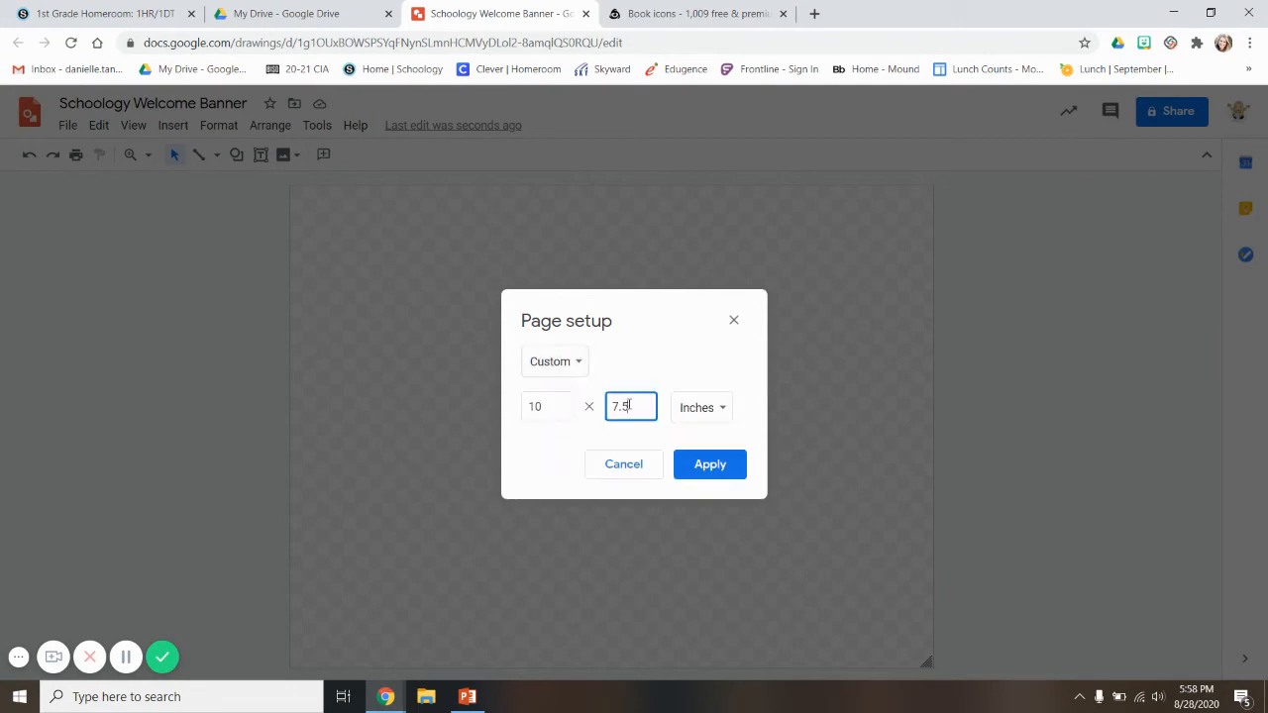
{"action": "left_click", "coordinate": [717, 465]}
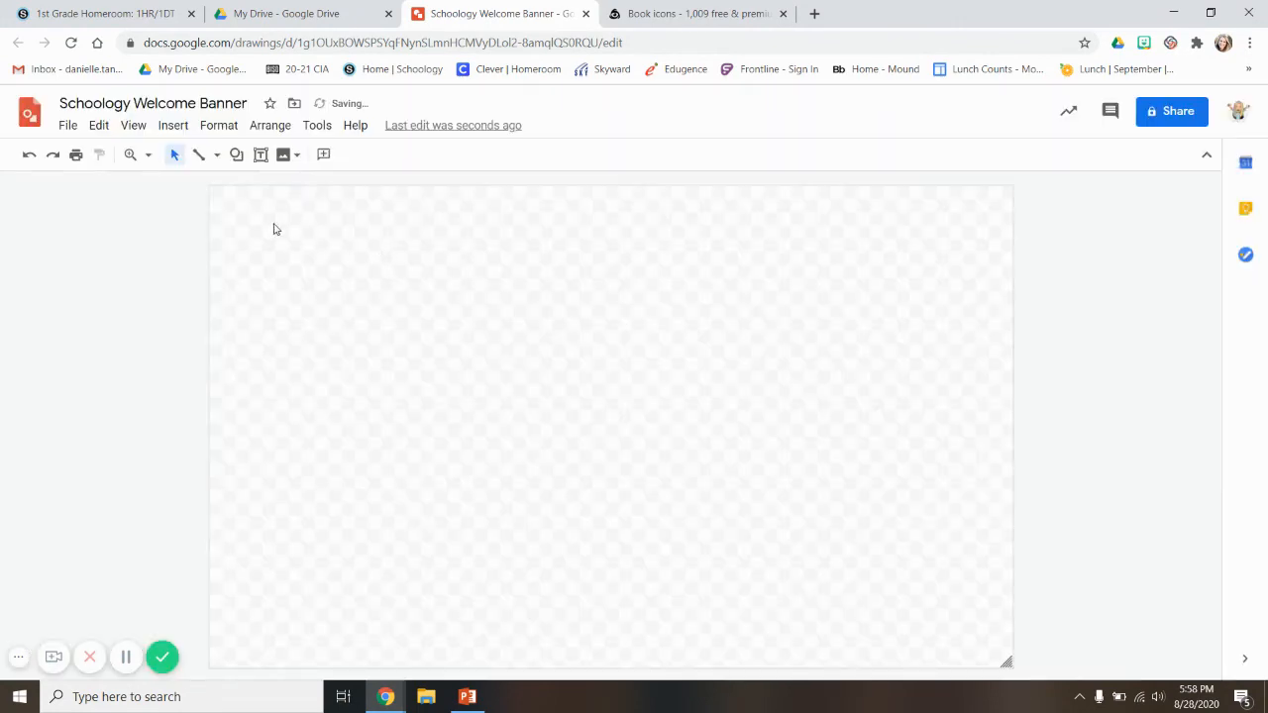
Share the drawing so that anyone with the link can open it as a viewer.
{"action": "left_click", "coordinate": [1193, 116]}
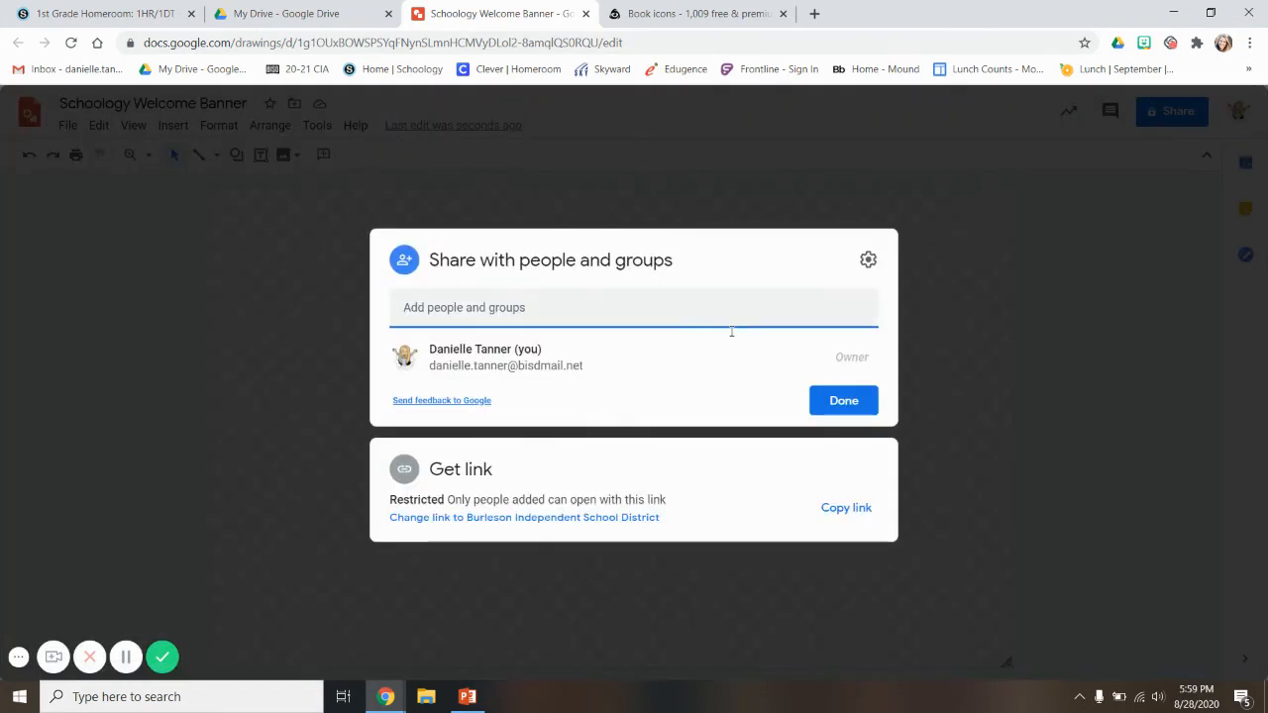
{"action": "left_click", "coordinate": [649, 495]}
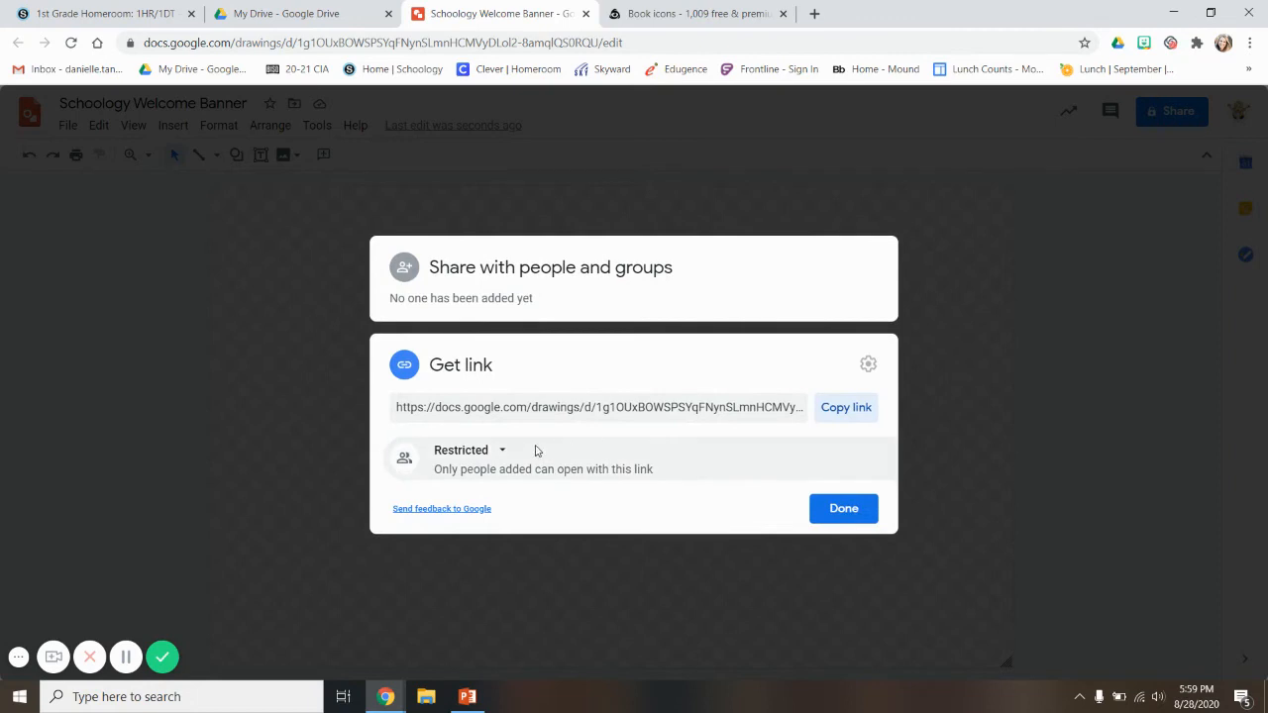
{"action": "left_click", "coordinate": [473, 452]}
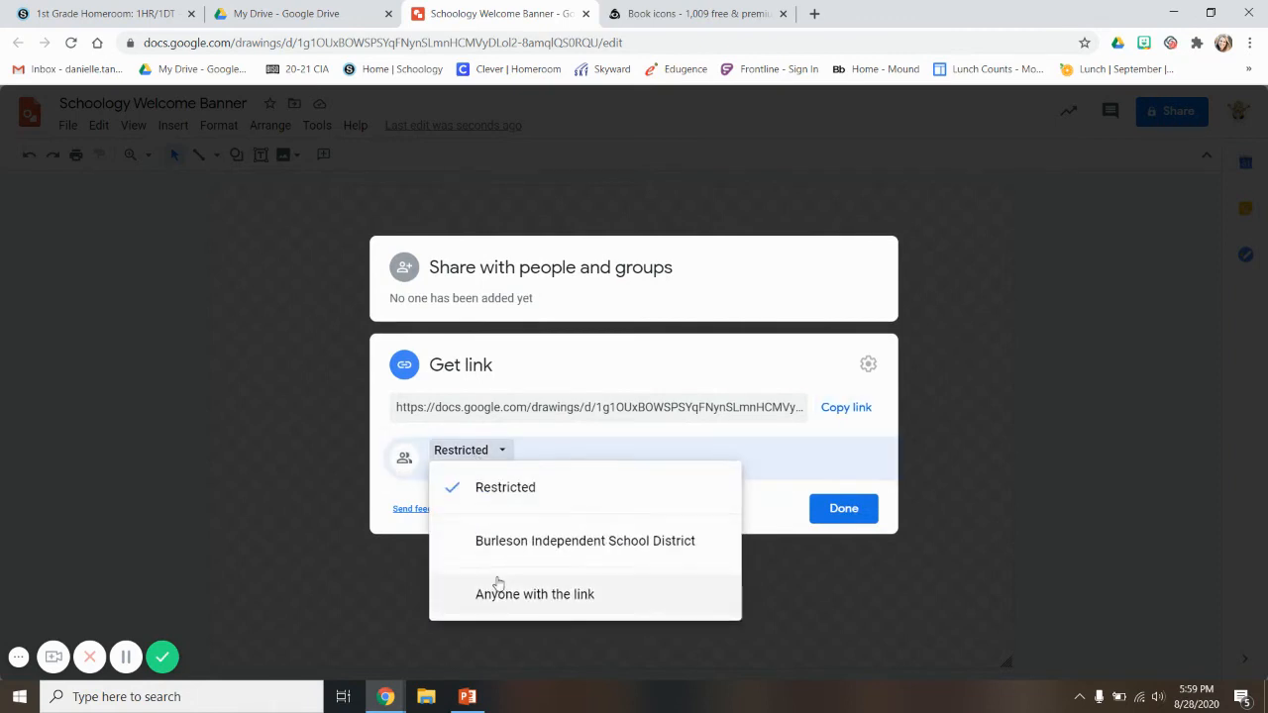
{"action": "left_click", "coordinate": [498, 594]}
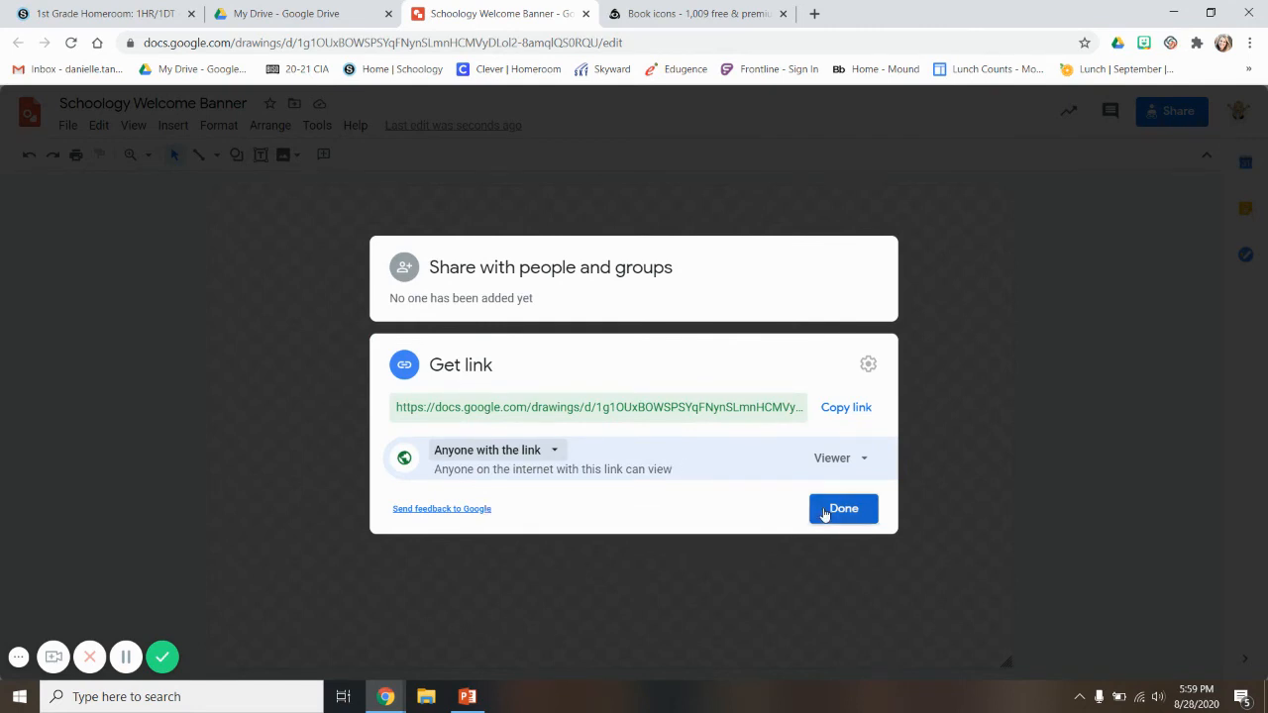
{"action": "left_click", "coordinate": [843, 509]}
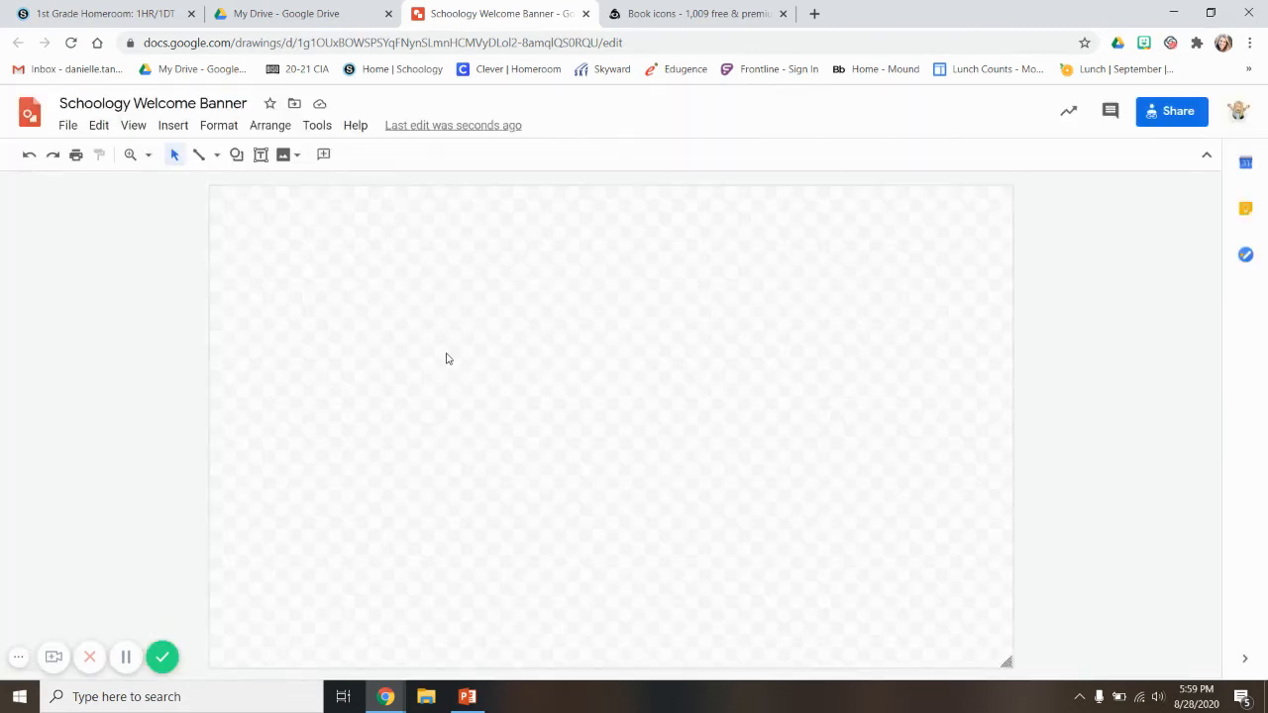
Insert the Banner image from the Schoology folder in the computer's Pictures.
{"action": "left_click", "coordinate": [172, 125]}
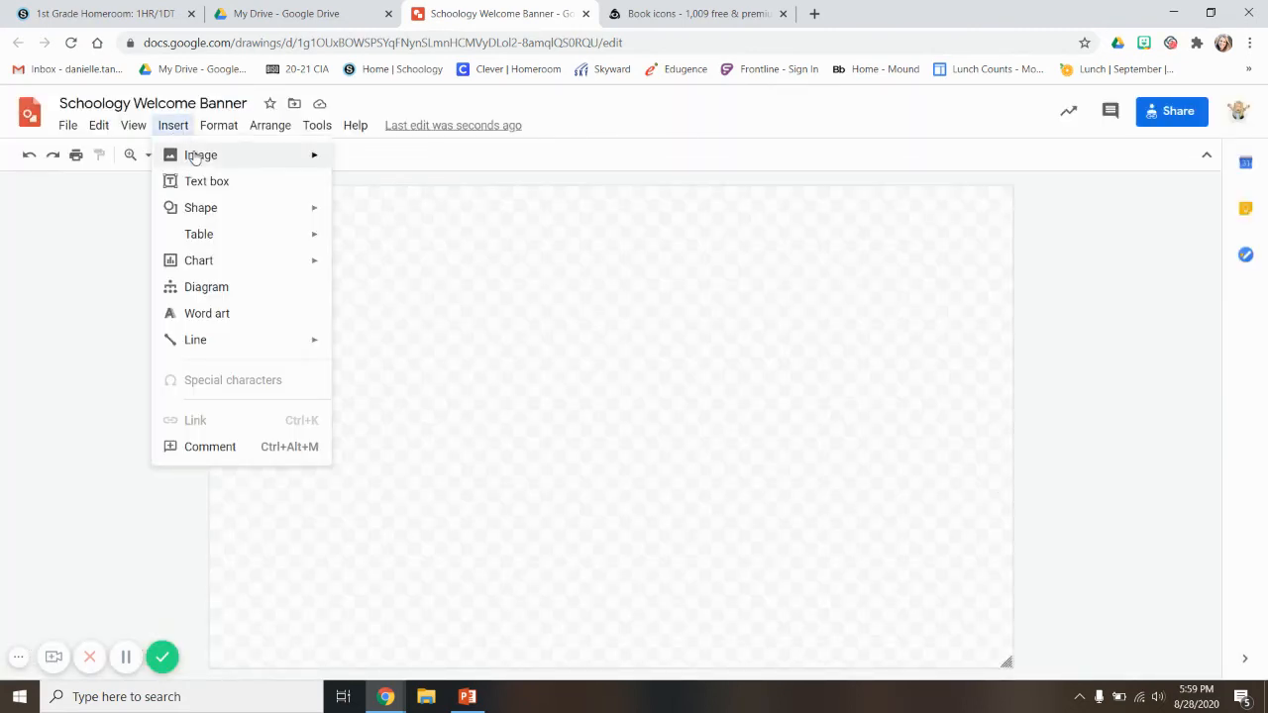
{"action": "mouse_move", "coordinate": [195, 159]}
{"action": "left_click", "coordinate": [370, 159]}
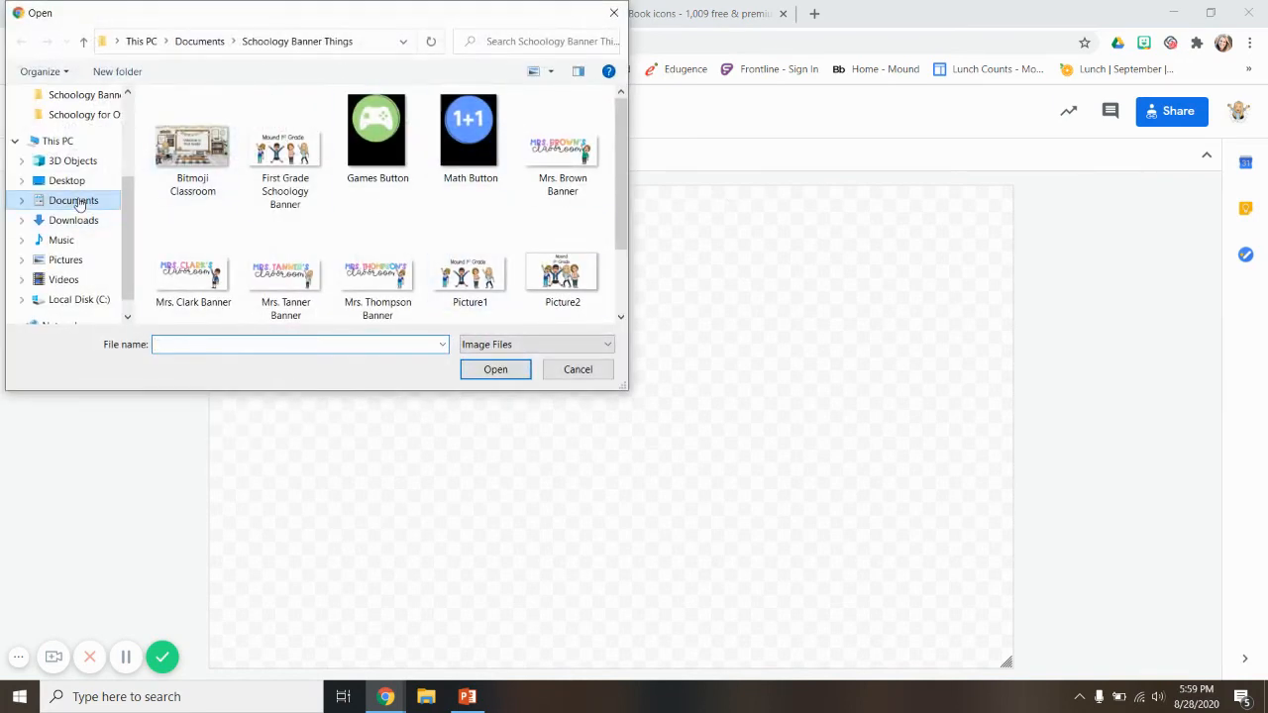
{"action": "left_click", "coordinate": [61, 260]}
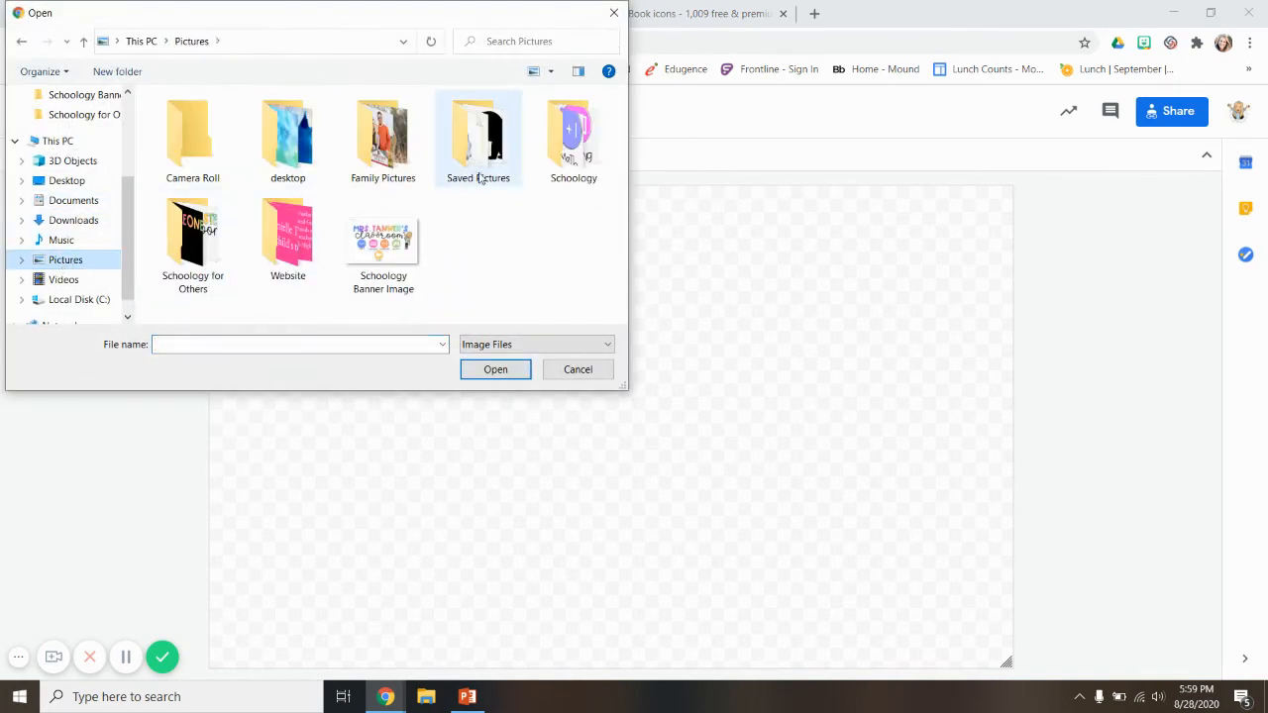
{"action": "double_click", "coordinate": [561, 161]}
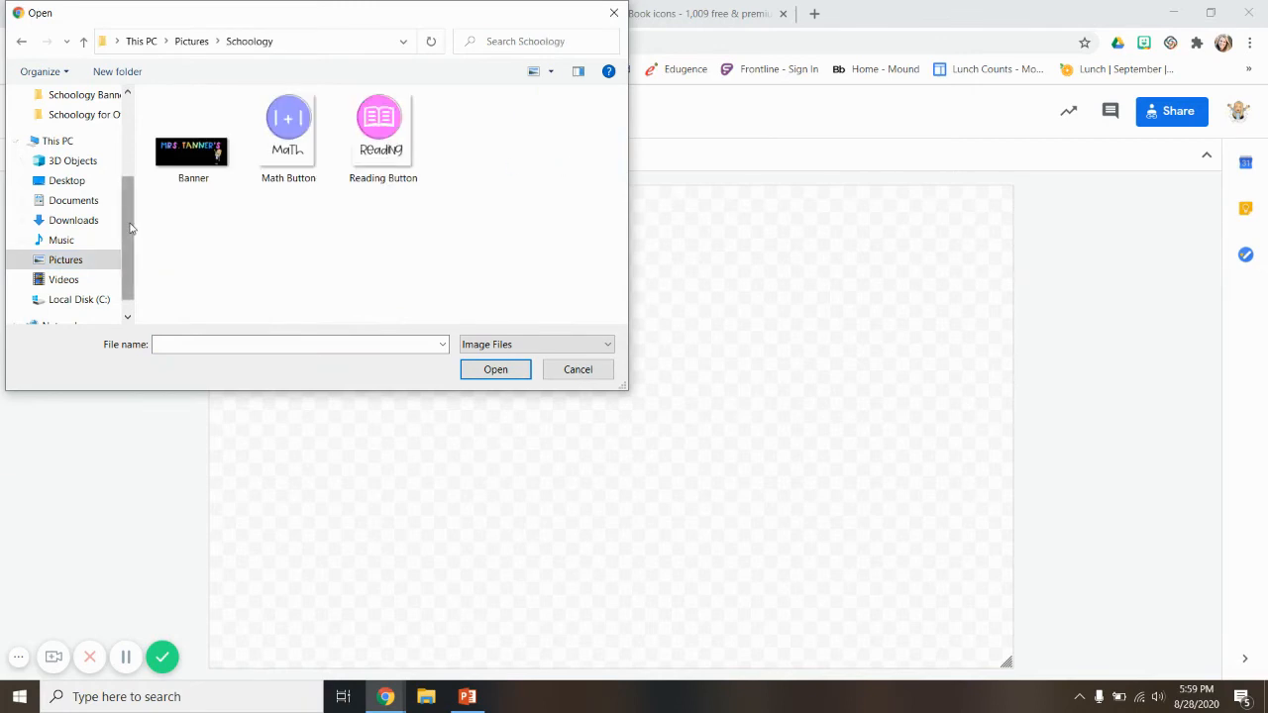
{"action": "double_click", "coordinate": [178, 186]}
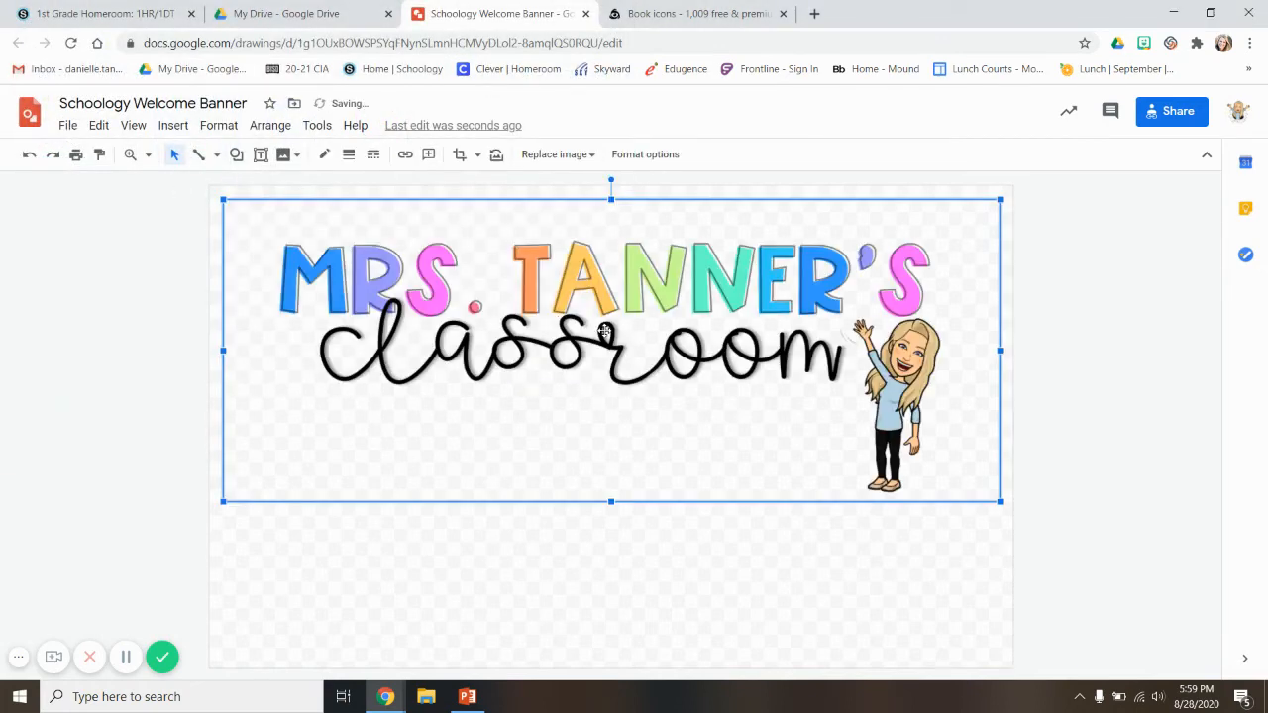
Align the banner image with the page's upper-left corner and enlarge it to span the full page width.
{"action": "left_click_drag", "start_coordinate": [606, 330], "coordinate": [594, 319]}
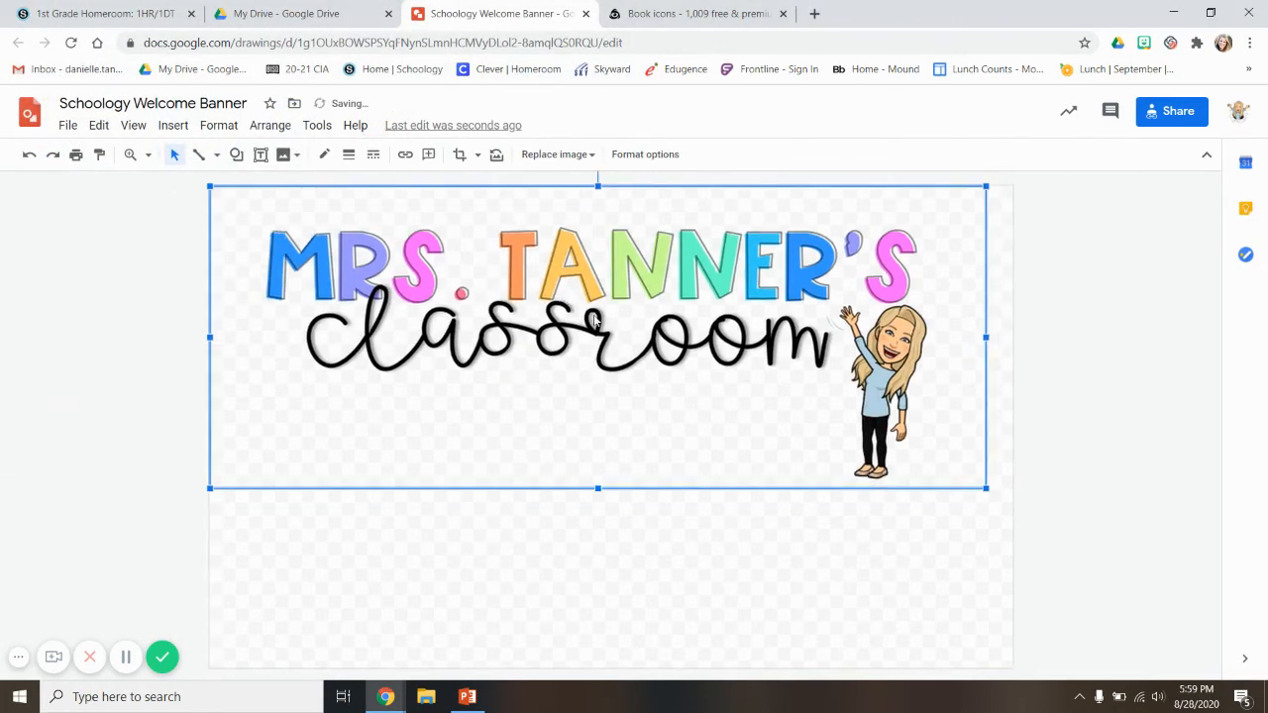
{"action": "left_click_drag", "start_coordinate": [987, 487], "coordinate": [1011, 499]}
{"action": "left_click", "coordinate": [1087, 515]}
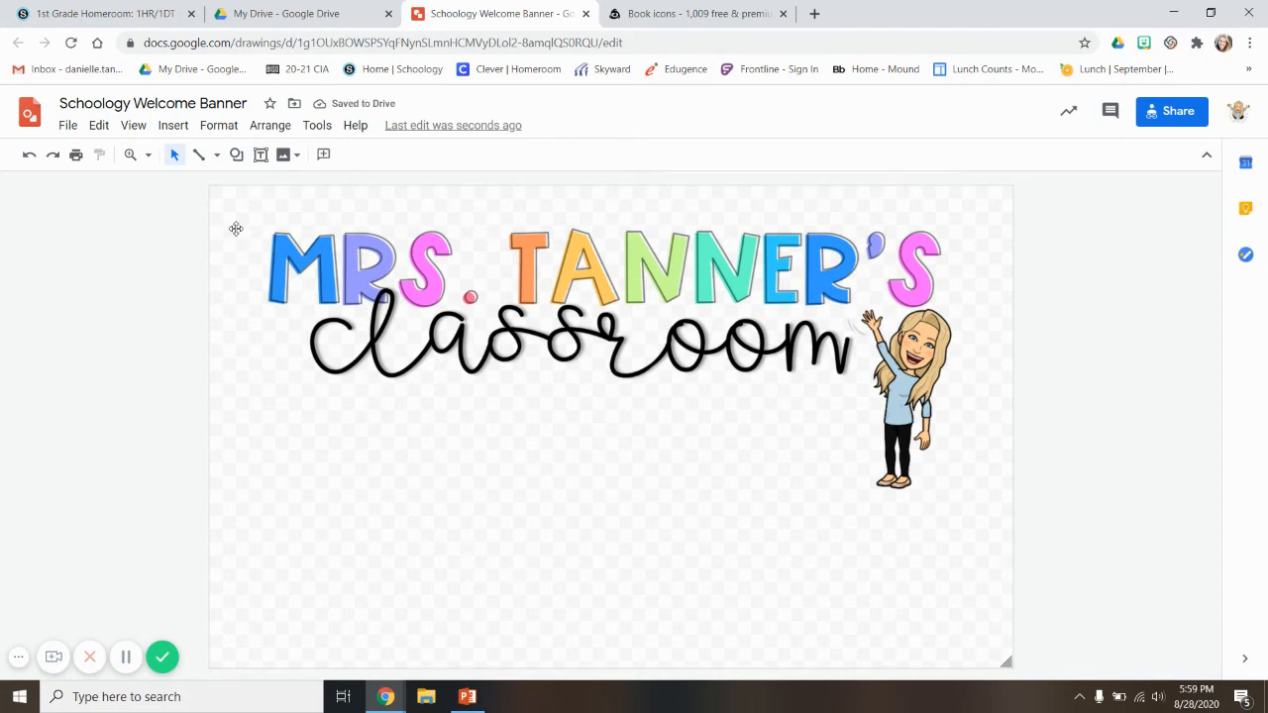
Insert the Math Button image from the computer's Schoology picture folder.
{"action": "left_click", "coordinate": [172, 127]}
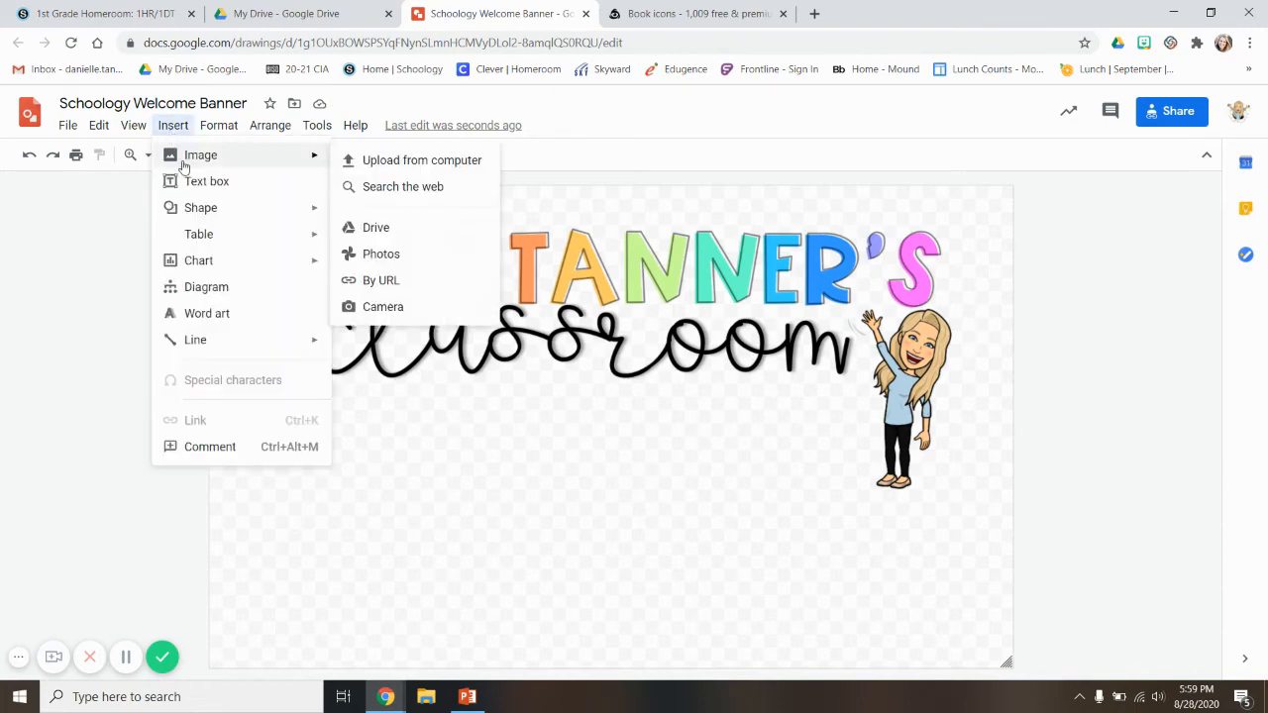
{"action": "mouse_move", "coordinate": [229, 159]}
{"action": "left_click", "coordinate": [366, 161]}
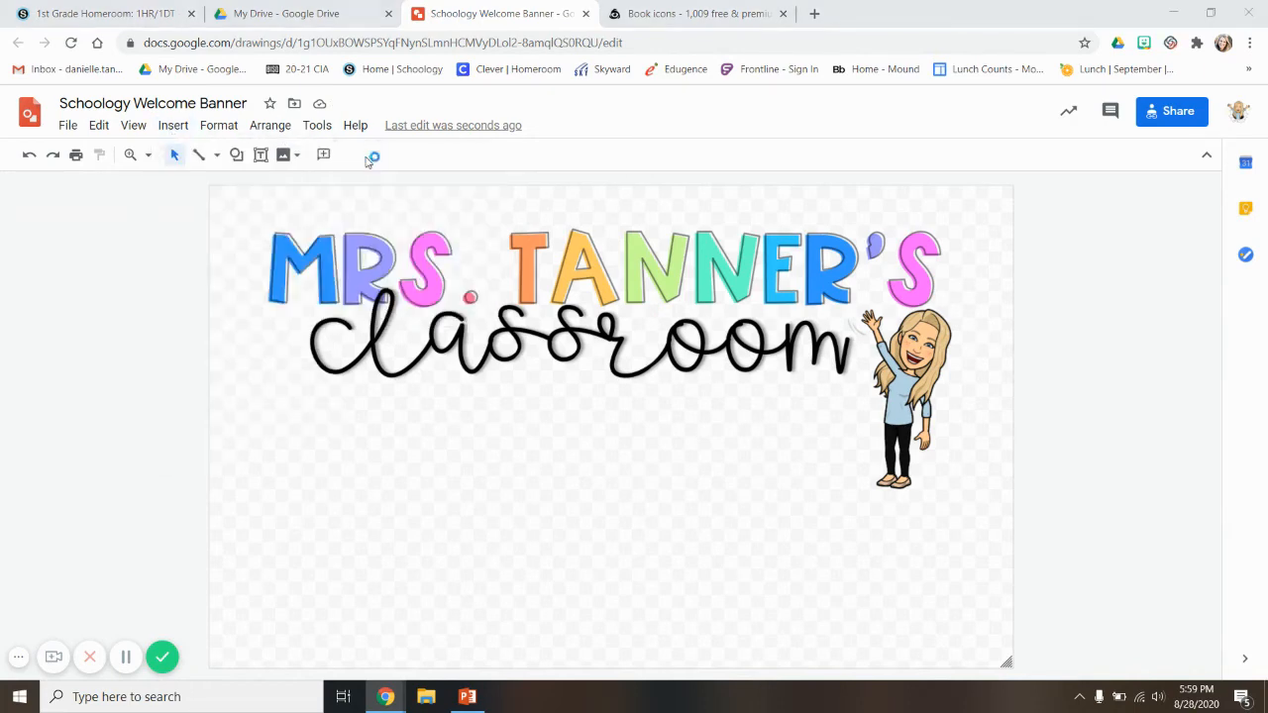
{"action": "double_click", "coordinate": [285, 160]}
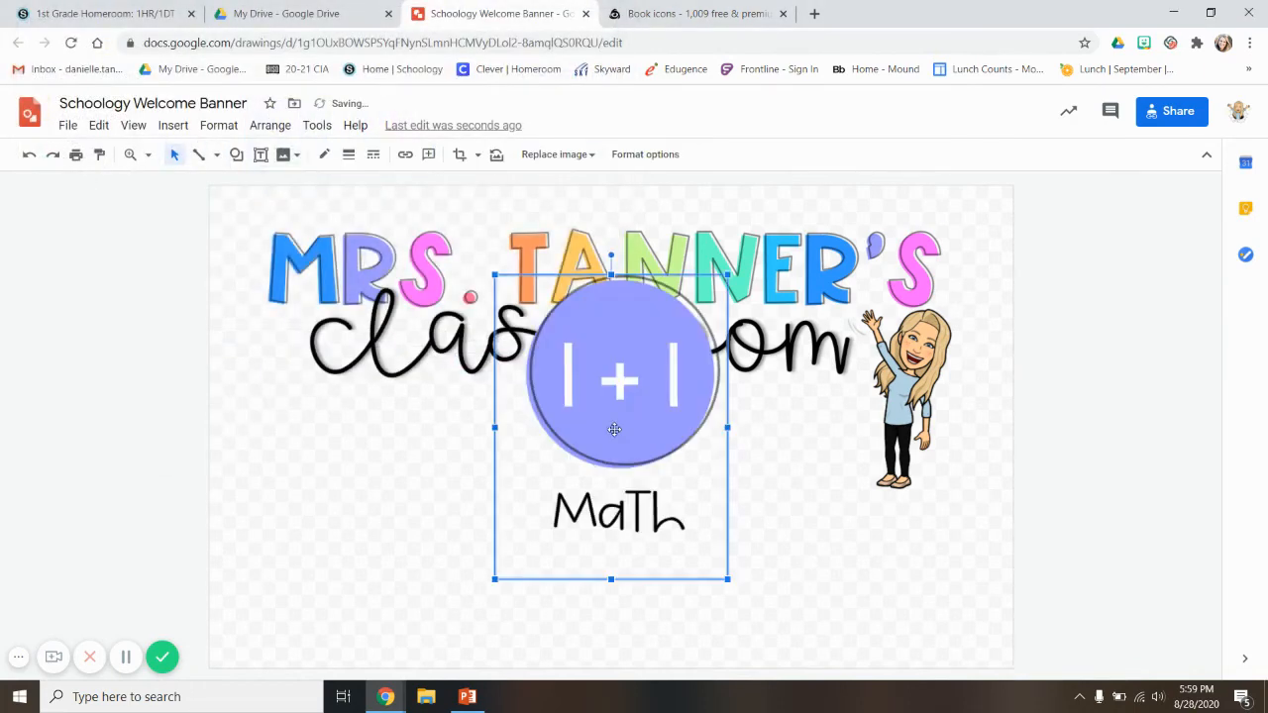
Shrink the Math button to roughly half size and place it below the start of the word "classroom".
{"action": "left_click_drag", "start_coordinate": [611, 429], "coordinate": [452, 493]}
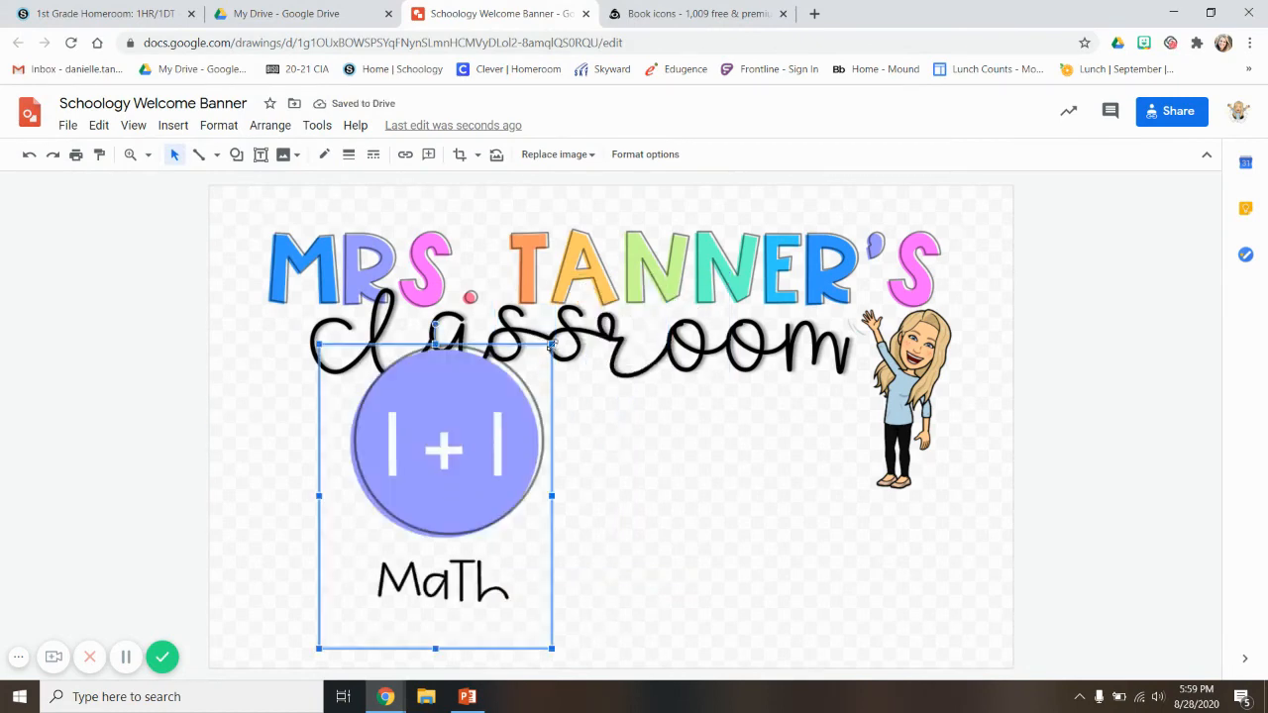
{"action": "left_click_drag", "start_coordinate": [547, 344], "coordinate": [484, 463]}
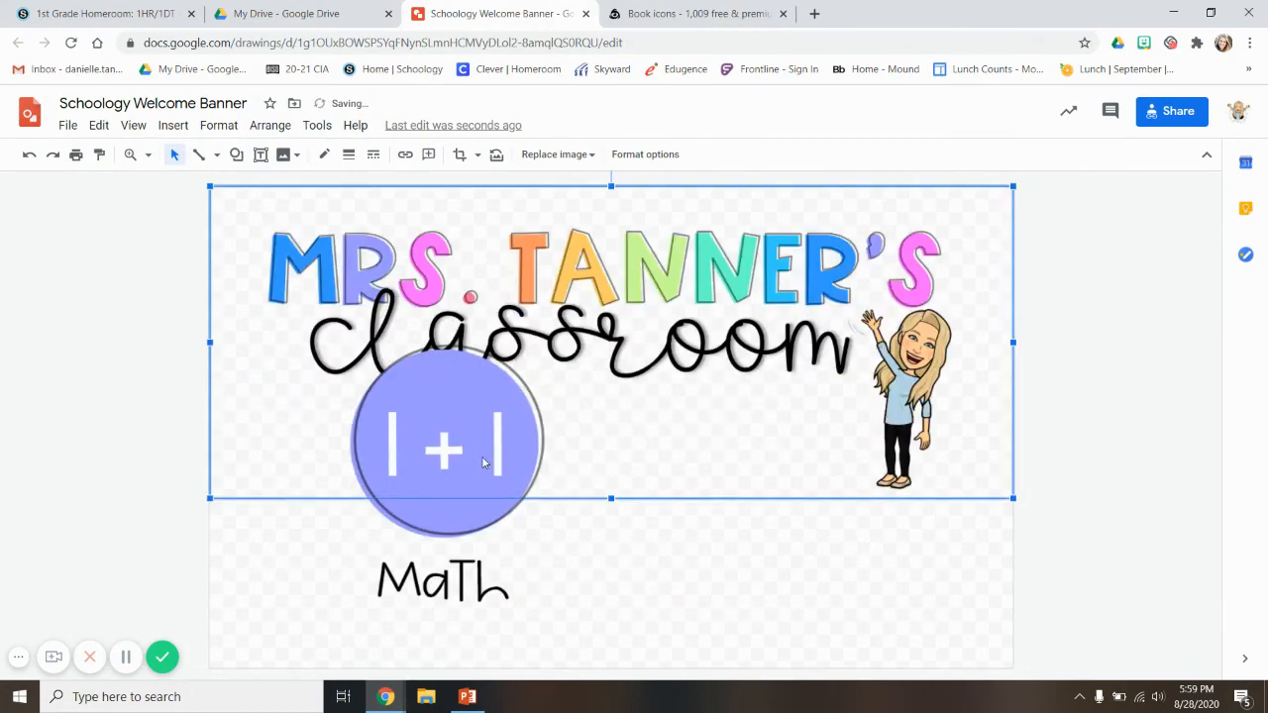
{"action": "left_click", "coordinate": [477, 528]}
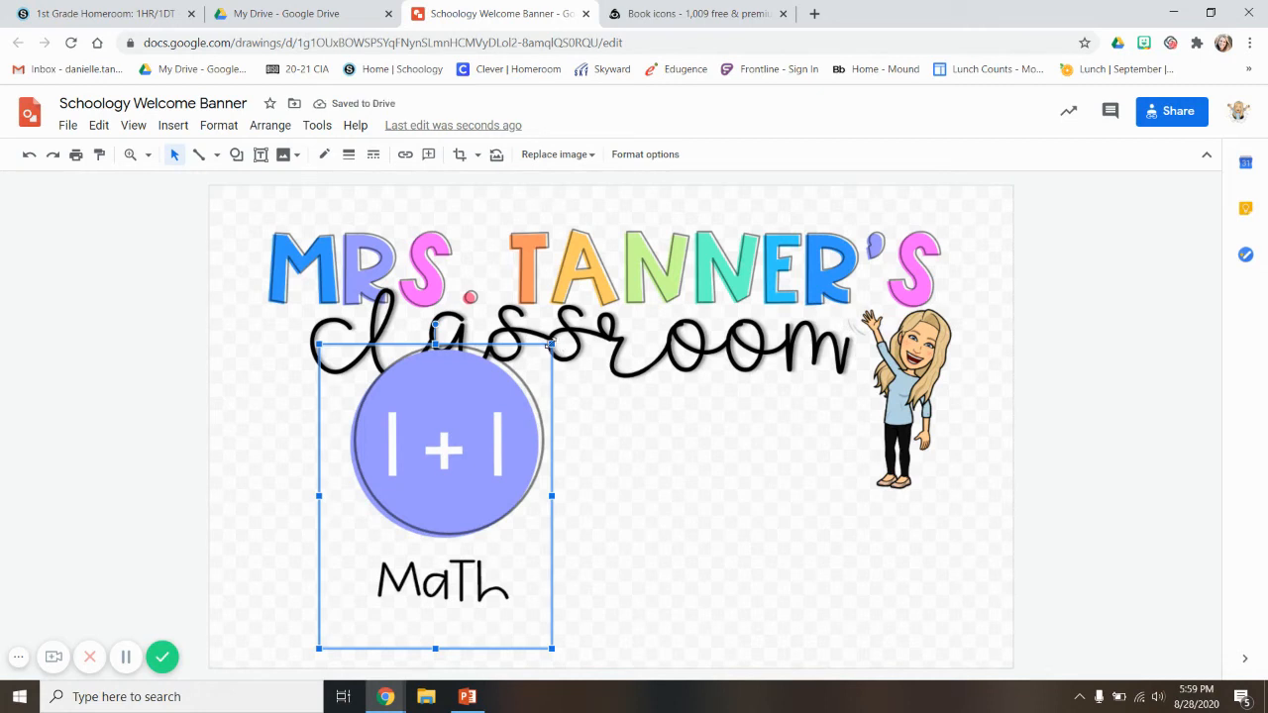
{"action": "left_click_drag", "start_coordinate": [552, 346], "coordinate": [463, 481]}
{"action": "left_click_drag", "start_coordinate": [387, 565], "coordinate": [384, 531]}
{"action": "left_click_drag", "start_coordinate": [457, 424], "coordinate": [439, 456]}
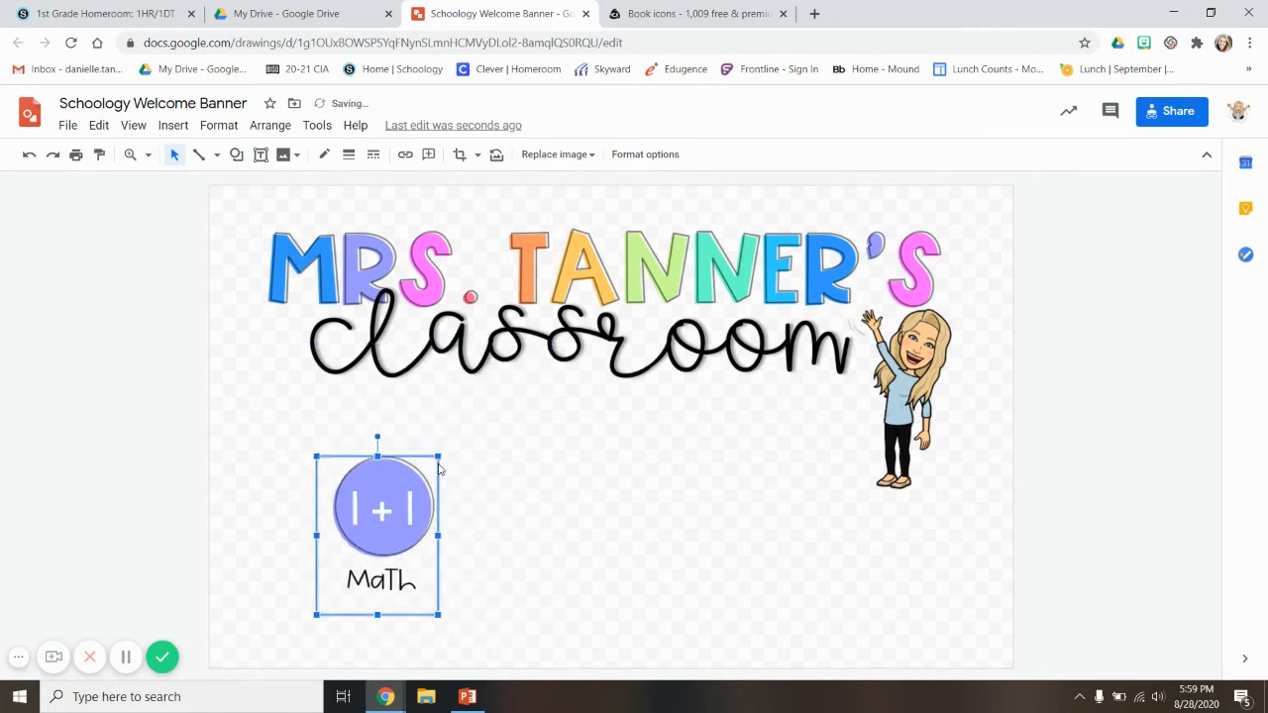
{"action": "left_click_drag", "start_coordinate": [382, 519], "coordinate": [374, 486]}
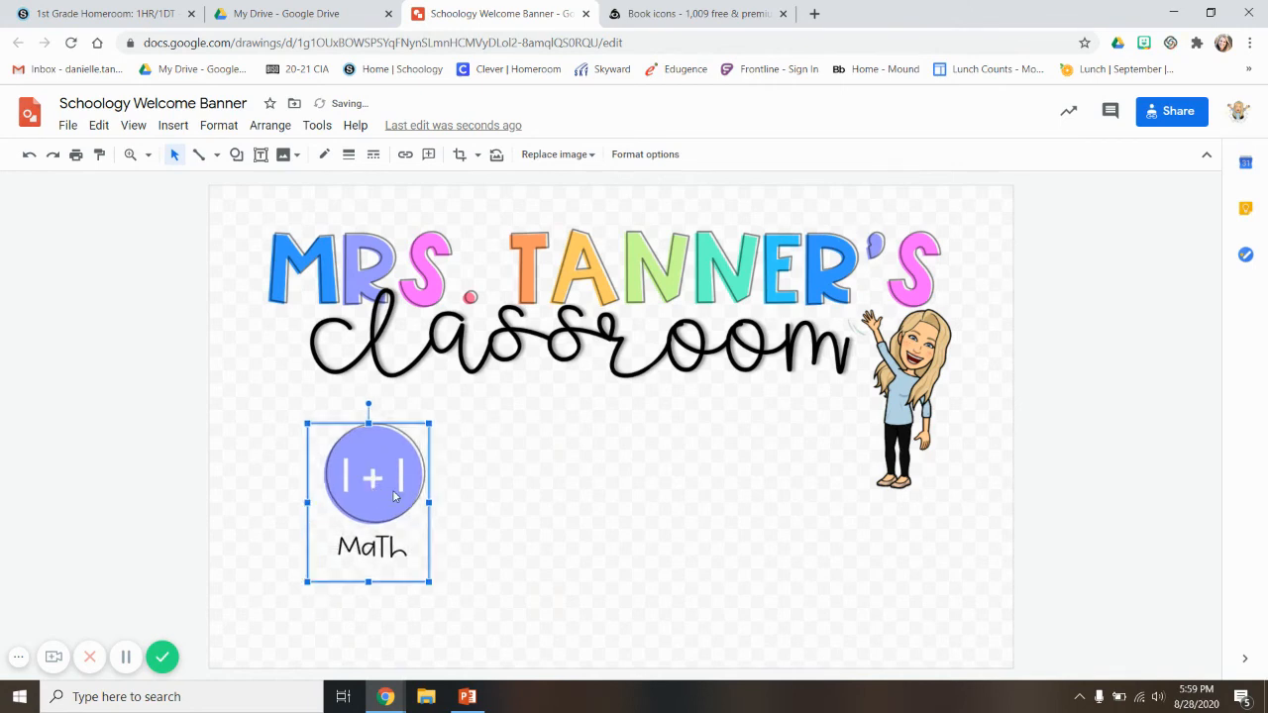
{"action": "left_click", "coordinate": [502, 467]}
{"action": "left_click", "coordinate": [472, 615]}
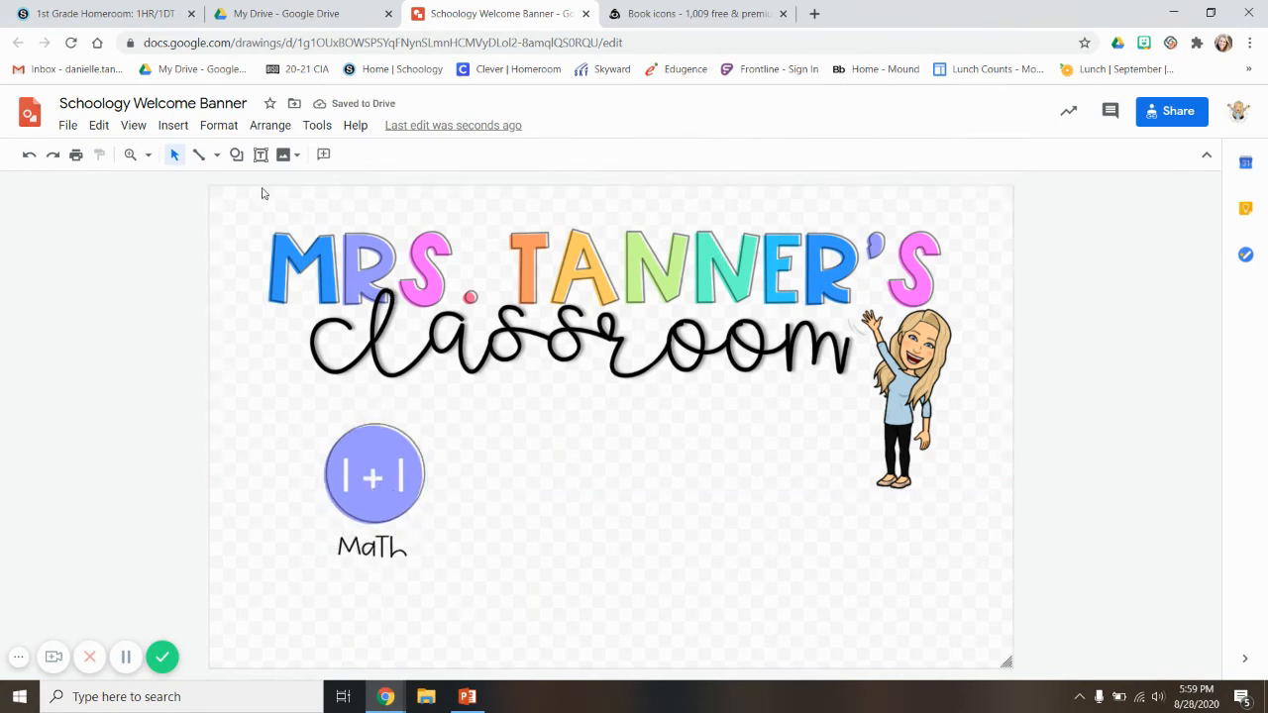
Insert the Reading Button image from the computer's Schoology picture folder.
{"action": "left_click", "coordinate": [173, 125]}
{"action": "mouse_move", "coordinate": [192, 155]}
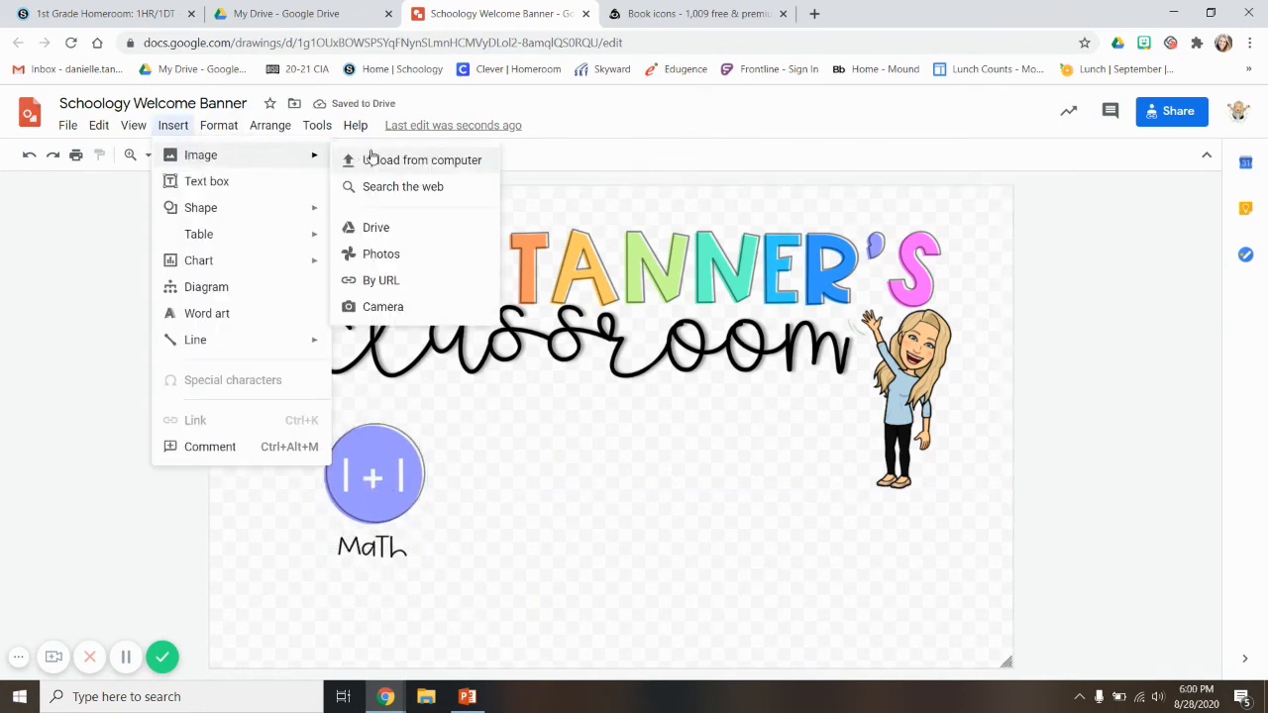
{"action": "left_click", "coordinate": [387, 159]}
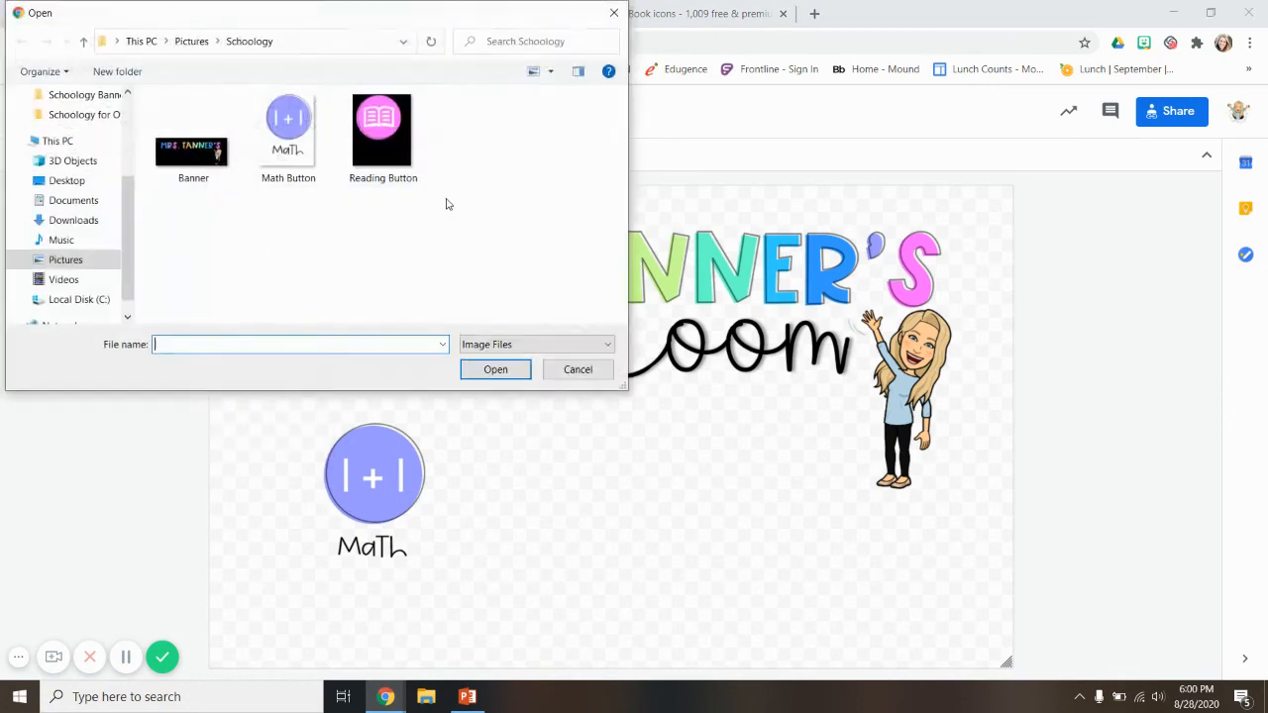
{"action": "double_click", "coordinate": [376, 149]}
Shrink the Reading button to match the Math button and align it beside that button in the same row.
{"action": "left_click_drag", "start_coordinate": [733, 274], "coordinate": [618, 427]}
{"action": "left_click_drag", "start_coordinate": [565, 474], "coordinate": [553, 497]}
{"action": "left_click", "coordinate": [722, 509]}
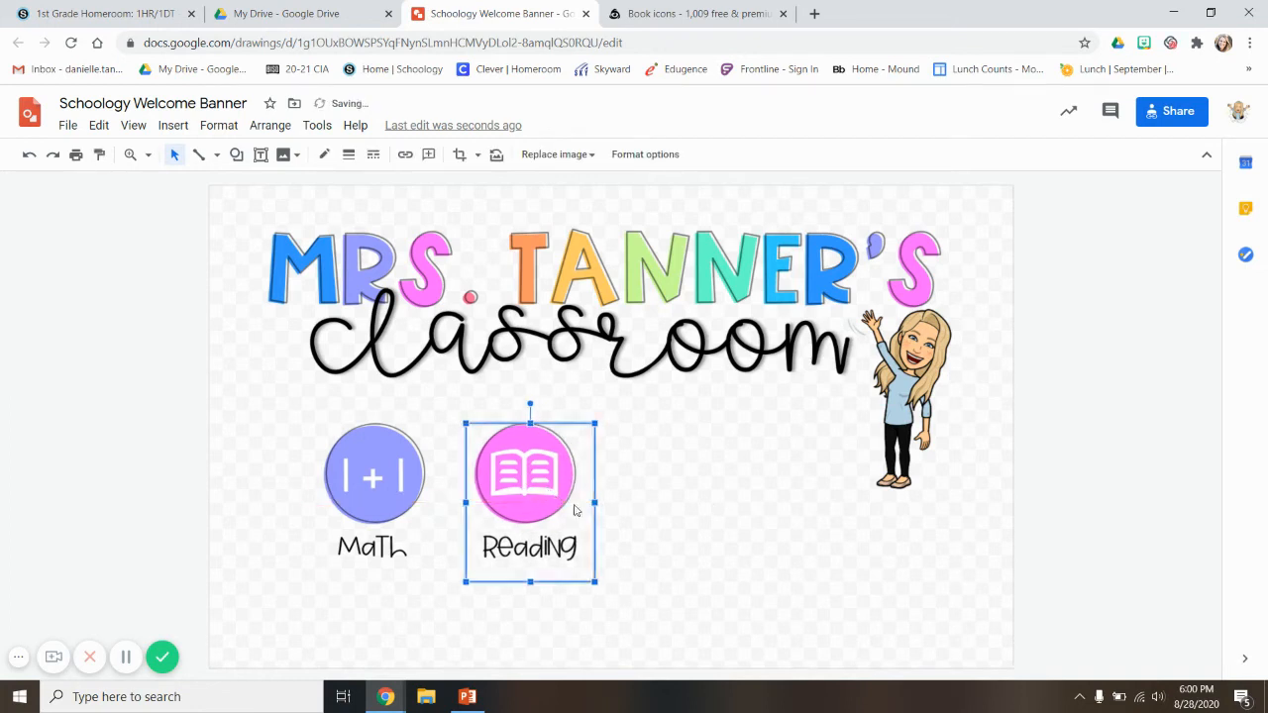
{"action": "left_click", "coordinate": [675, 557]}
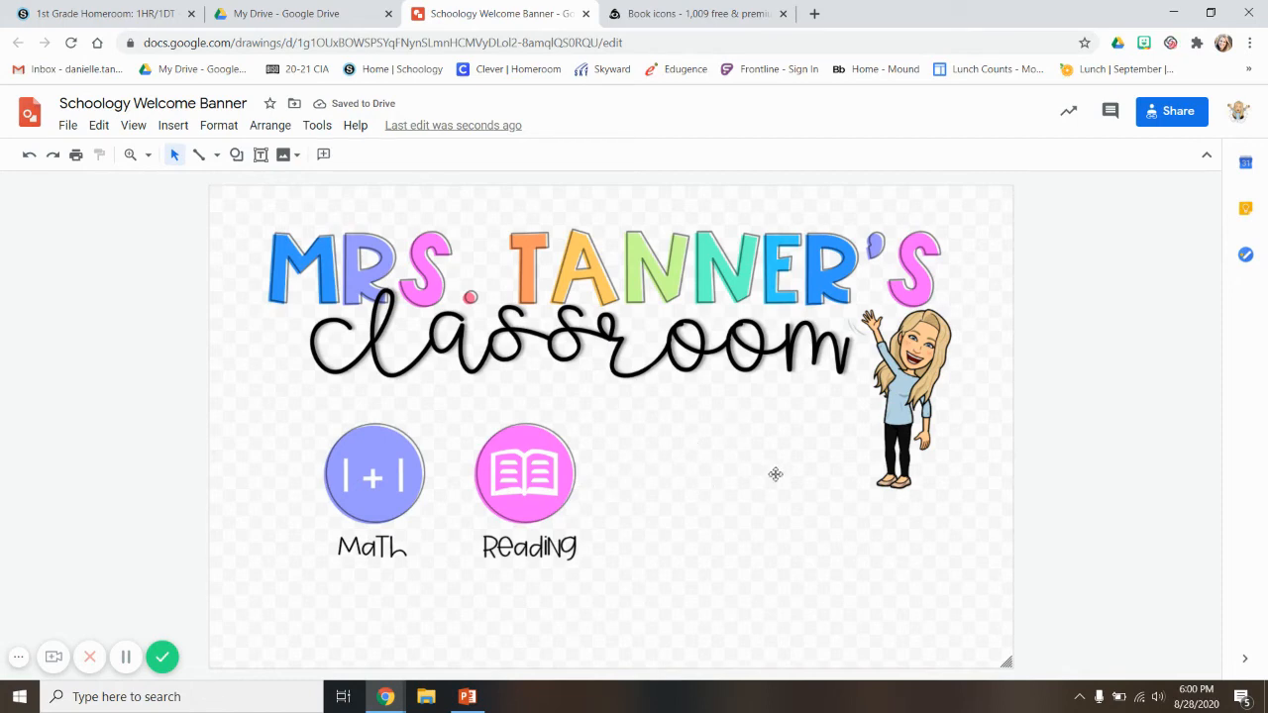
Look at the existing banner and its buttons on the 1st Grade Homeroom course page and return to the drawing.
{"action": "left_click", "coordinate": [47, 11]}
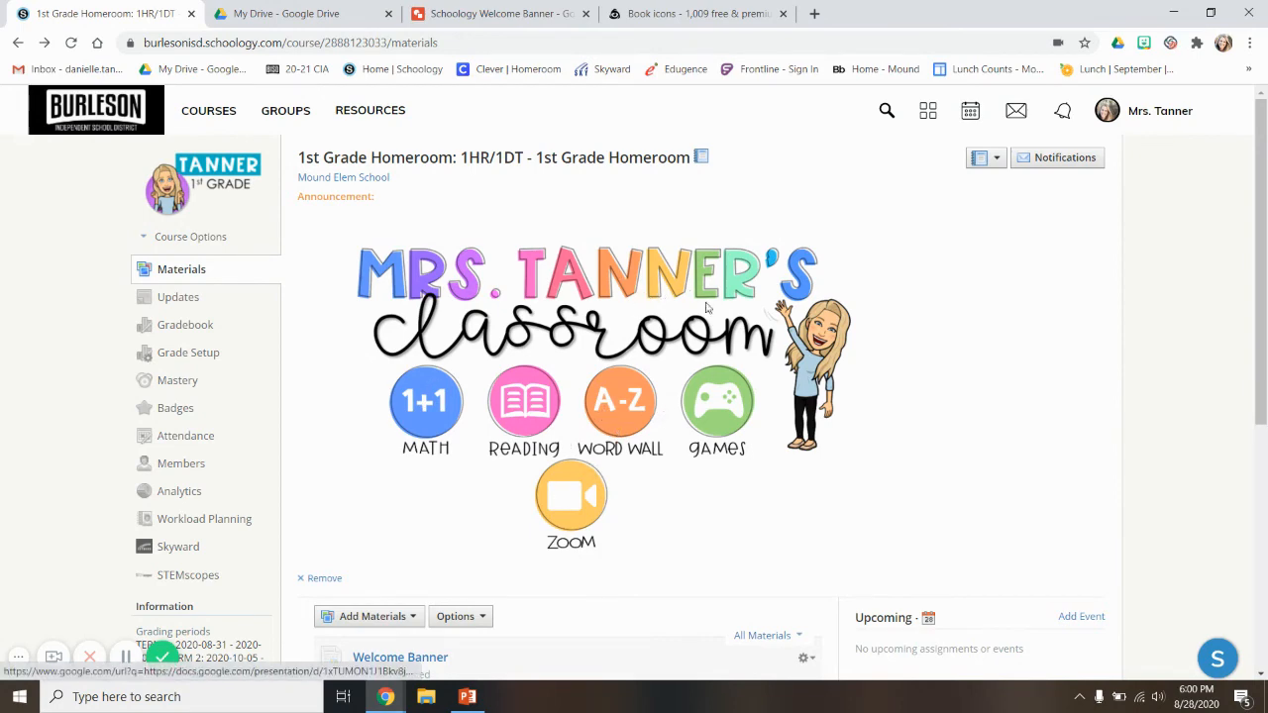
{"action": "left_click", "coordinate": [693, 13]}
{"action": "left_click", "coordinate": [501, 13]}
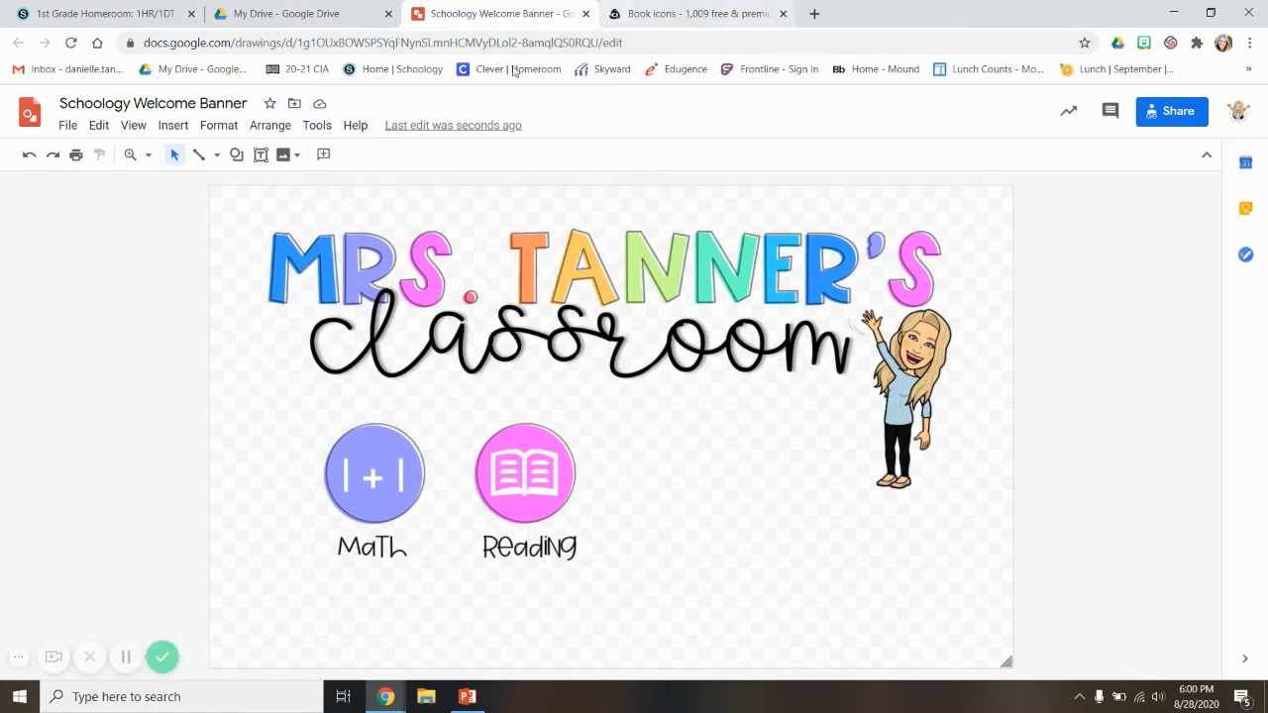
Open the link entry for the Math button and load abcya.com in a new browser tab.
{"action": "left_click", "coordinate": [354, 460]}
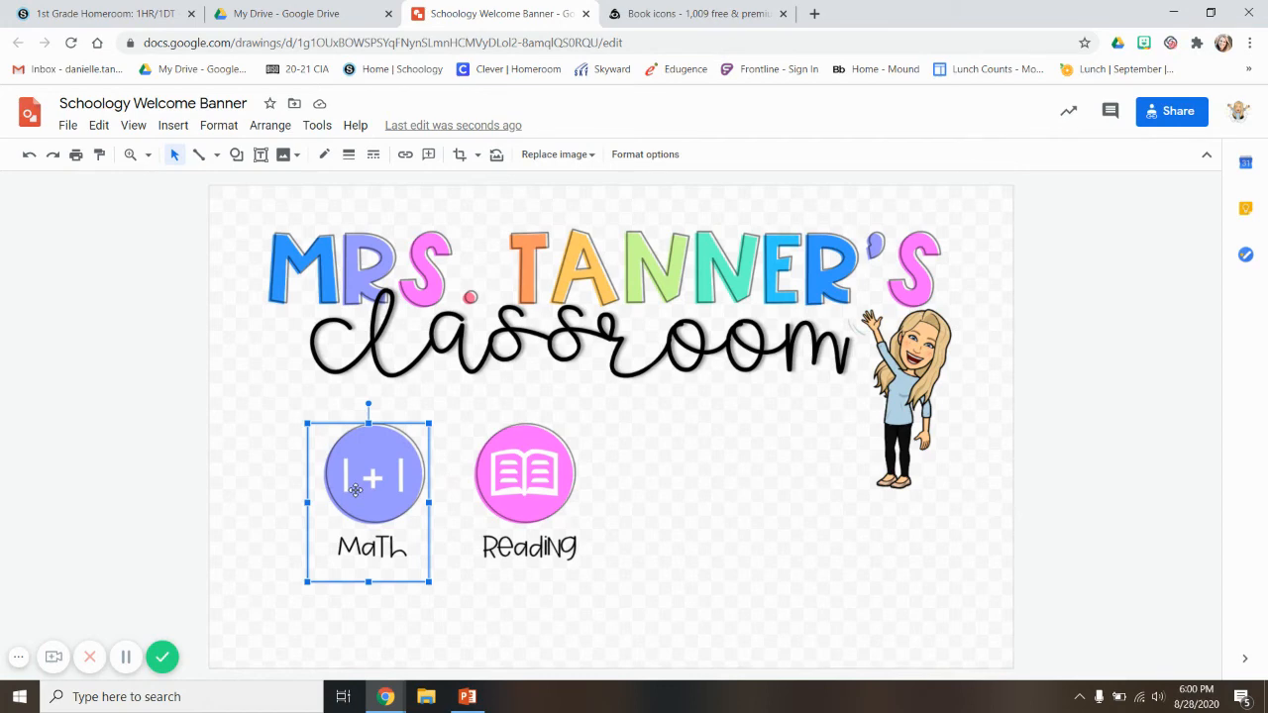
{"action": "left_click", "coordinate": [408, 154]}
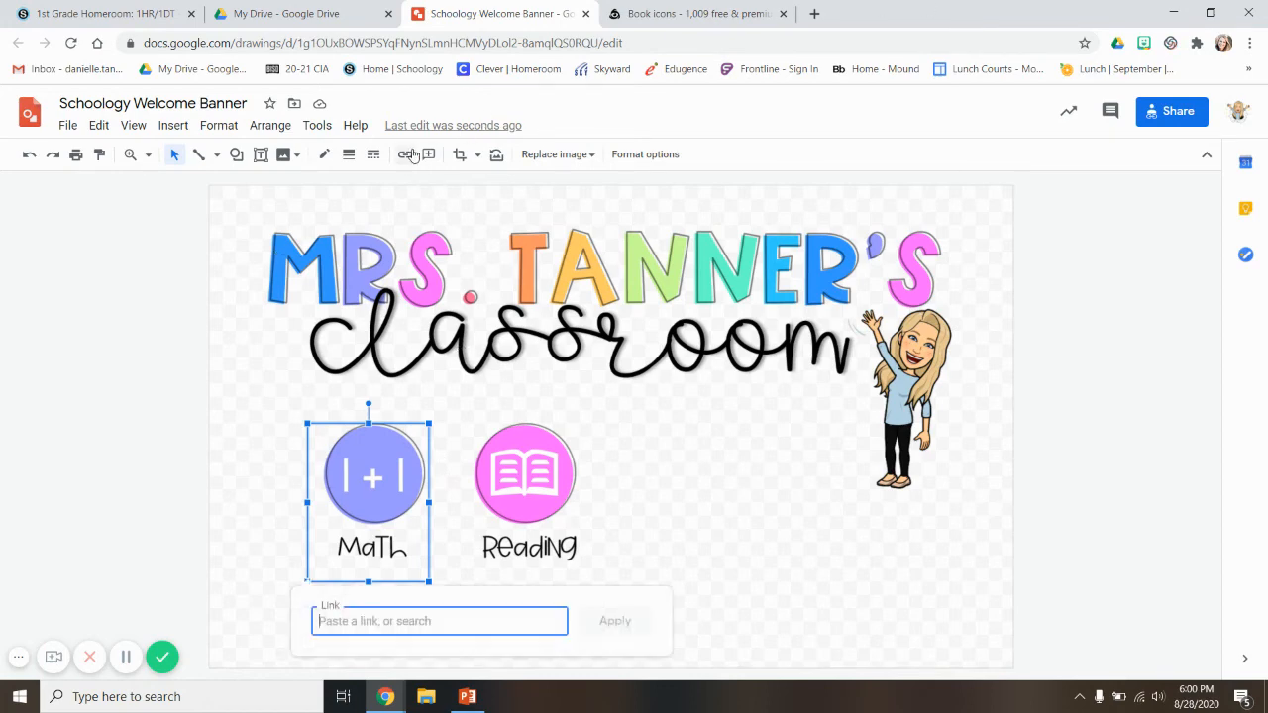
{"action": "left_click", "coordinate": [642, 14]}
{"action": "key", "text": "ctrl+t"}
{"action": "type", "text": "abcya.com"}
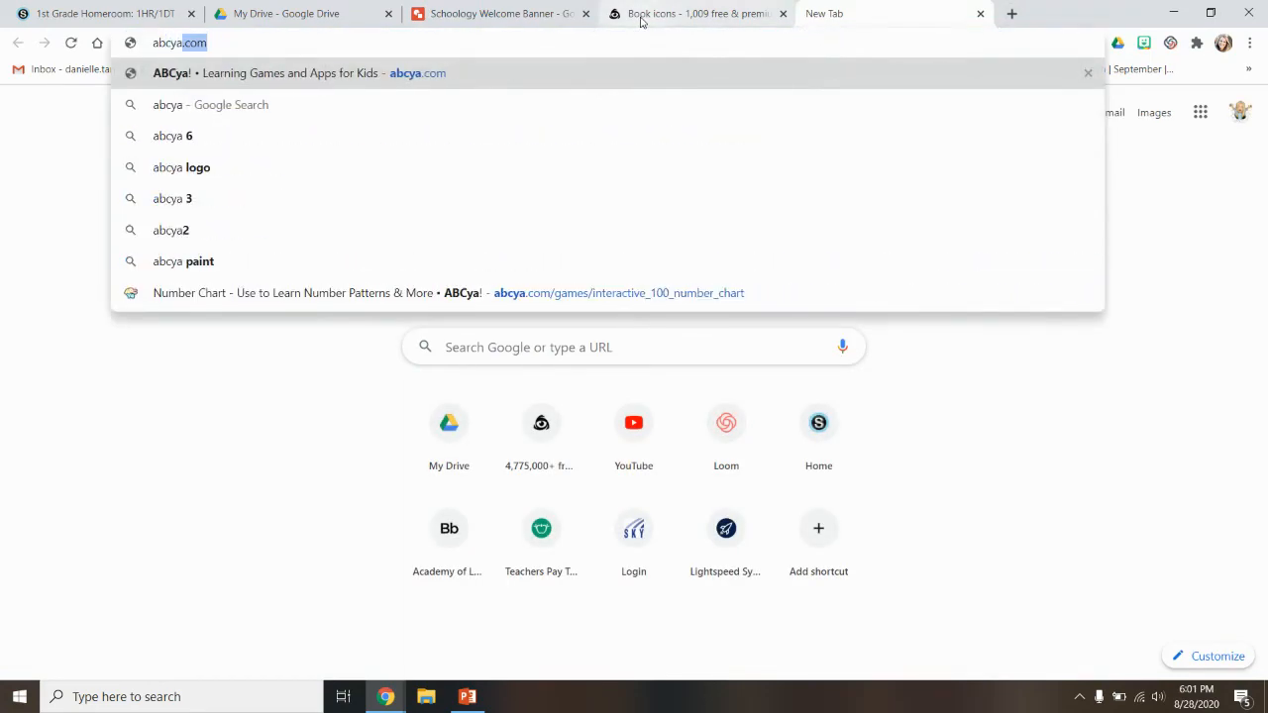
{"action": "key", "text": "Return"}
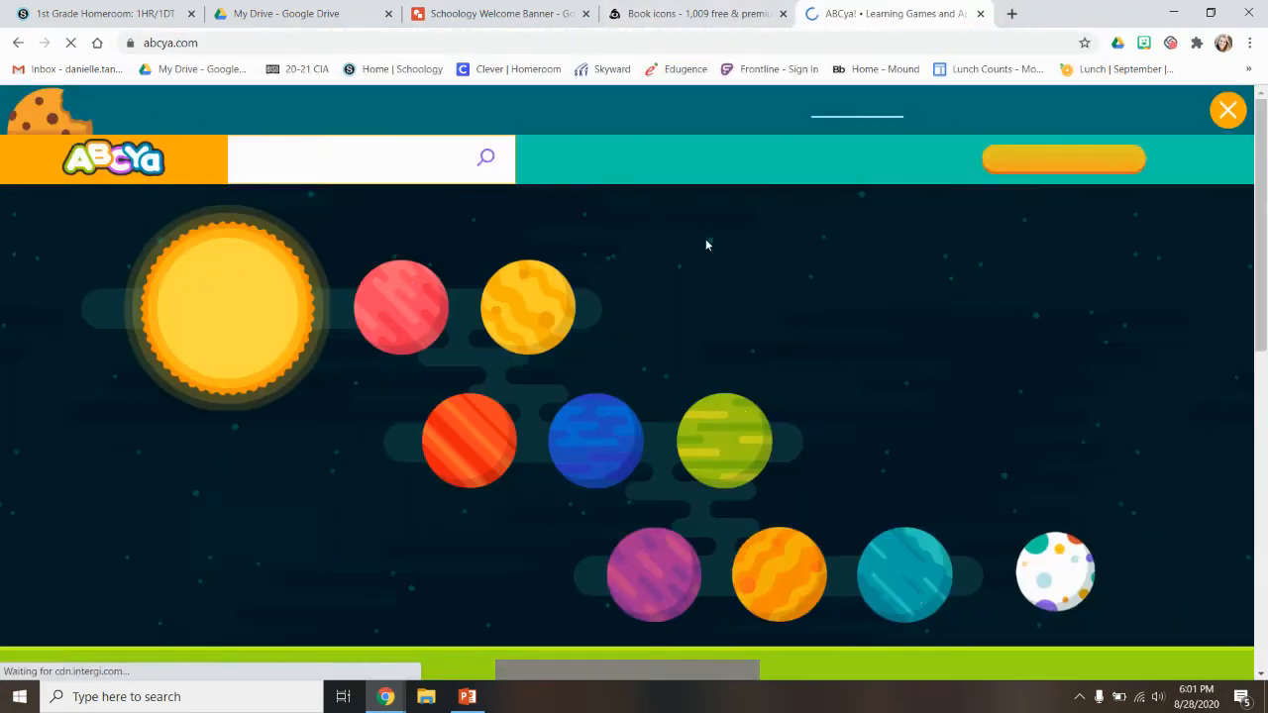
Open the Grade 1 Numbers games page on ABCya and copy its web address.
{"action": "left_click", "coordinate": [462, 451]}
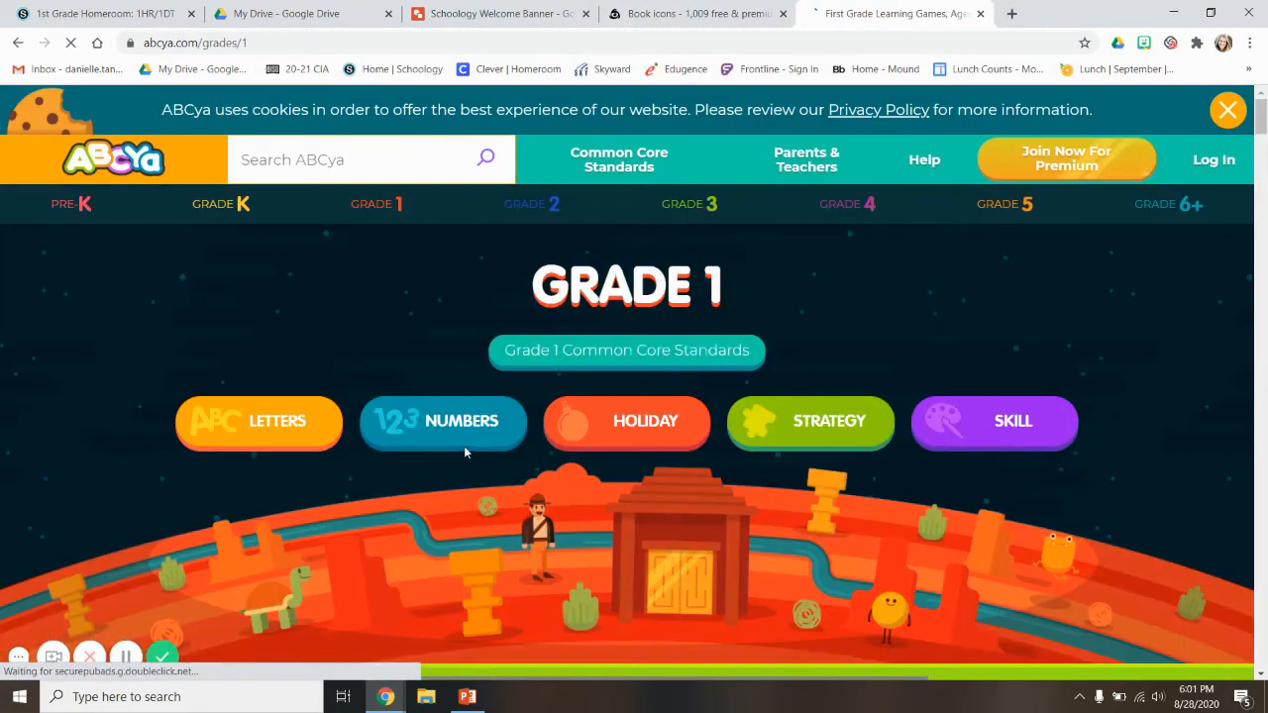
{"action": "left_click", "coordinate": [463, 446]}
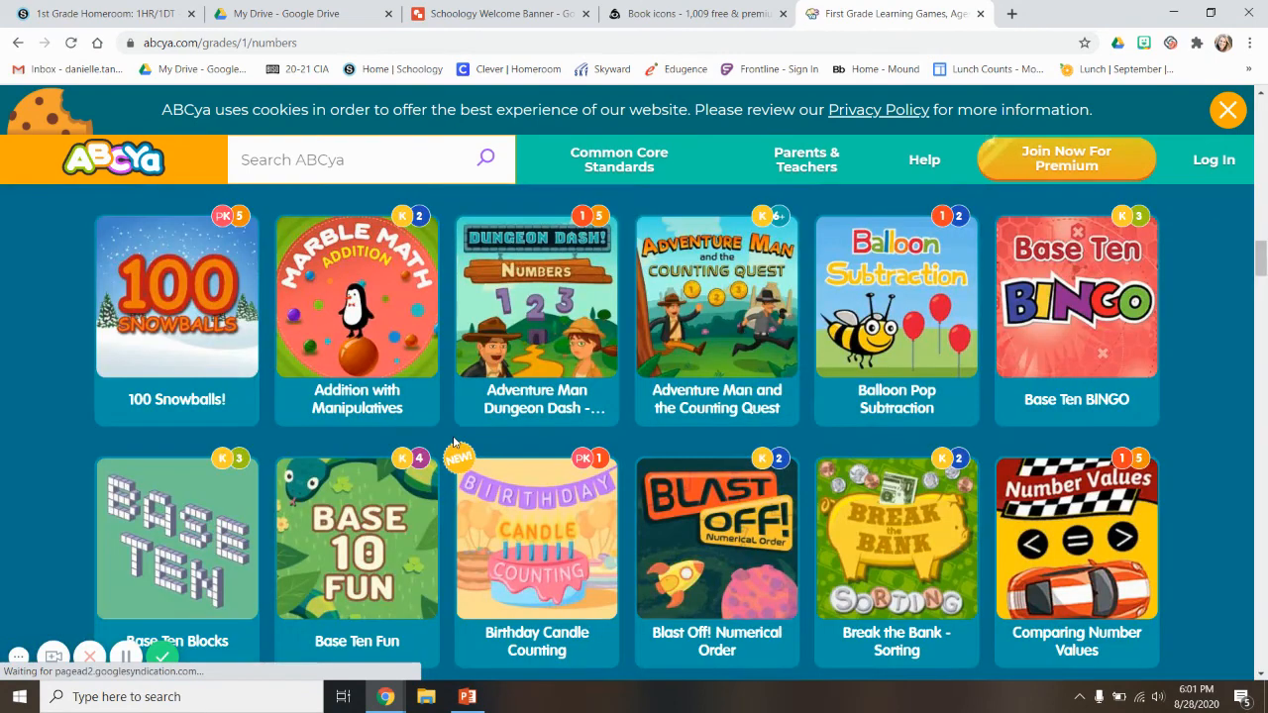
{"action": "left_click", "coordinate": [353, 35]}
{"action": "key", "text": "ctrl+c"}
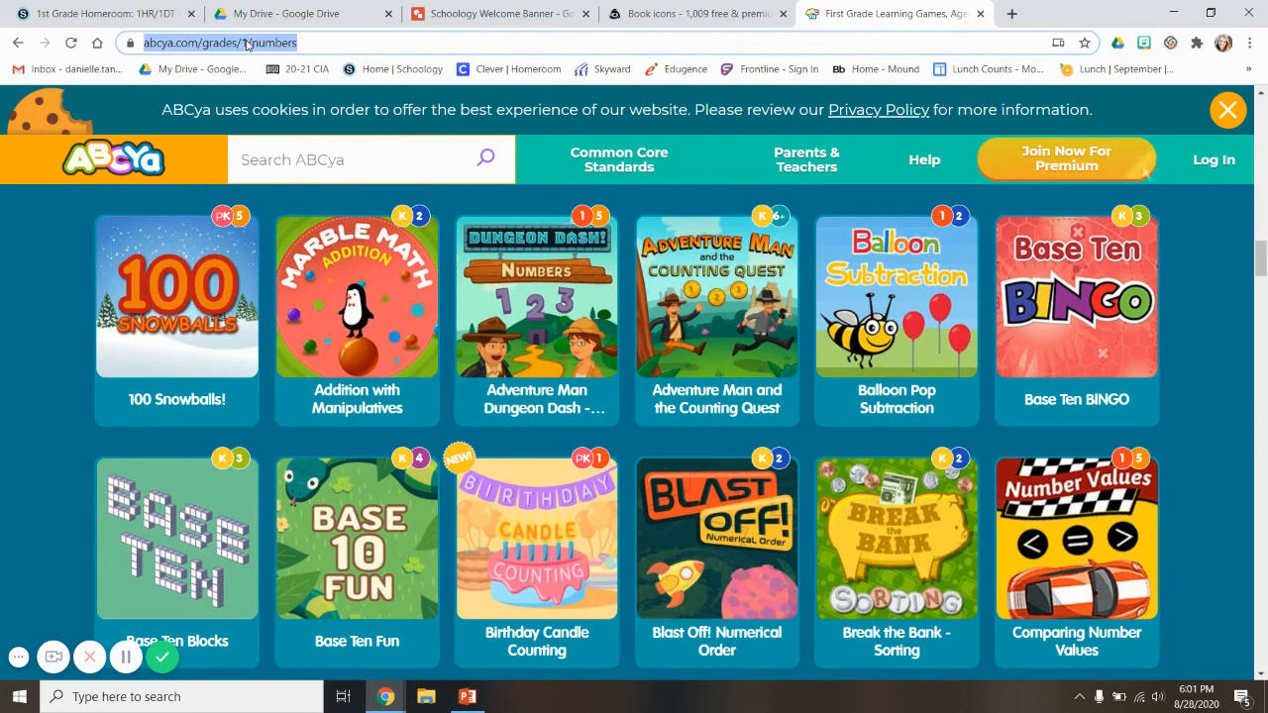
{"action": "left_click", "coordinate": [288, 12]}
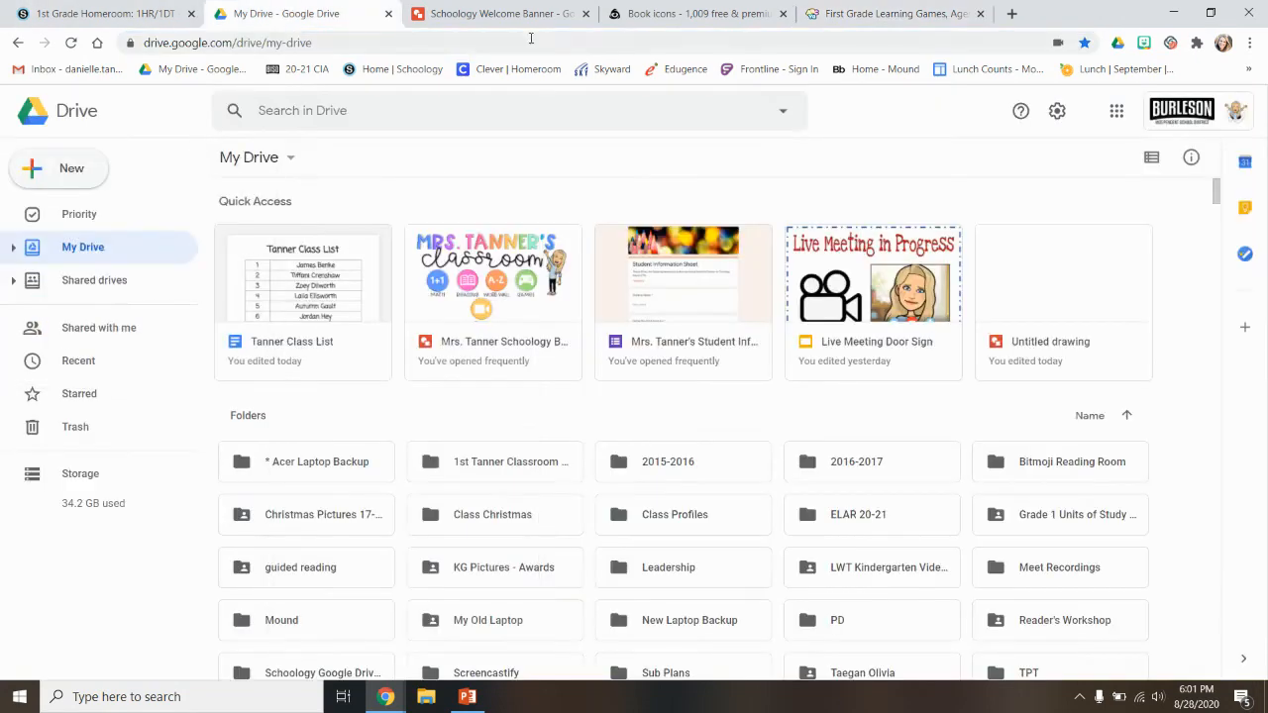
{"action": "left_click", "coordinate": [490, 13]}
{"action": "left_click", "coordinate": [370, 616]}
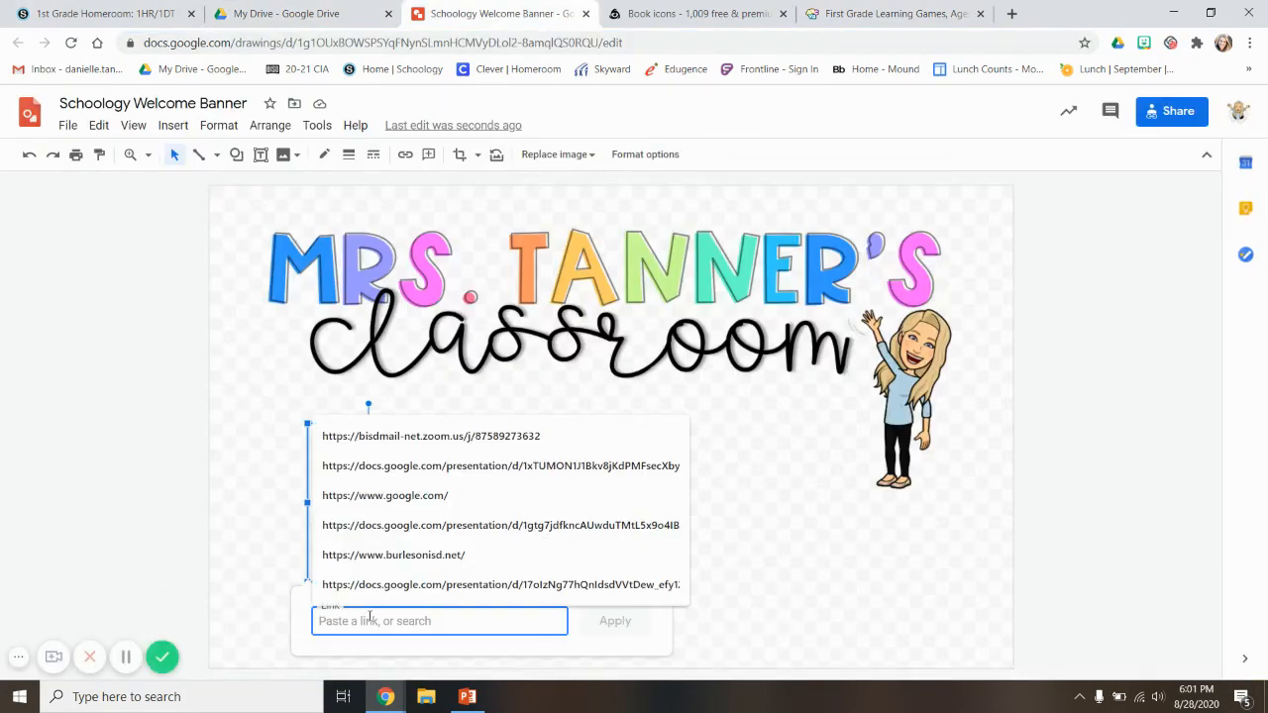
{"action": "key", "text": "ctrl+v"}
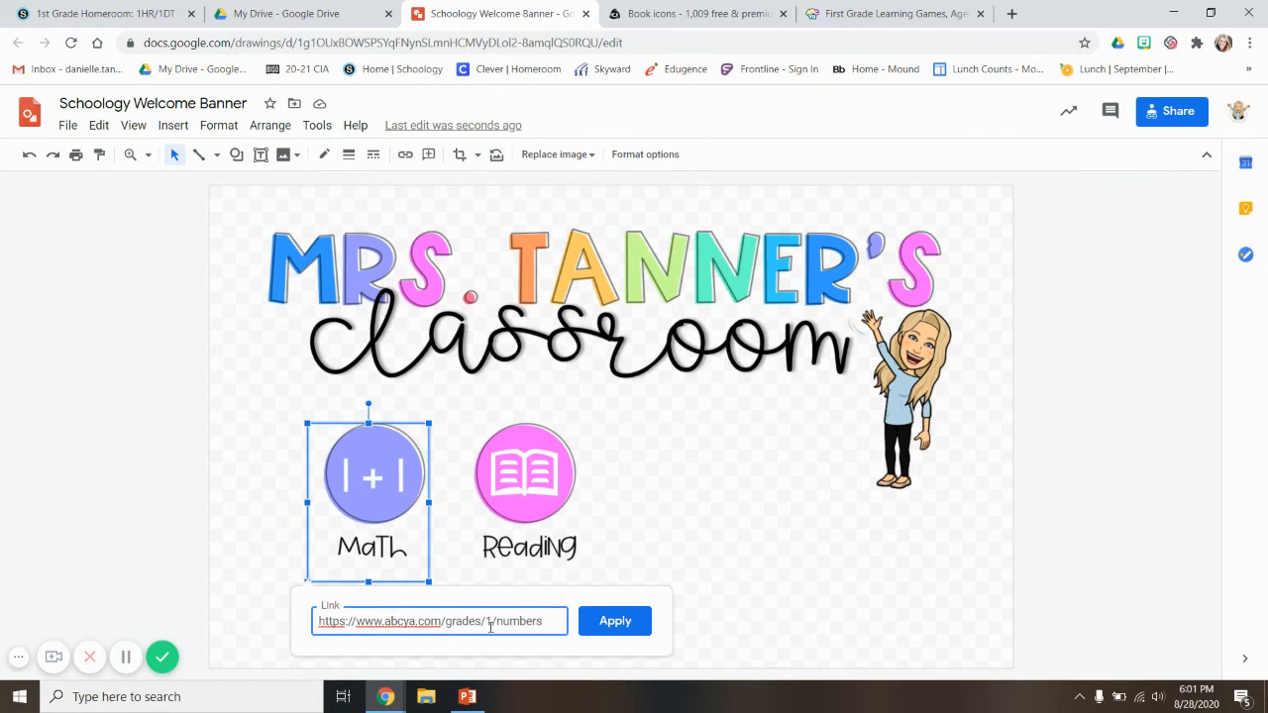
{"action": "left_click", "coordinate": [601, 627]}
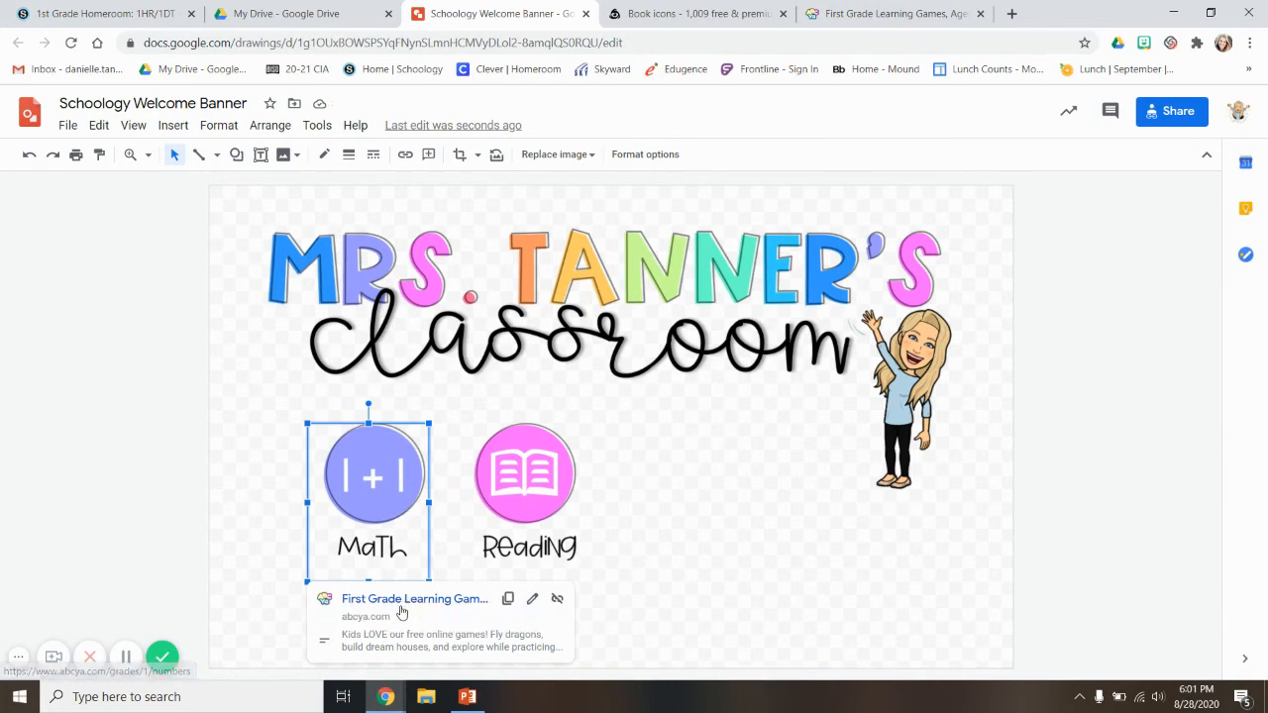
Search the web for tumblebooks, open the TumbleBook Library site and copy its web address for the Reading button.
{"action": "left_click", "coordinate": [566, 478]}
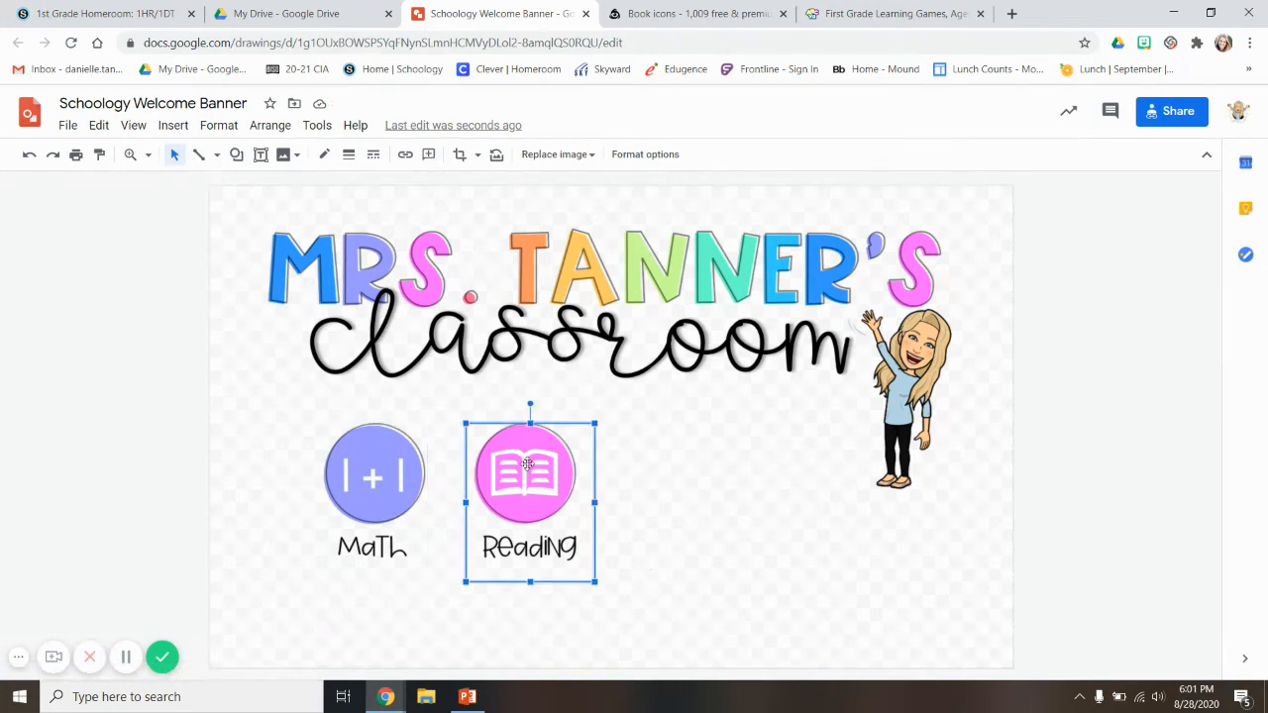
{"action": "left_click", "coordinate": [941, 12]}
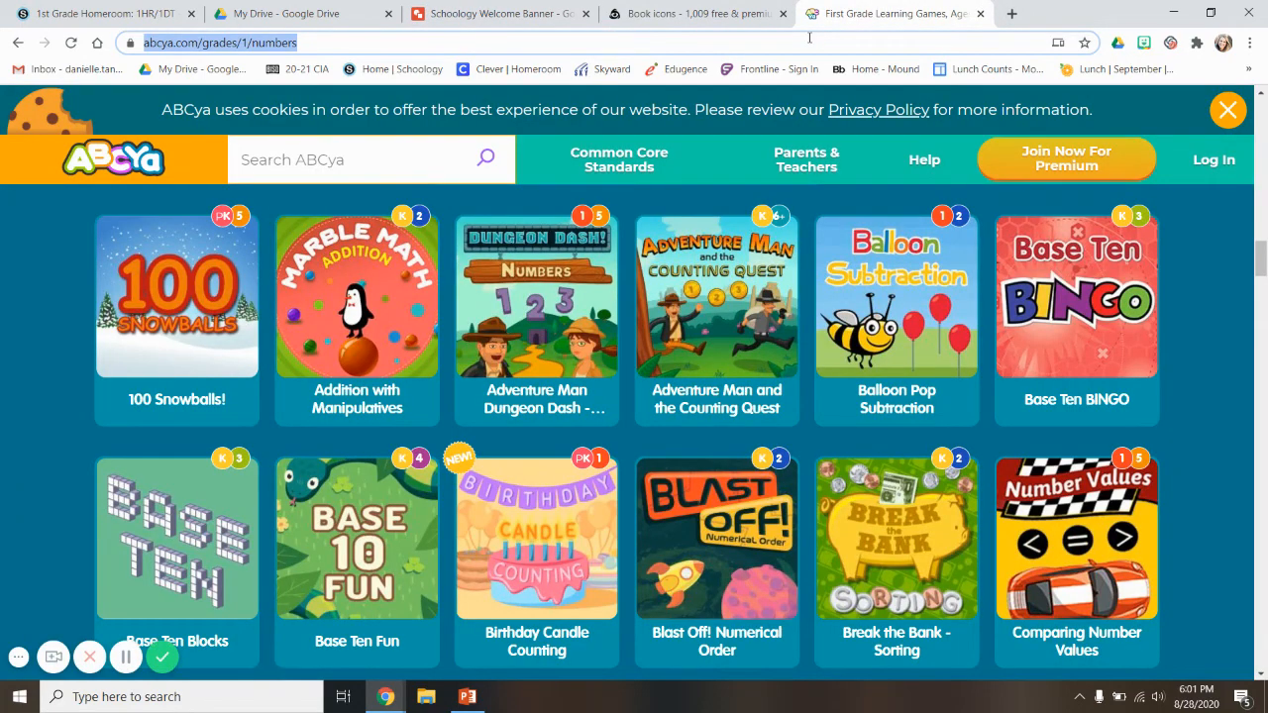
{"action": "type", "text": "tumble"}
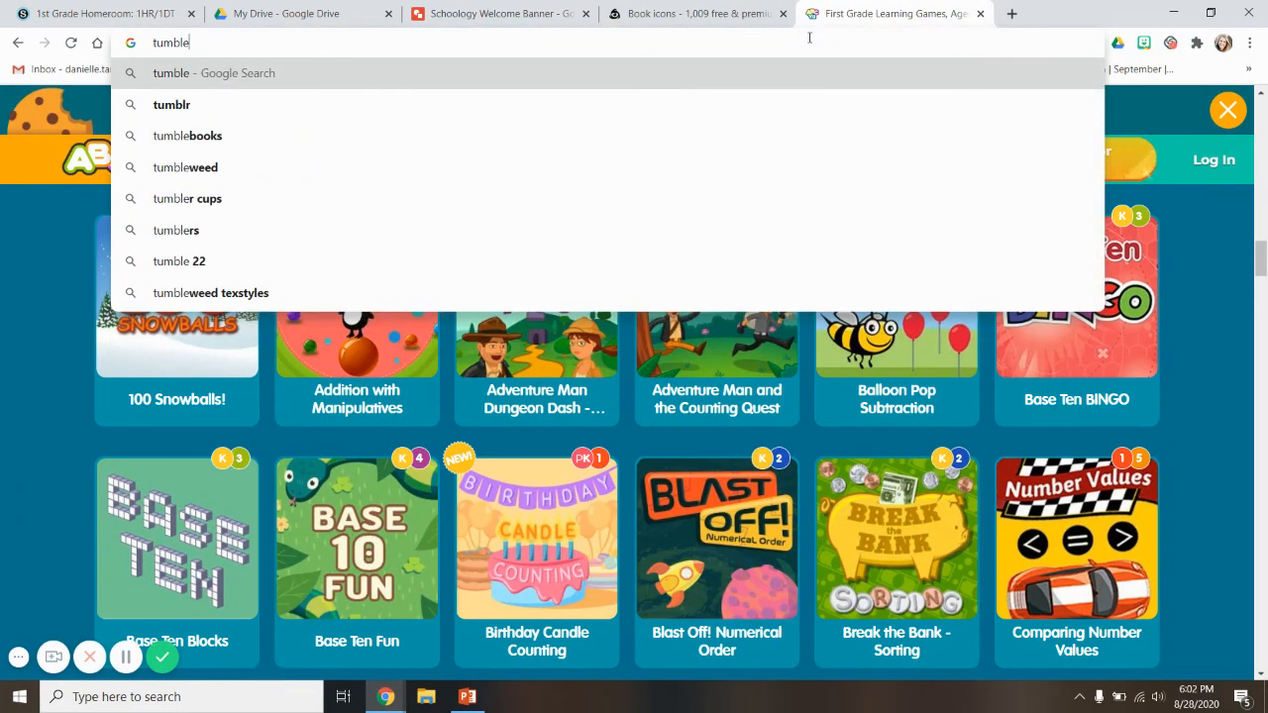
{"action": "type", "text": "books"}
{"action": "key", "text": "Return"}
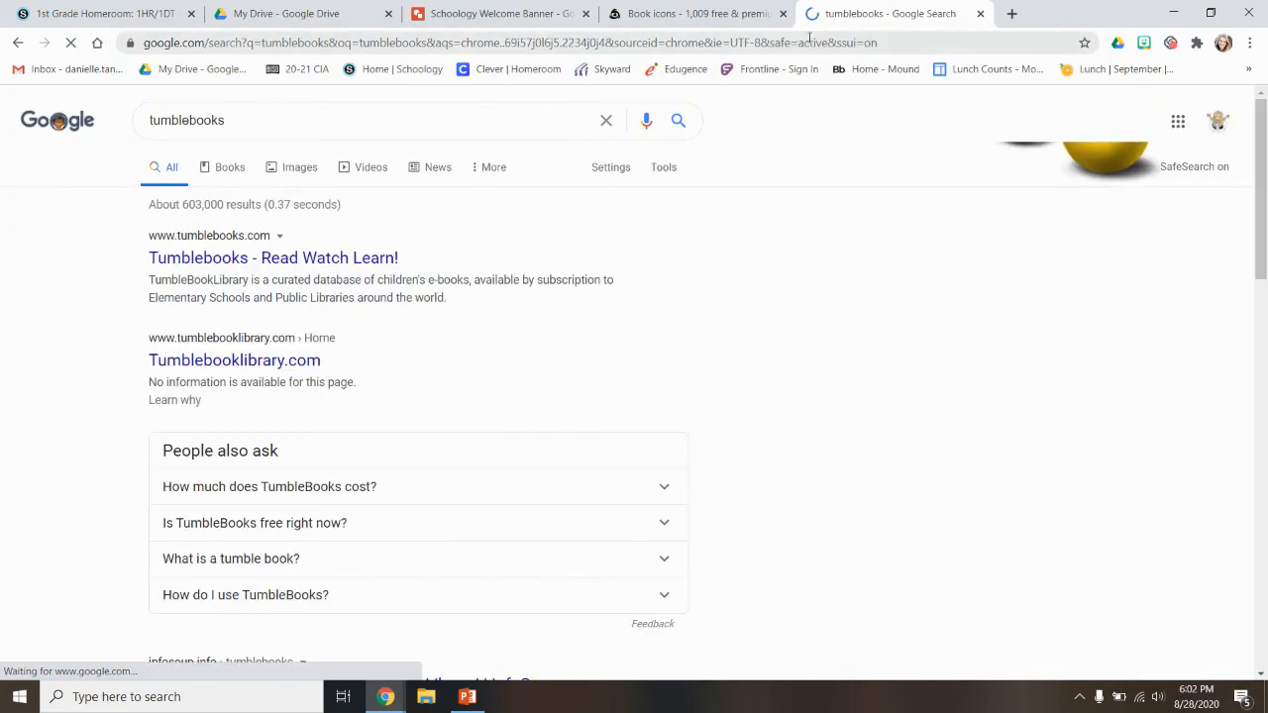
{"action": "left_click", "coordinate": [218, 259]}
{"action": "left_click", "coordinate": [207, 252]}
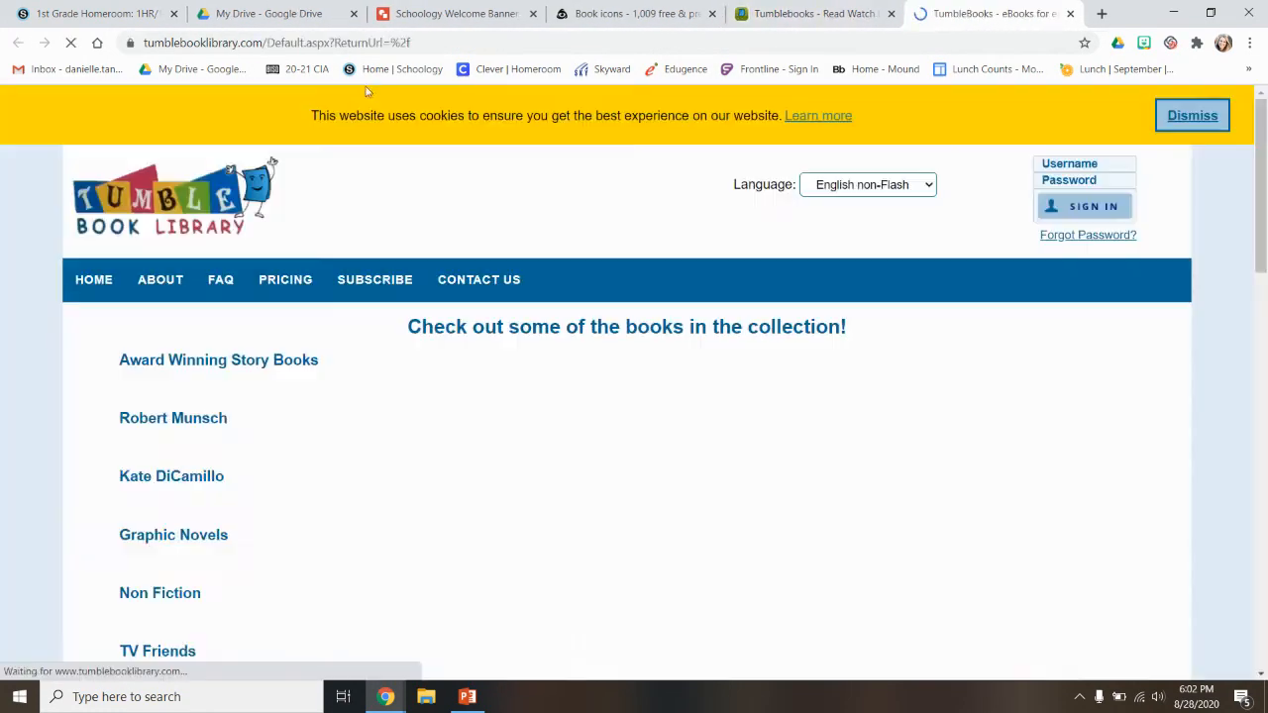
{"action": "left_click", "coordinate": [372, 45]}
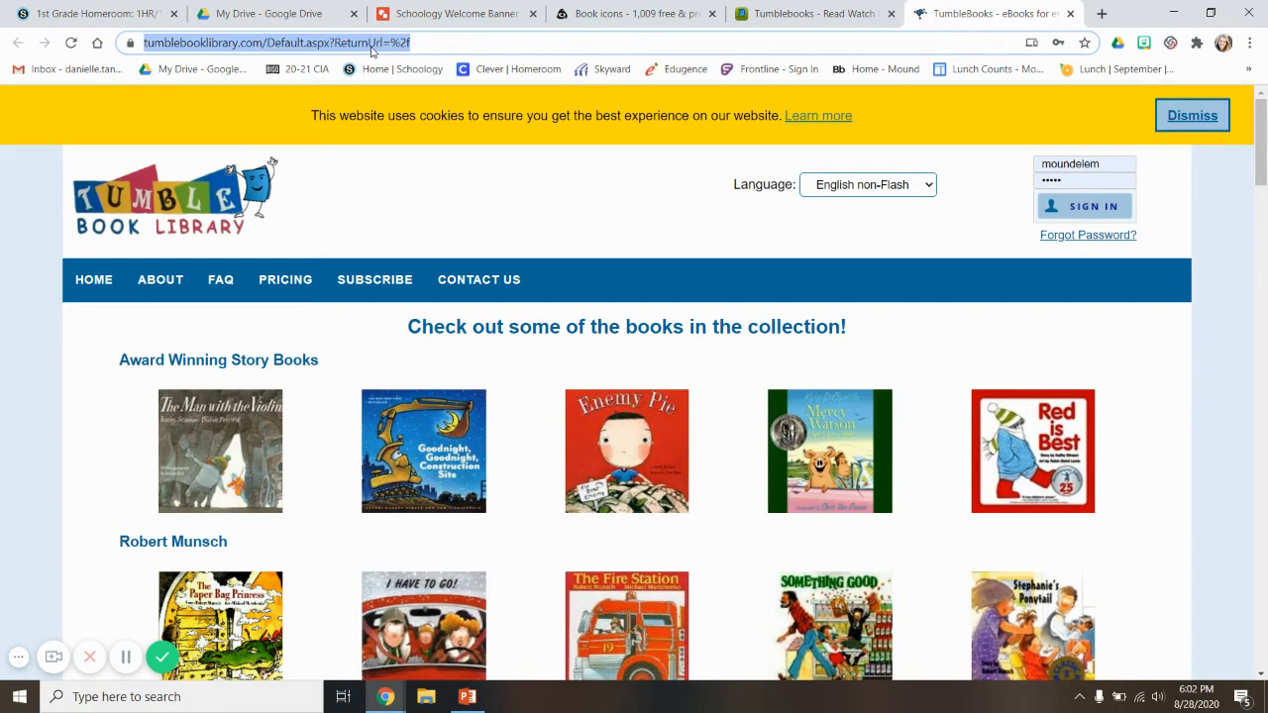
Link the Reading button in the banner drawing to the copied TumbleBook Library address.
{"action": "left_click", "coordinate": [453, 10]}
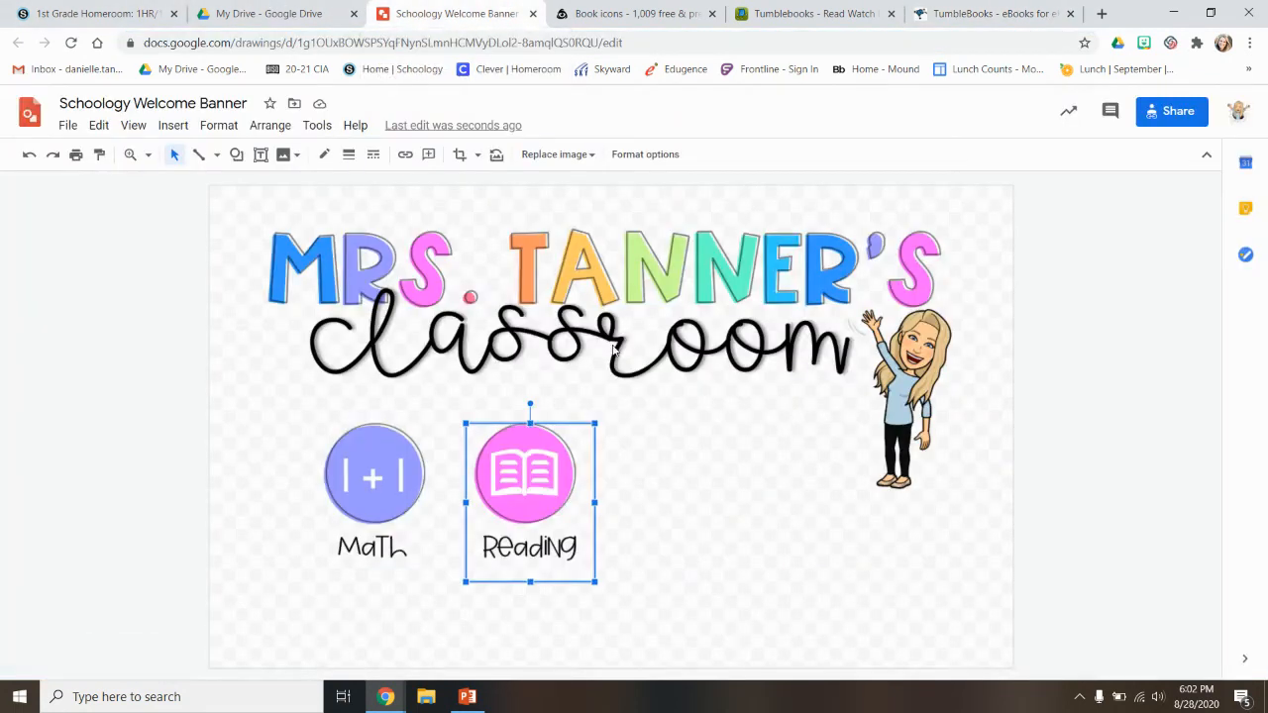
{"action": "left_click", "coordinate": [408, 157]}
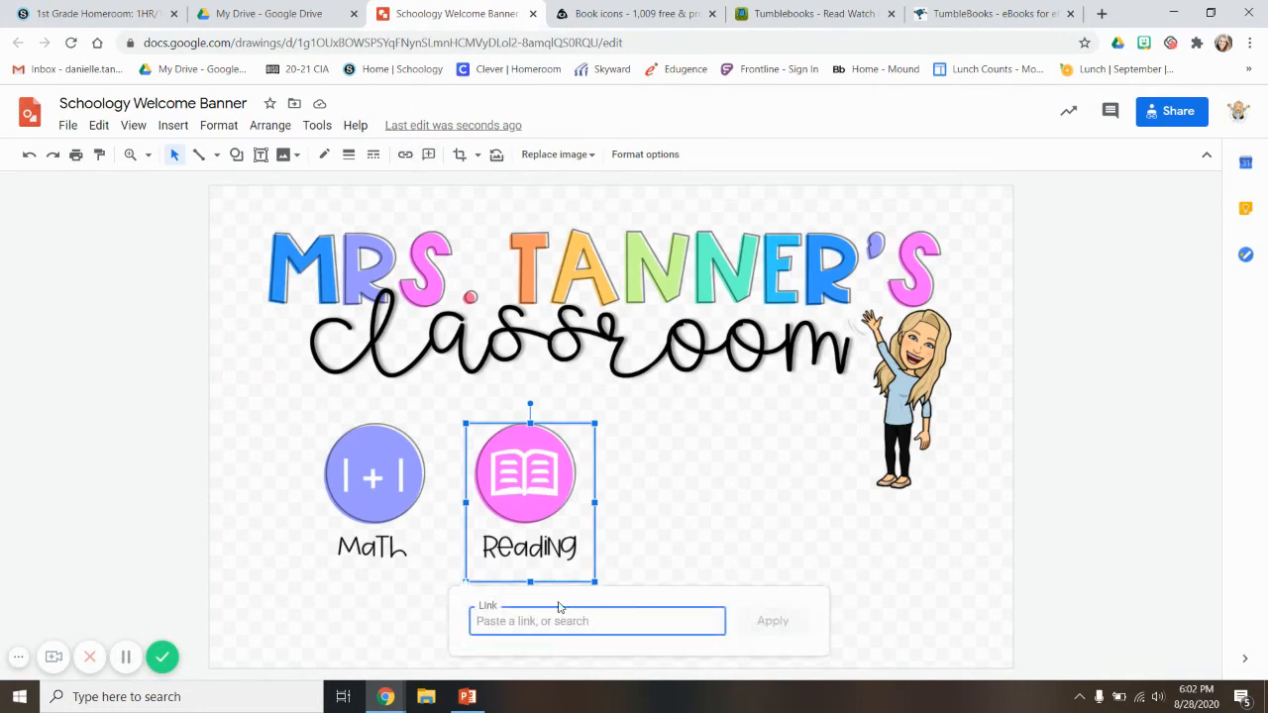
{"action": "key", "text": "ctrl+v"}
{"action": "left_click", "coordinate": [766, 620]}
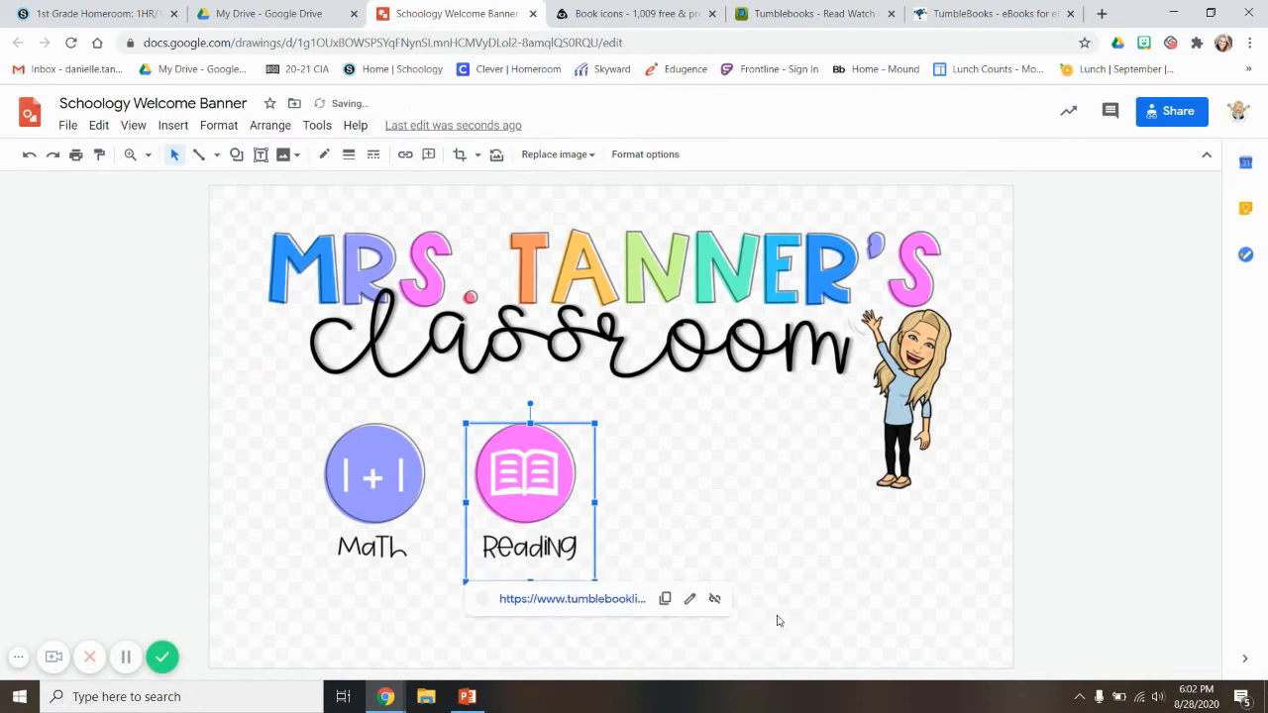
Check the links attached to the Math and Reading buttons, leaving nothing selected in the drawing.
{"action": "left_click", "coordinate": [406, 488]}
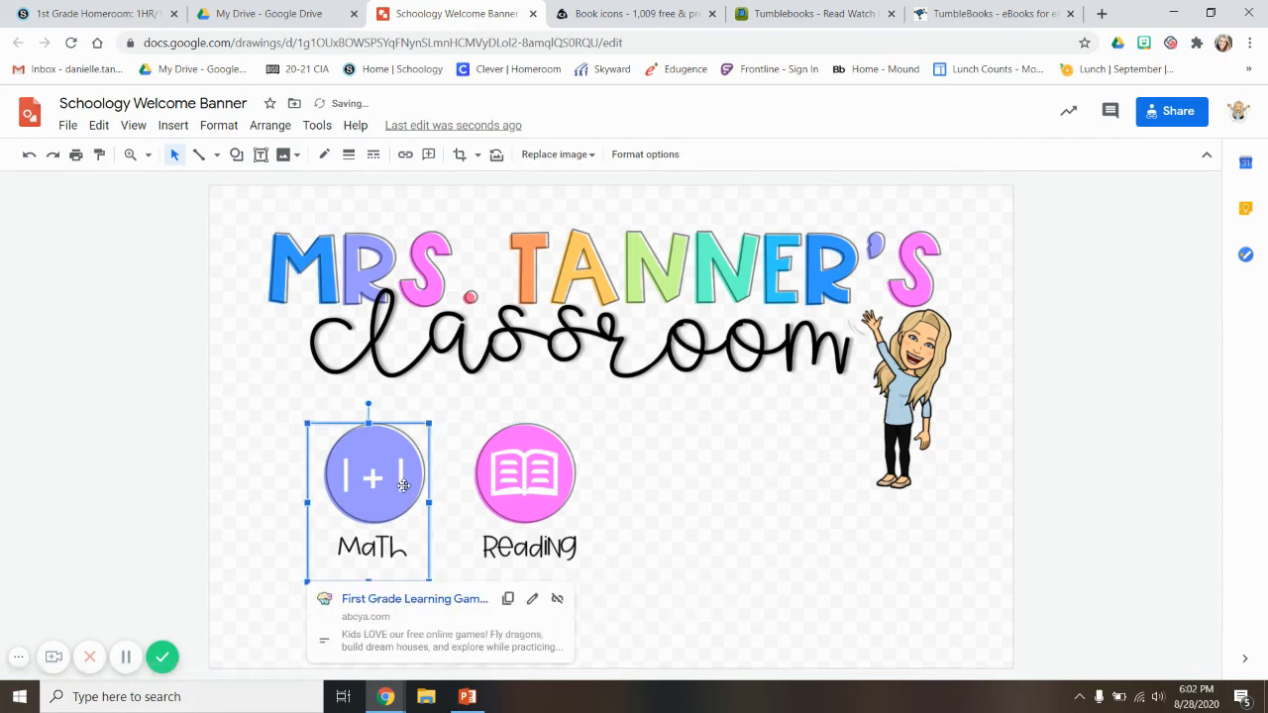
{"action": "left_click", "coordinate": [533, 443]}
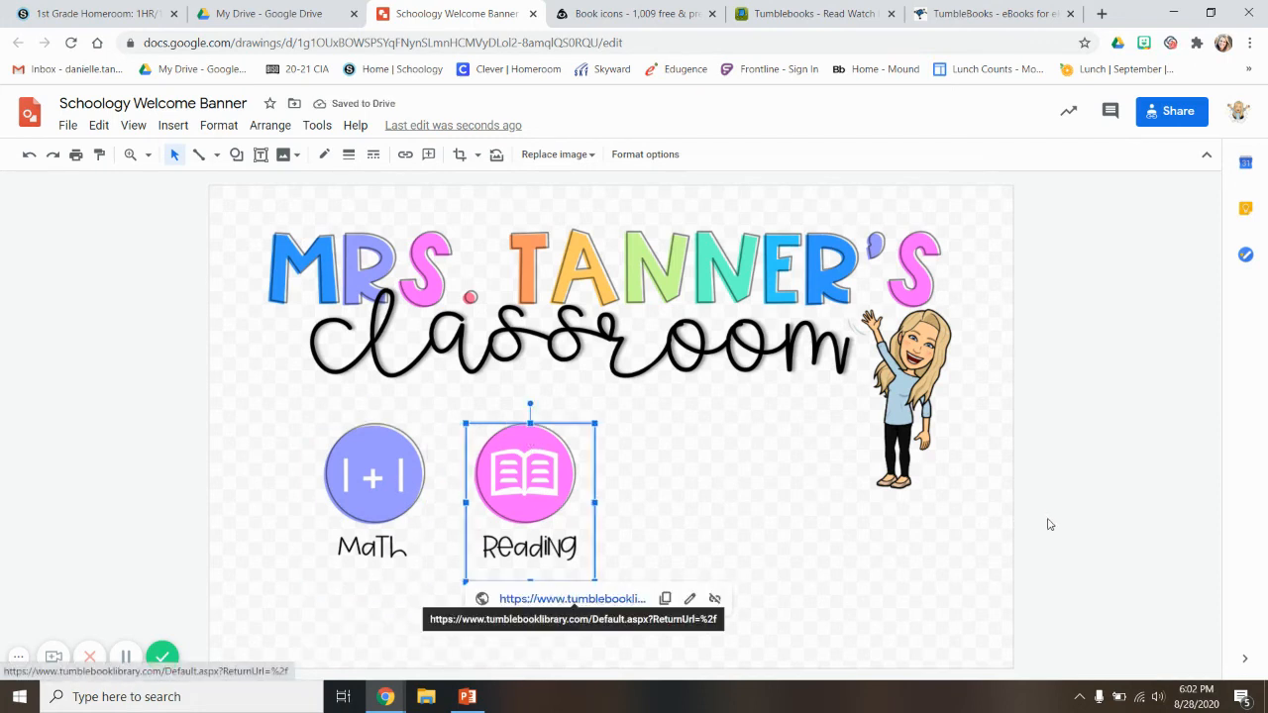
{"action": "left_click", "coordinate": [1083, 514]}
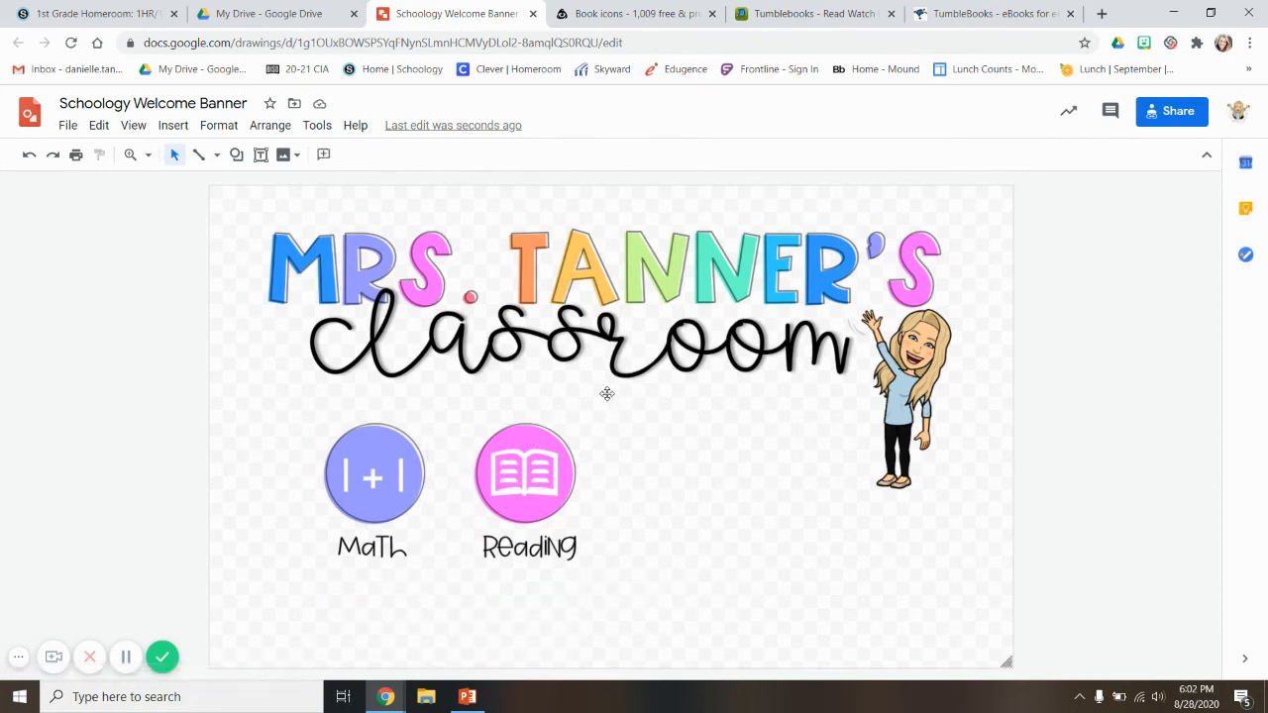
Switch to Schoology and open the teacher's Sandbox course, Section 1.
{"action": "left_click", "coordinate": [99, 13]}
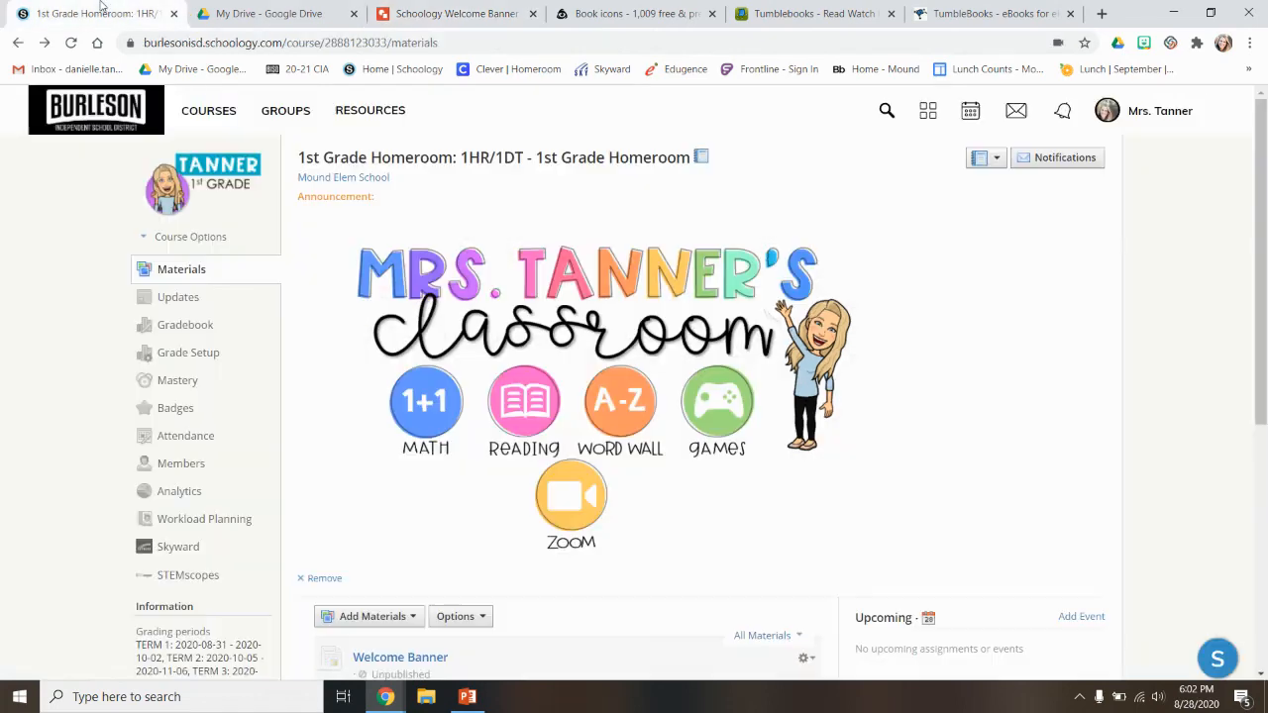
{"action": "left_click", "coordinate": [177, 114]}
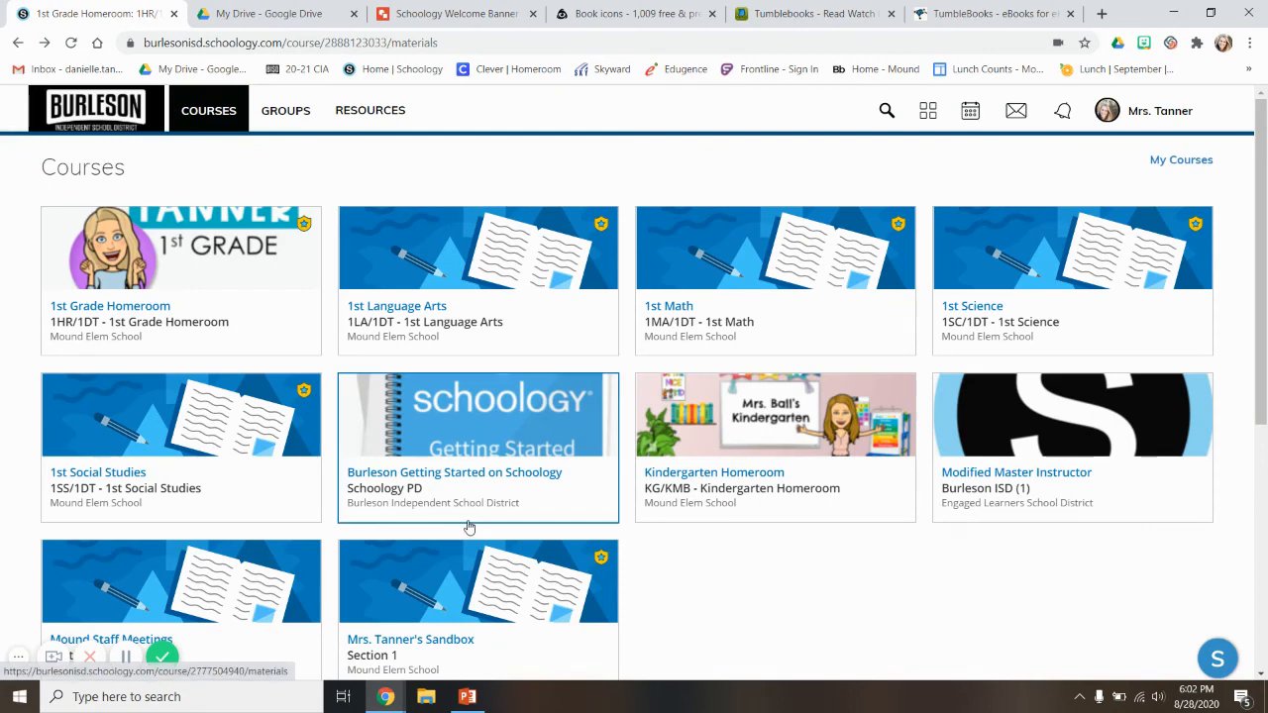
{"action": "left_click", "coordinate": [469, 565]}
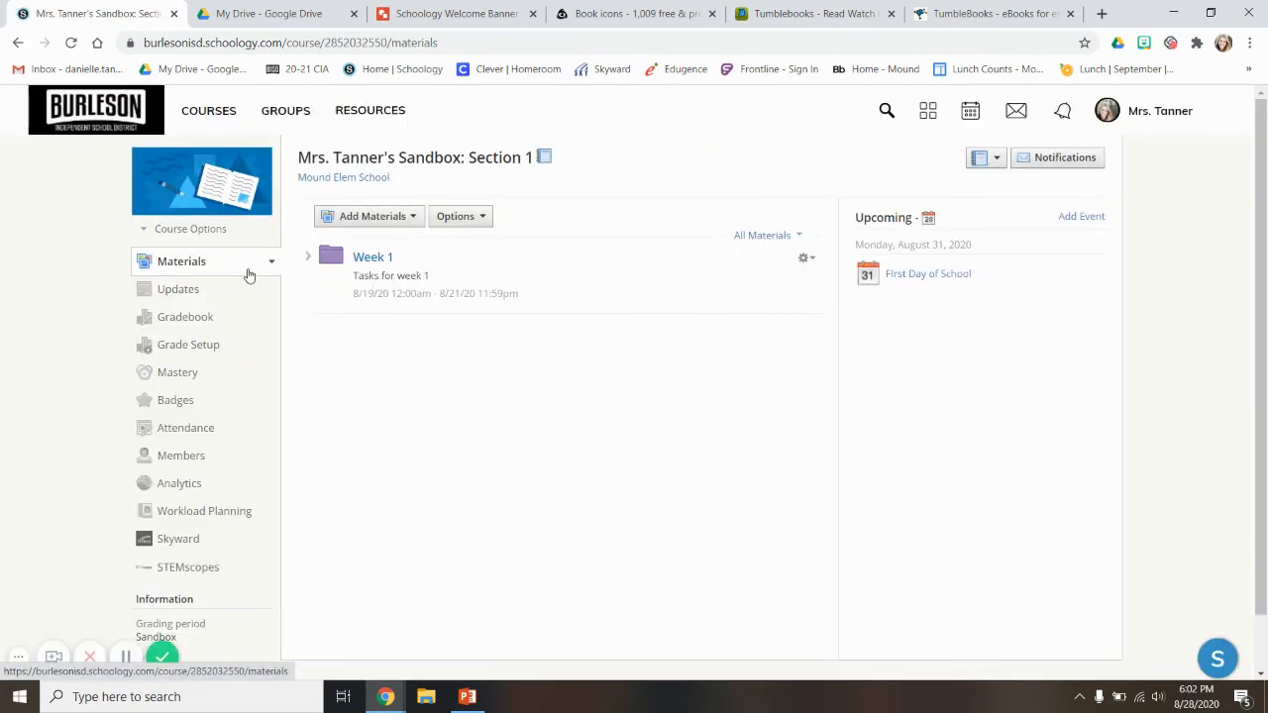
Start a new page in the Sandbox course materials and title it Welcome Banner.
{"action": "left_click", "coordinate": [371, 220]}
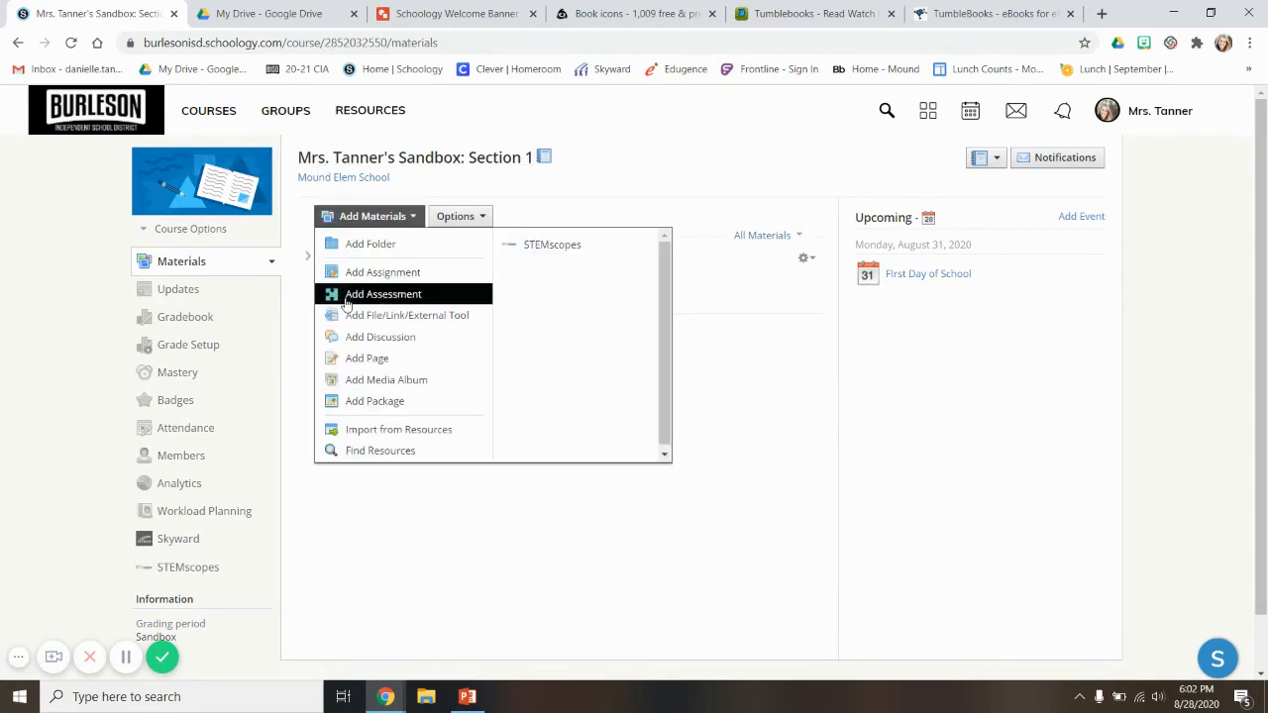
{"action": "left_click", "coordinate": [360, 358]}
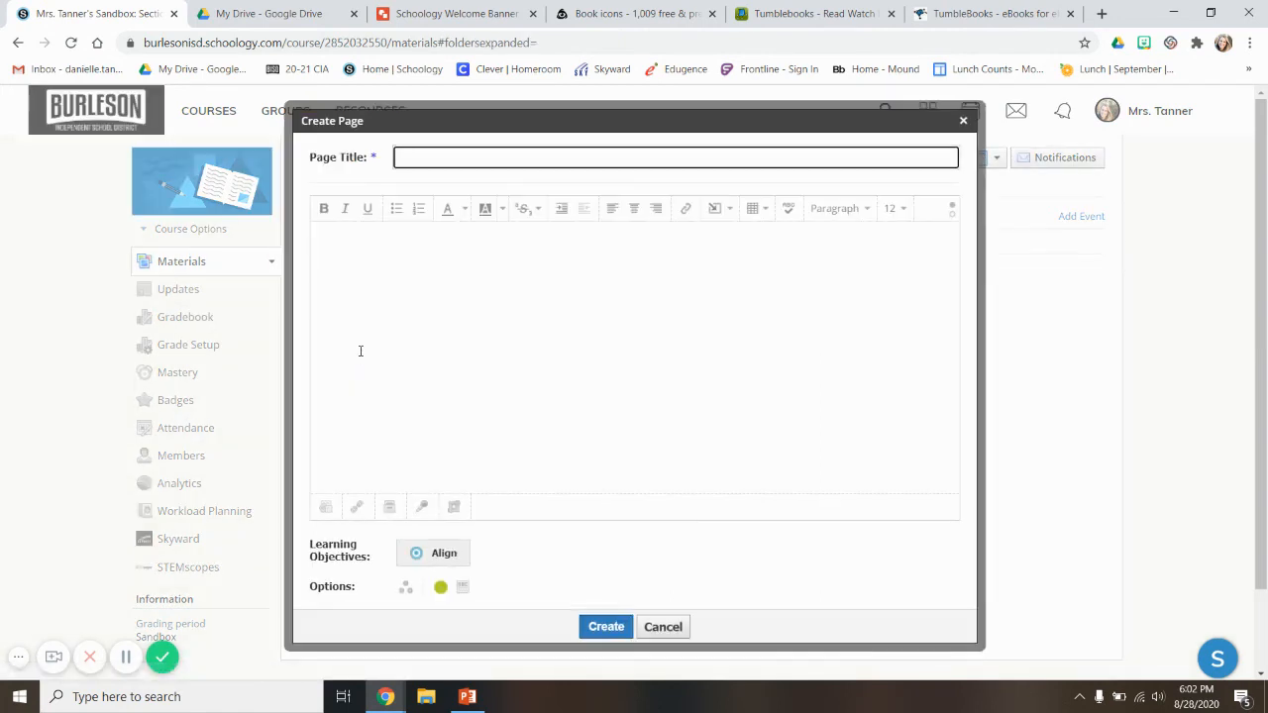
{"action": "type", "text": "W"}
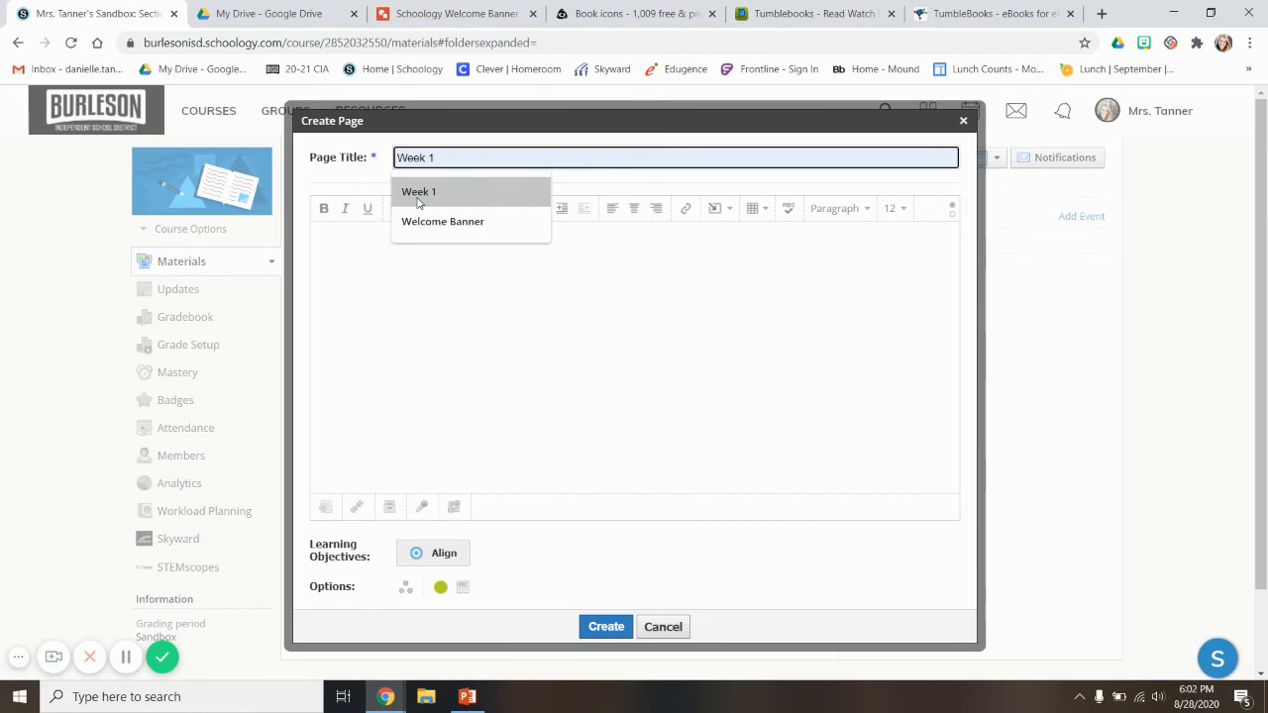
{"action": "type", "text": "elcome Ban"}
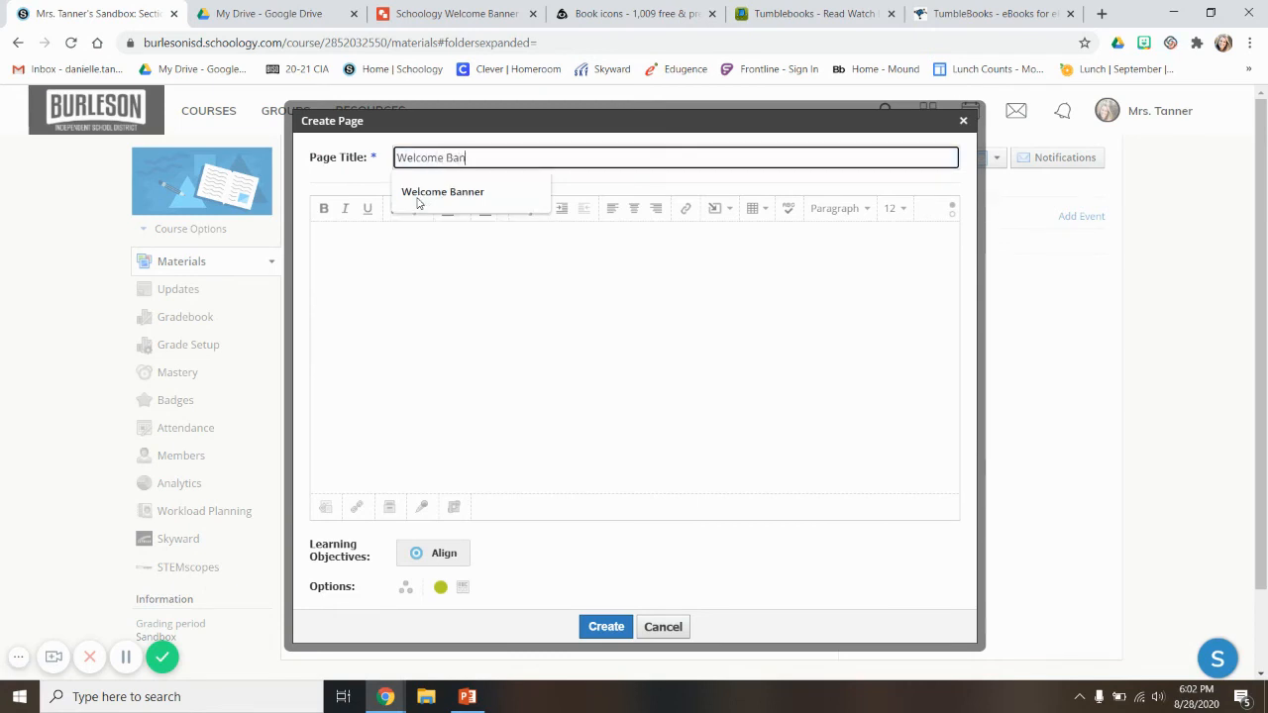
{"action": "left_click", "coordinate": [419, 195]}
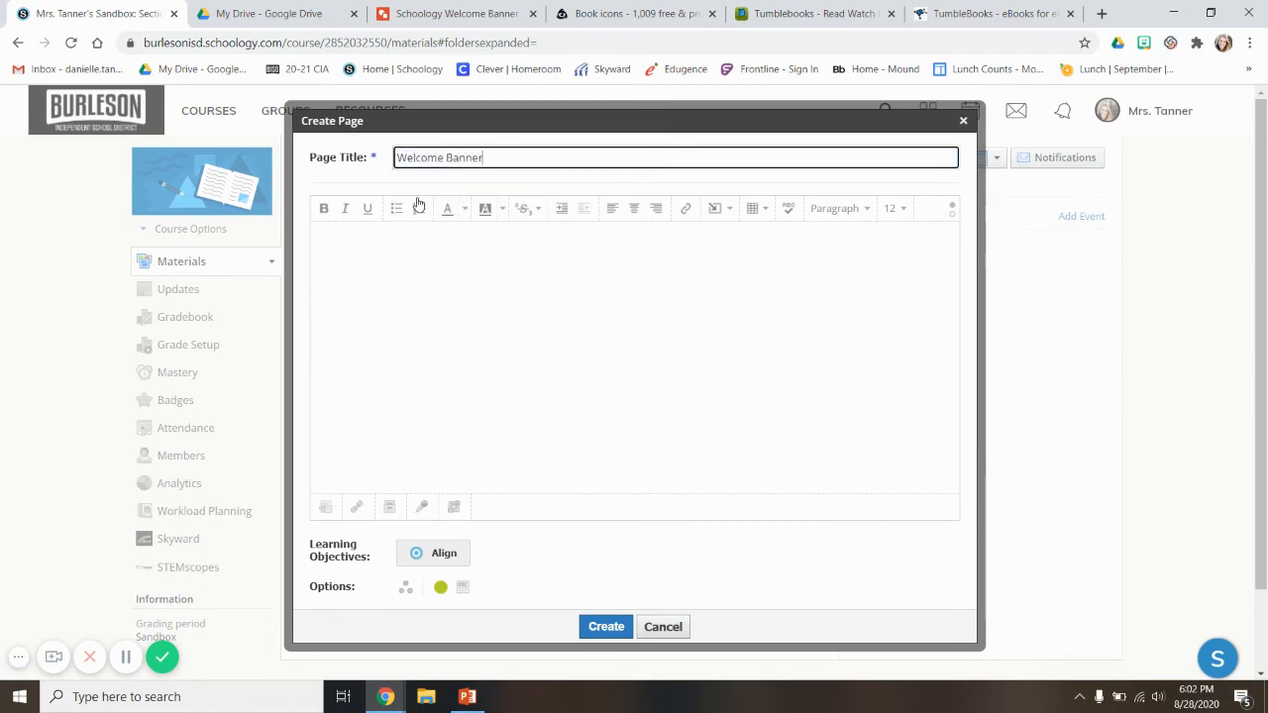
Embed the Schoology Welcome Banner drawing from Google Drive in the body of the new page.
{"action": "left_click", "coordinate": [459, 265]}
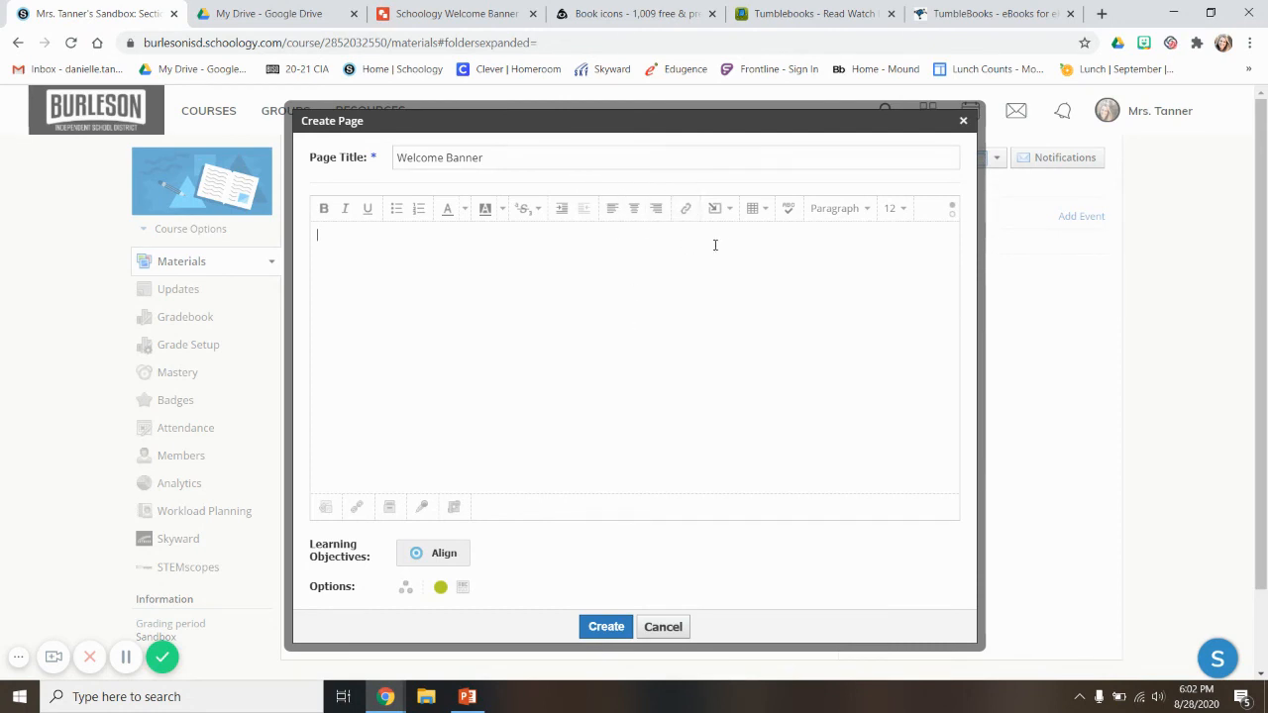
{"action": "left_click", "coordinate": [717, 210]}
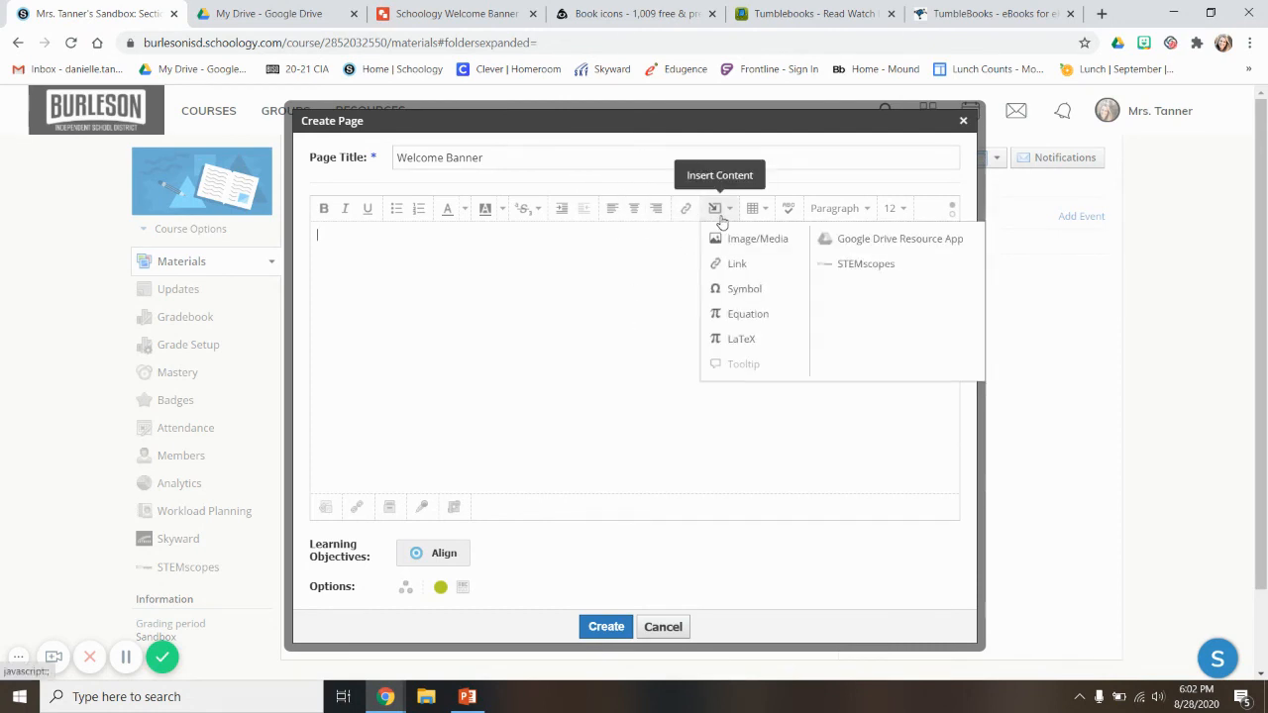
{"action": "left_click", "coordinate": [860, 242]}
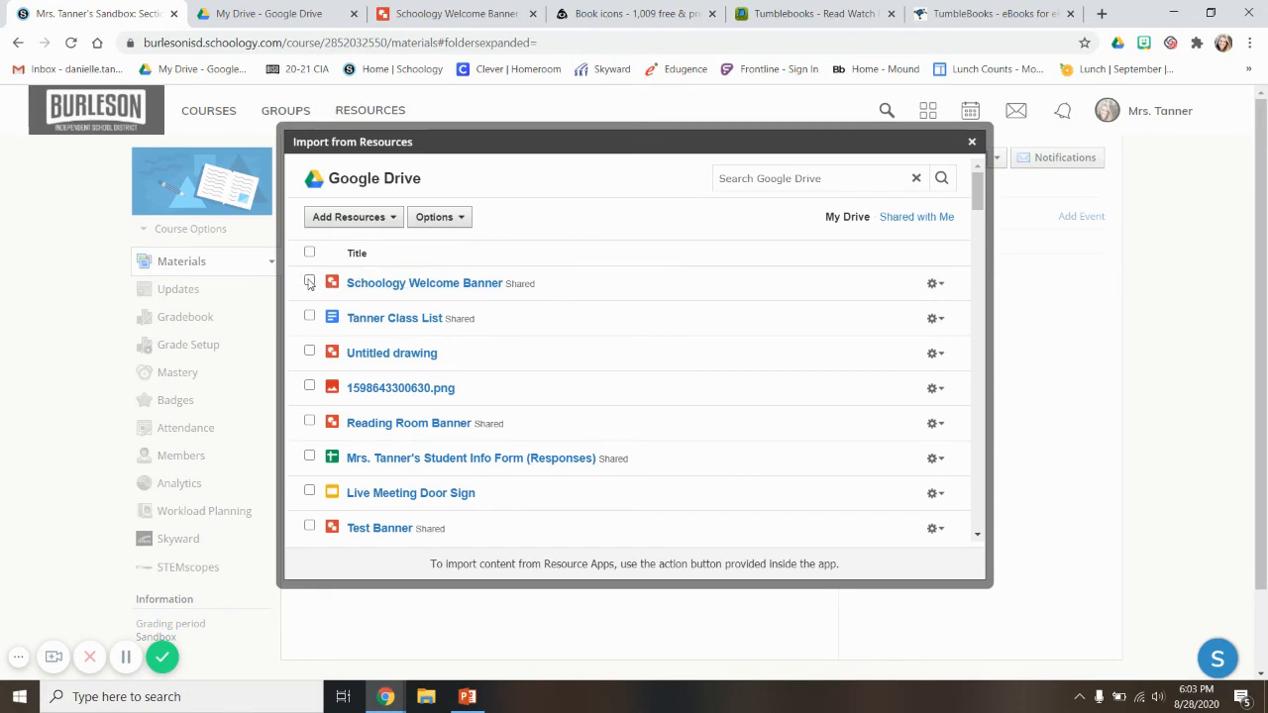
{"action": "left_click", "coordinate": [309, 282]}
{"action": "left_click", "coordinate": [343, 217]}
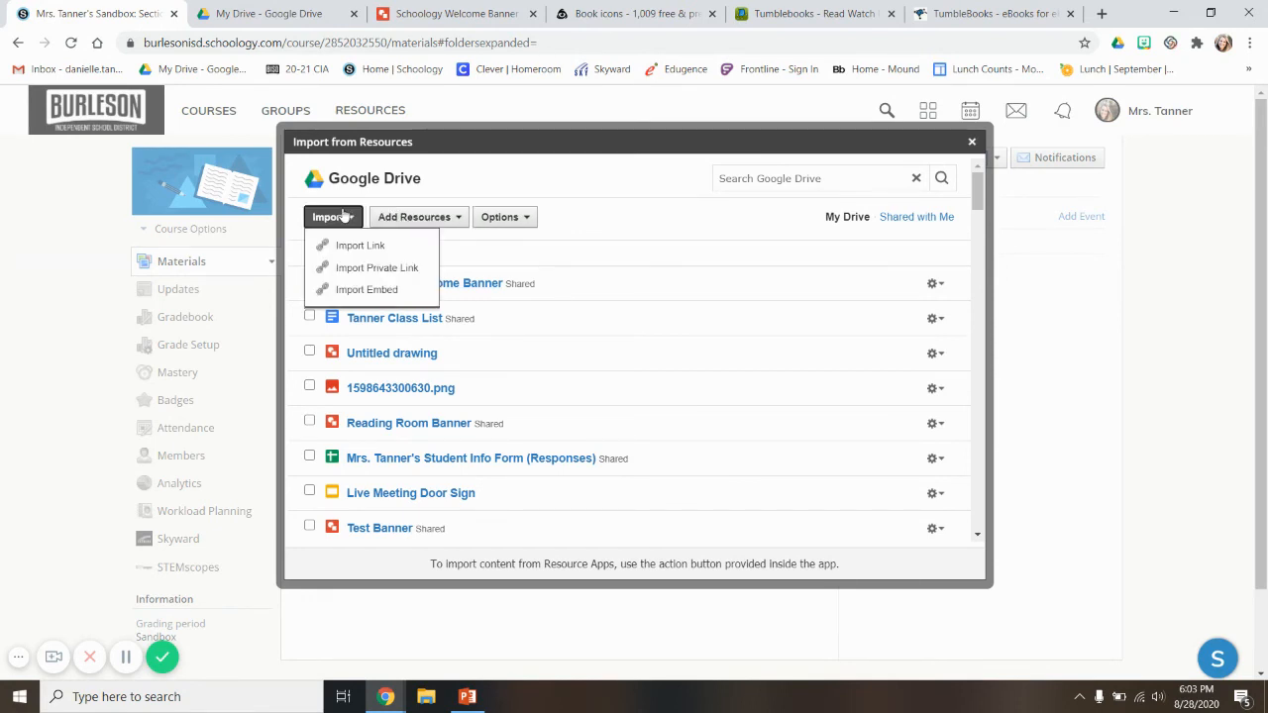
{"action": "left_click", "coordinate": [326, 291]}
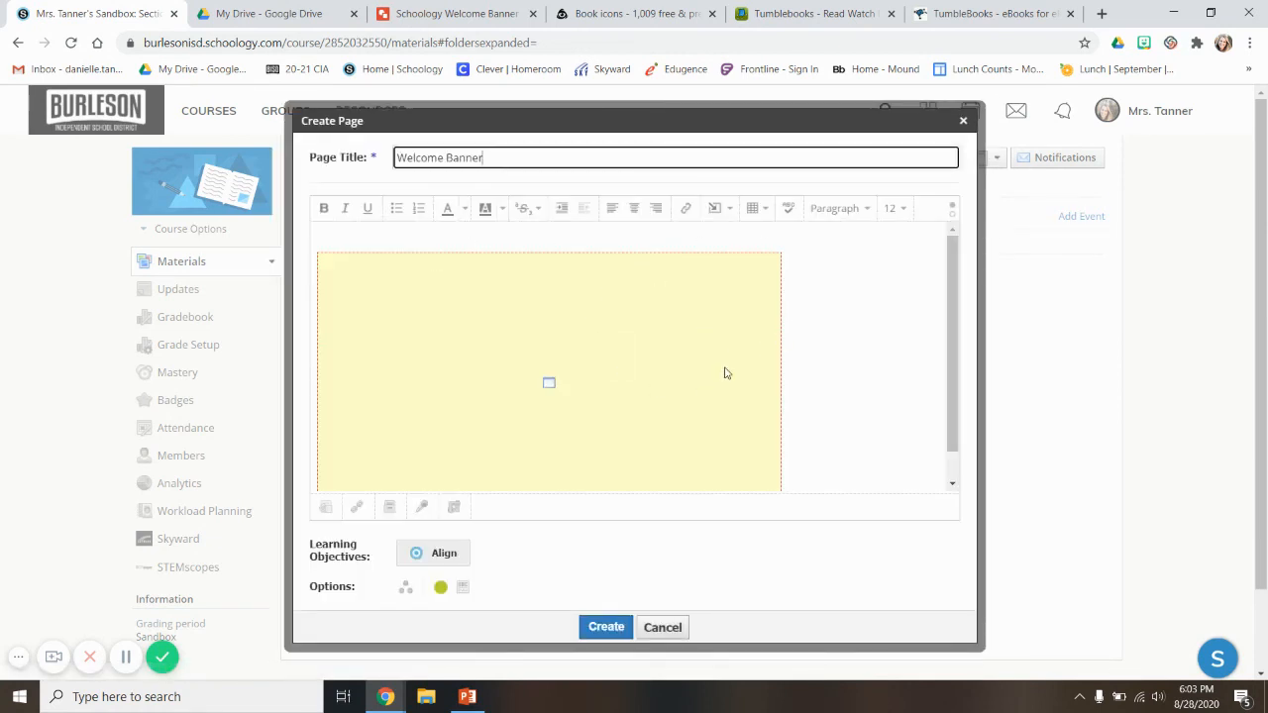
Resize the embedded drawing on the page to 755 x 425 with its proportions constrained.
{"action": "left_click", "coordinate": [724, 373]}
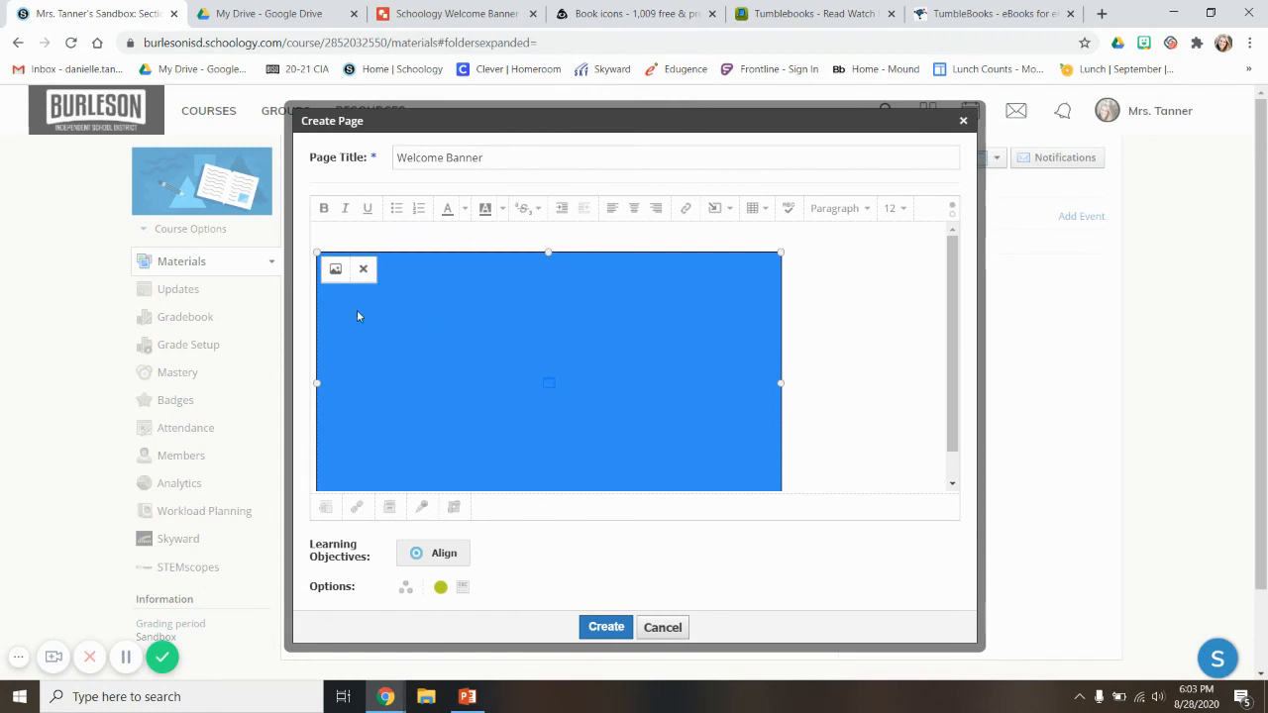
{"action": "left_click_drag", "start_coordinate": [782, 250], "coordinate": [800, 240]}
{"action": "mouse_move", "coordinate": [362, 299]}
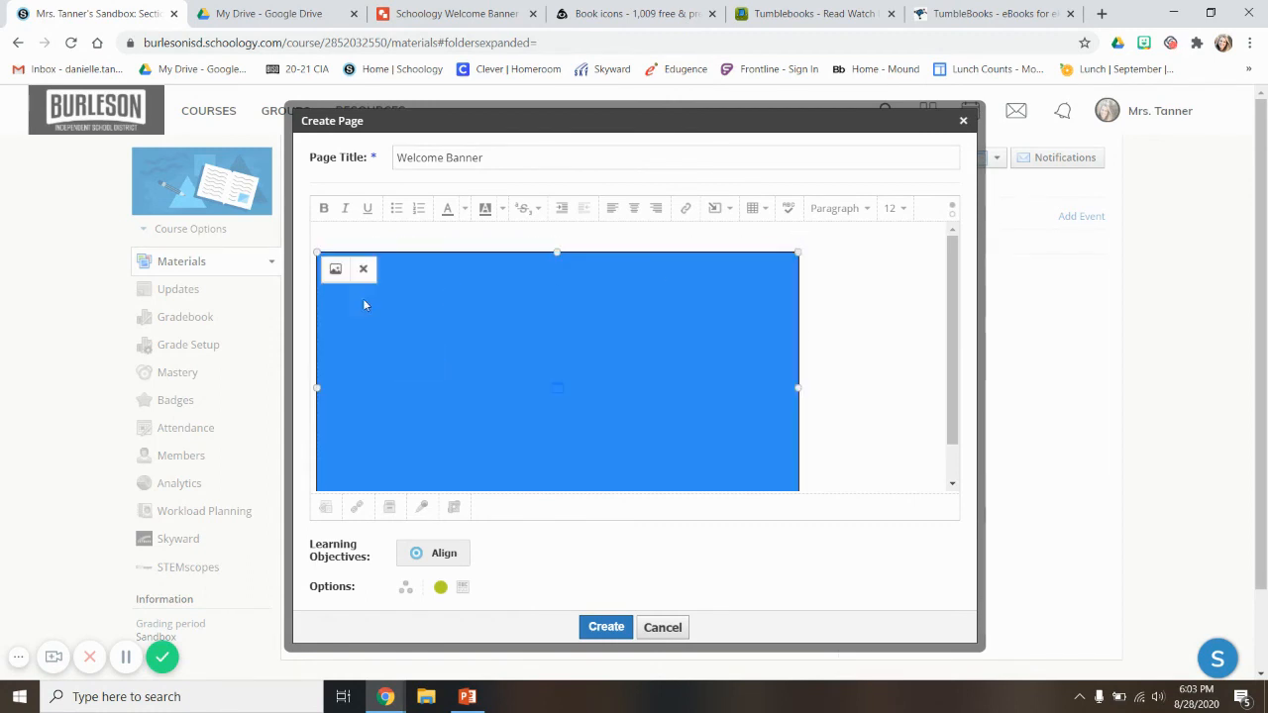
{"action": "left_click", "coordinate": [335, 274]}
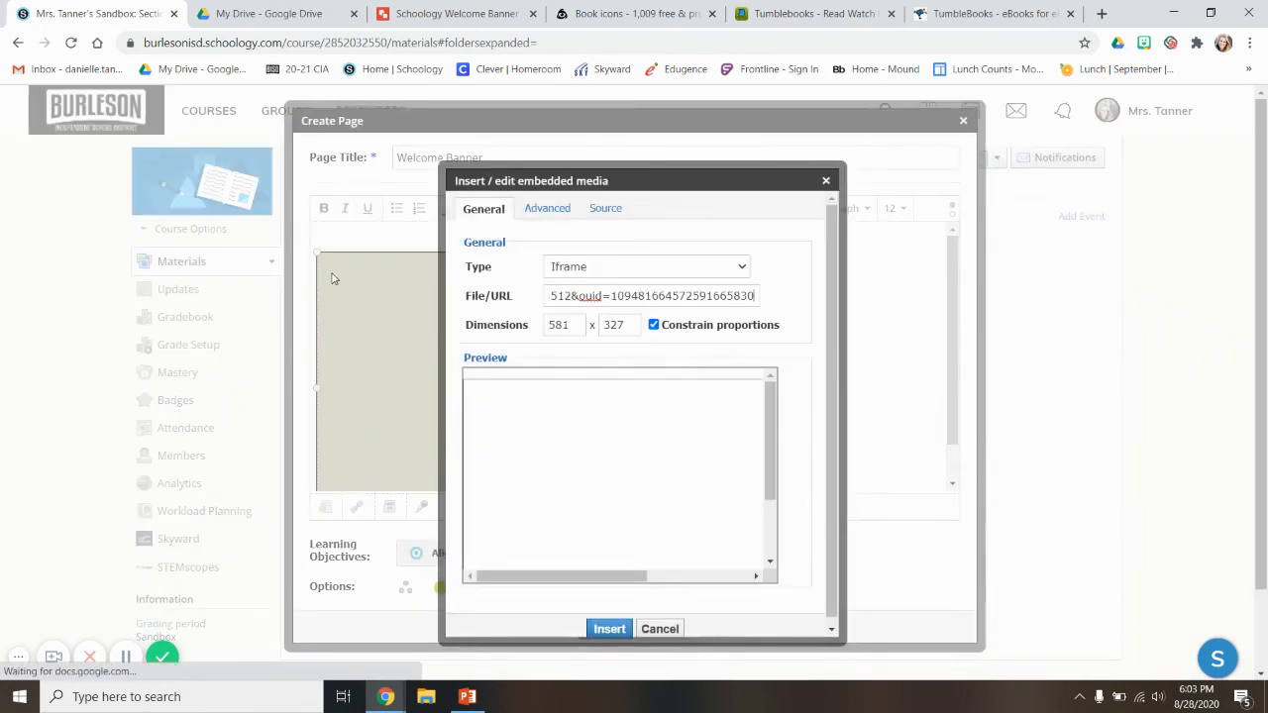
{"action": "double_click", "coordinate": [619, 324]}
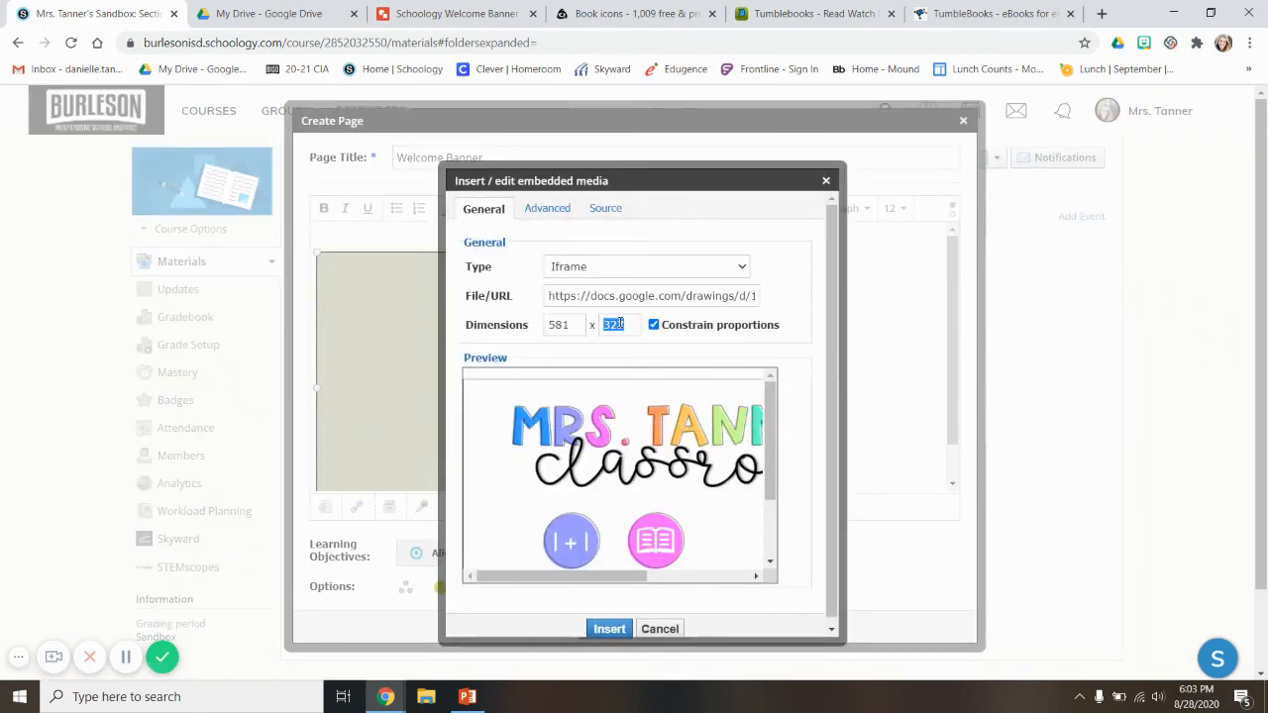
{"action": "type", "text": "423"}
{"action": "left_click", "coordinate": [804, 333]}
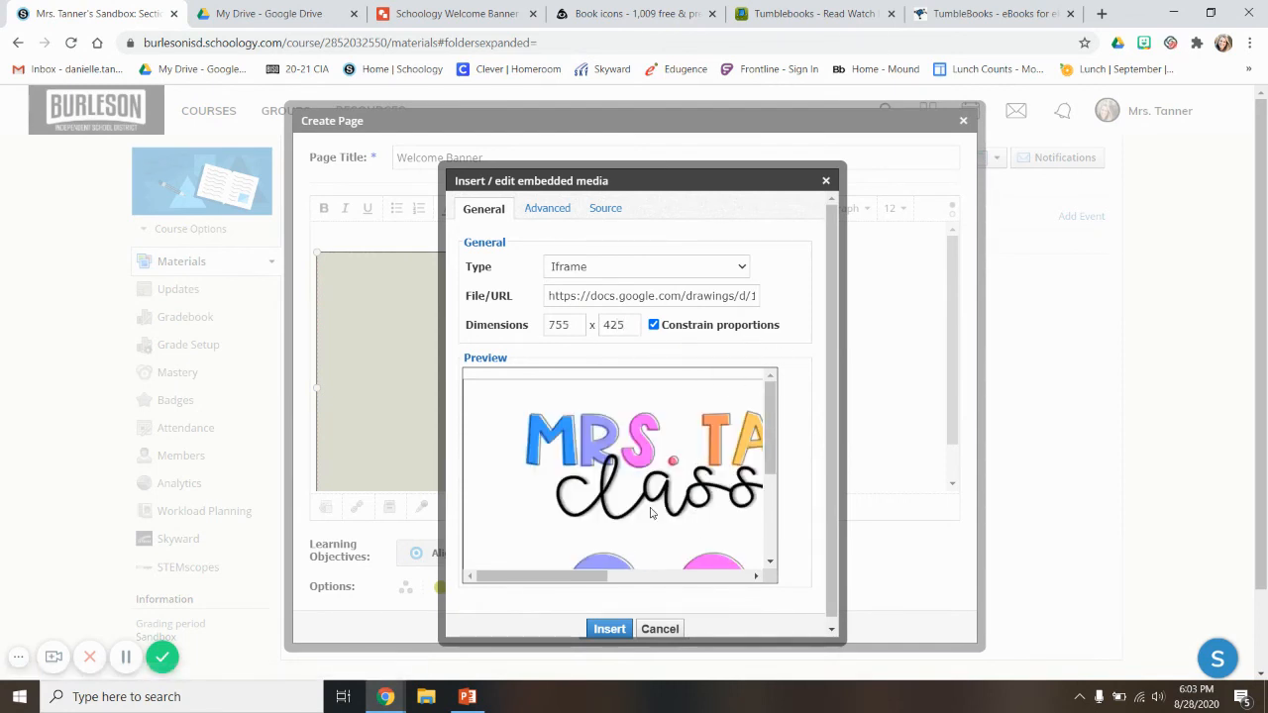
{"action": "left_click", "coordinate": [608, 629]}
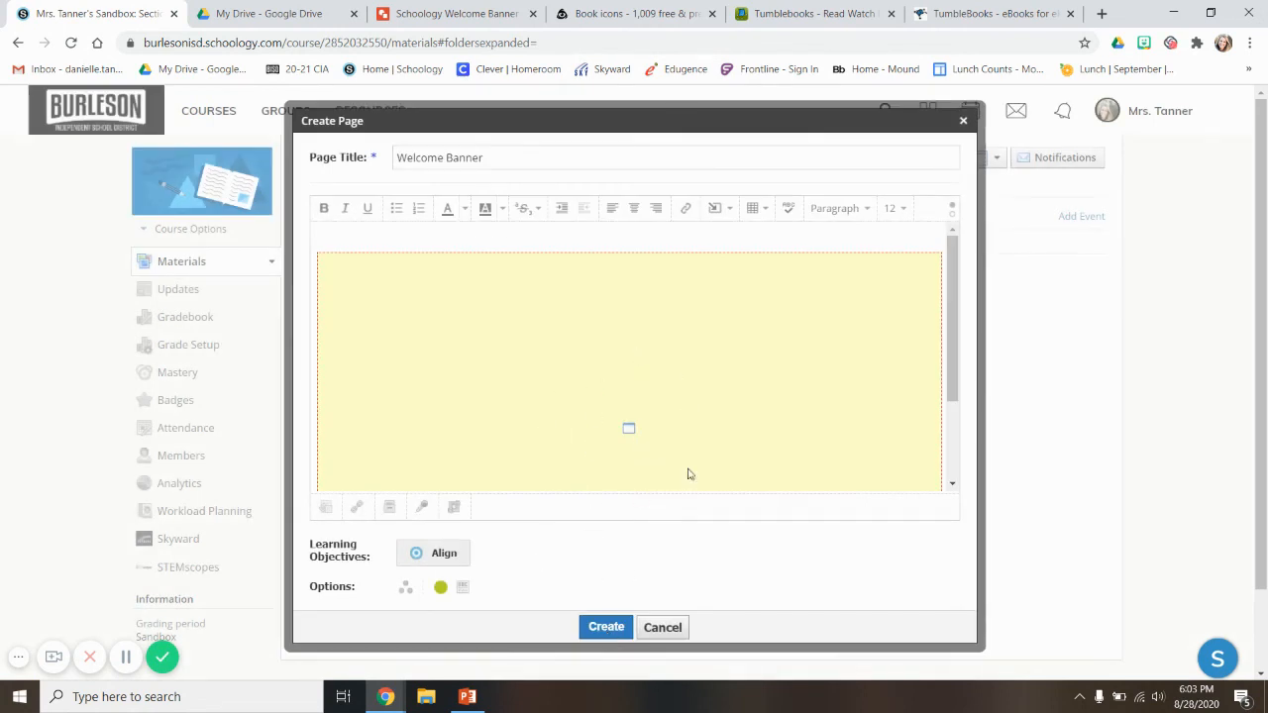
Create the Welcome Banner page as unpublished and open it from the course materials.
{"action": "left_click", "coordinate": [440, 588]}
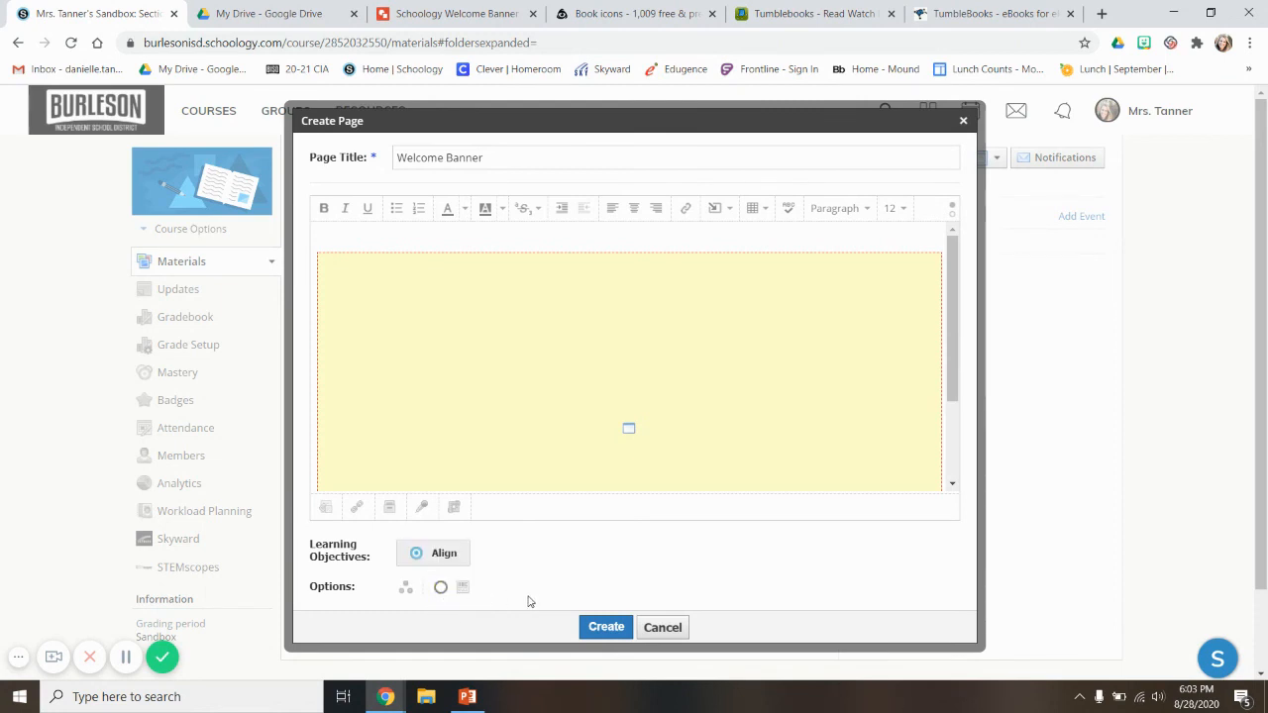
{"action": "left_click", "coordinate": [598, 627]}
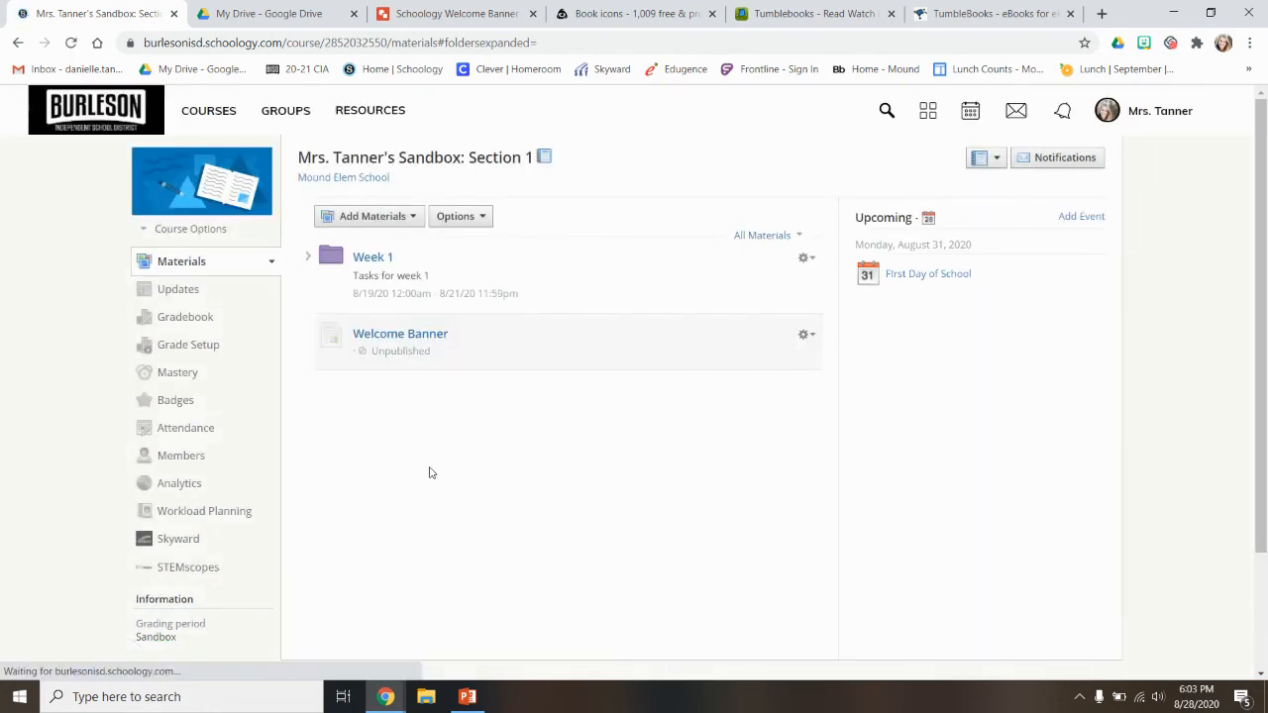
{"action": "left_click", "coordinate": [391, 338]}
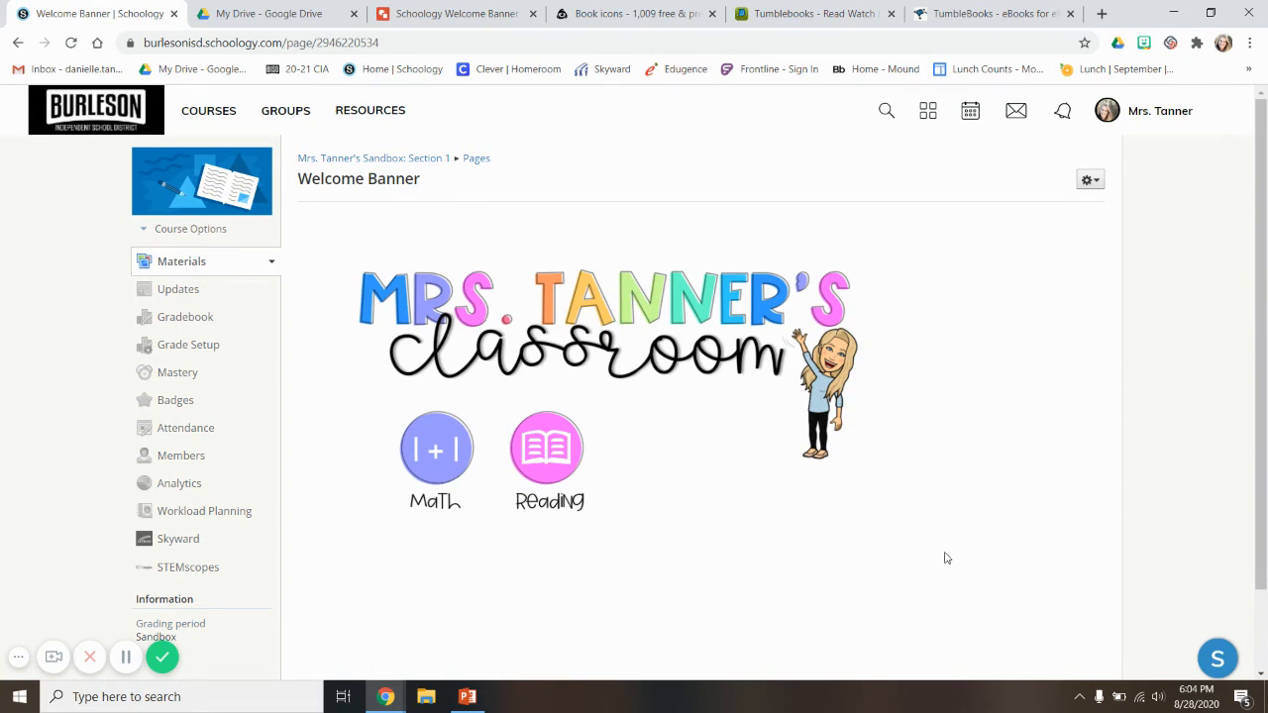
Copy the whole banner from the Welcome Banner page and paste it into a new update in the Sandbox course.
{"action": "left_click_drag", "start_coordinate": [639, 384], "coordinate": [306, 215]}
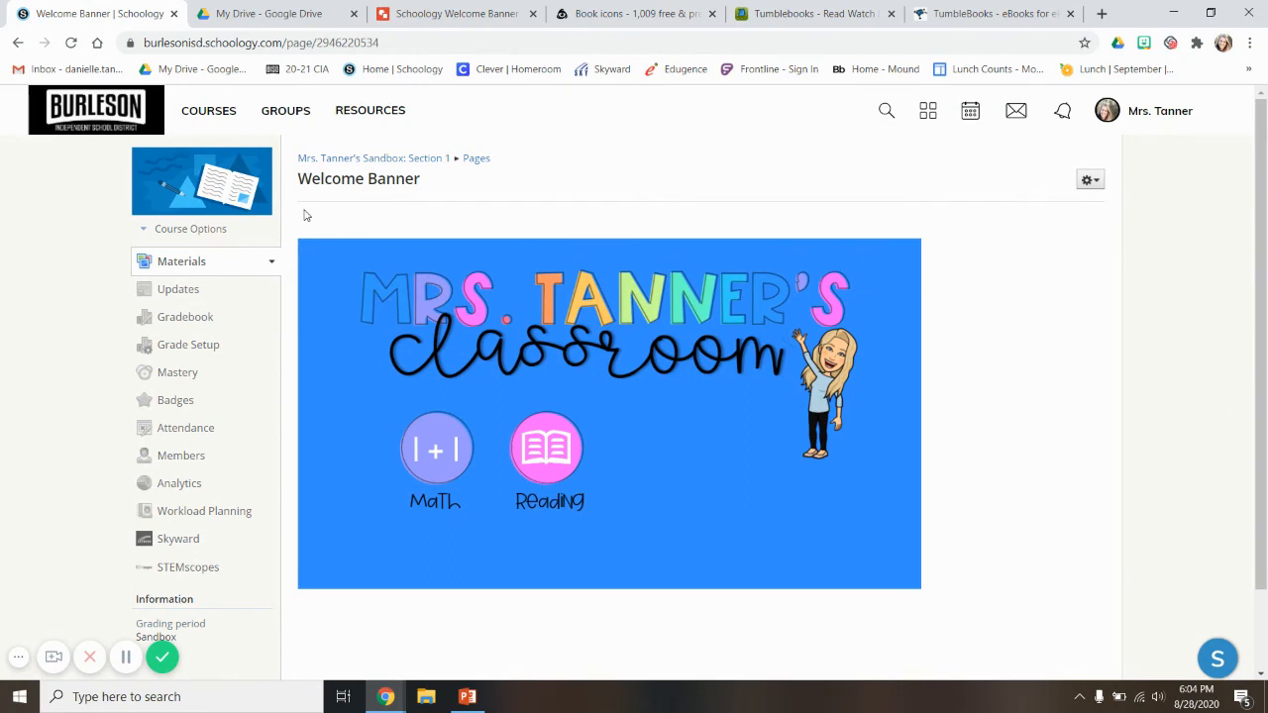
{"action": "left_click", "coordinate": [160, 289]}
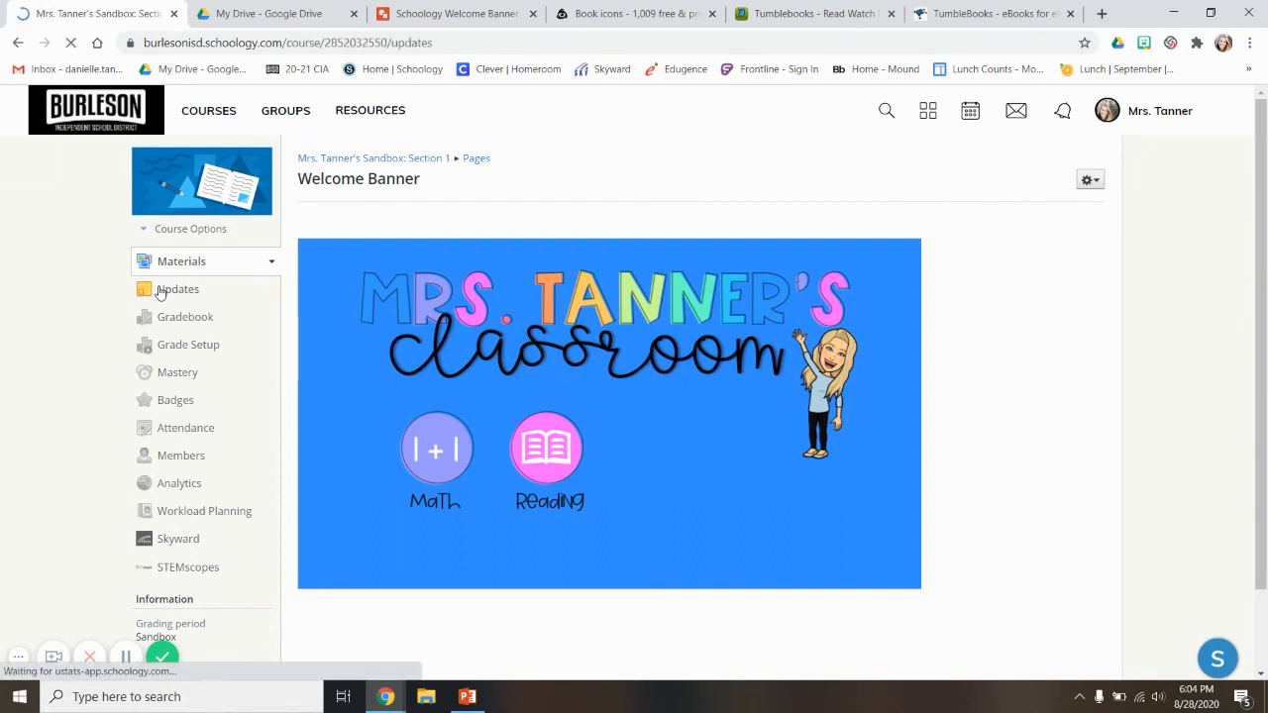
{"action": "left_click", "coordinate": [371, 264]}
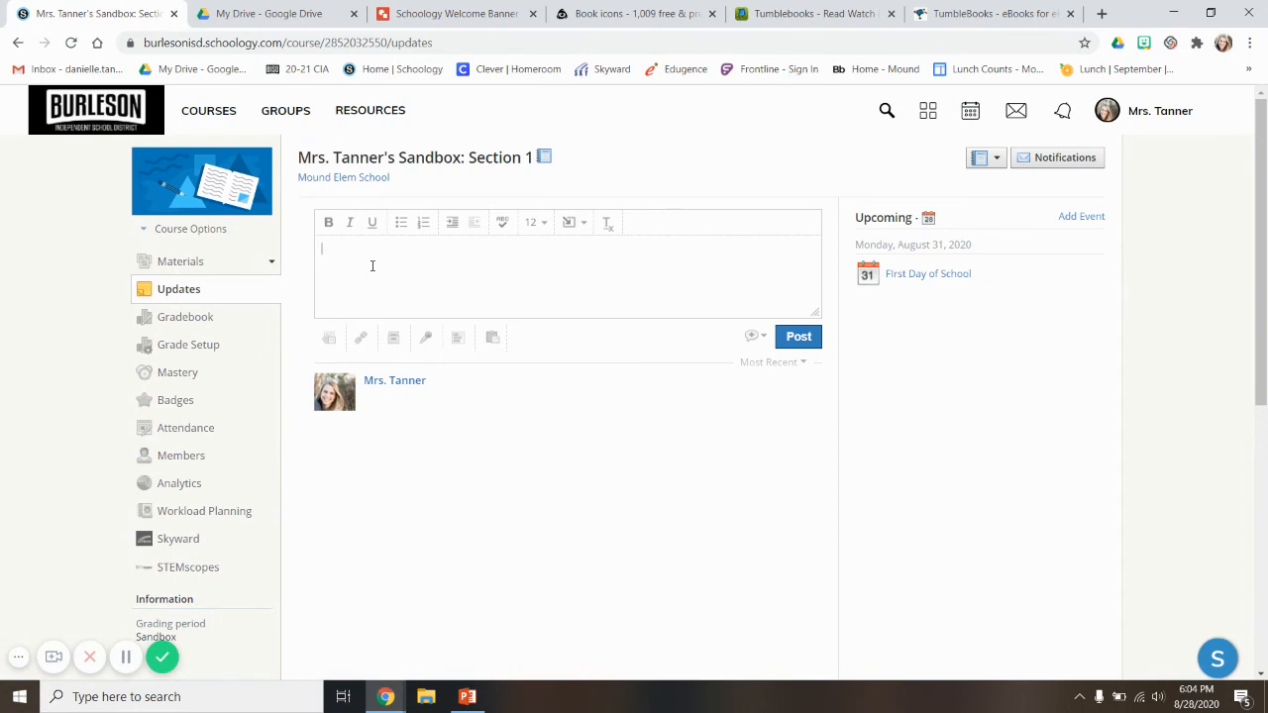
{"action": "key", "text": "ctrl+v"}
{"action": "left_click_drag", "start_coordinate": [414, 313], "coordinate": [625, 300]}
{"action": "mouse_move", "coordinate": [816, 288]}
{"action": "left_mouse_down"}
{"action": "mouse_move", "coordinate": [814, 247]}
{"action": "mouse_move", "coordinate": [813, 283]}
{"action": "left_mouse_up"}
Mark the banner update as an announcement and post it to the course.
{"action": "left_click", "coordinate": [761, 339]}
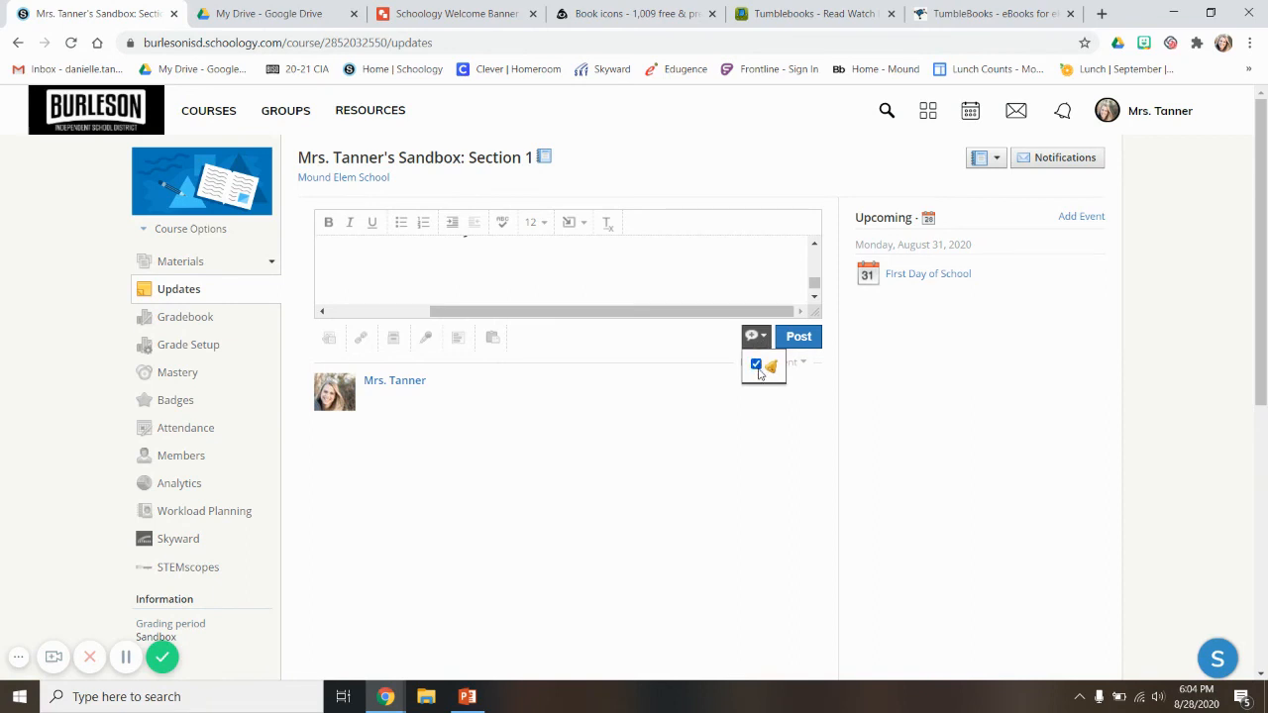
{"action": "left_click", "coordinate": [758, 338]}
{"action": "left_click", "coordinate": [798, 337]}
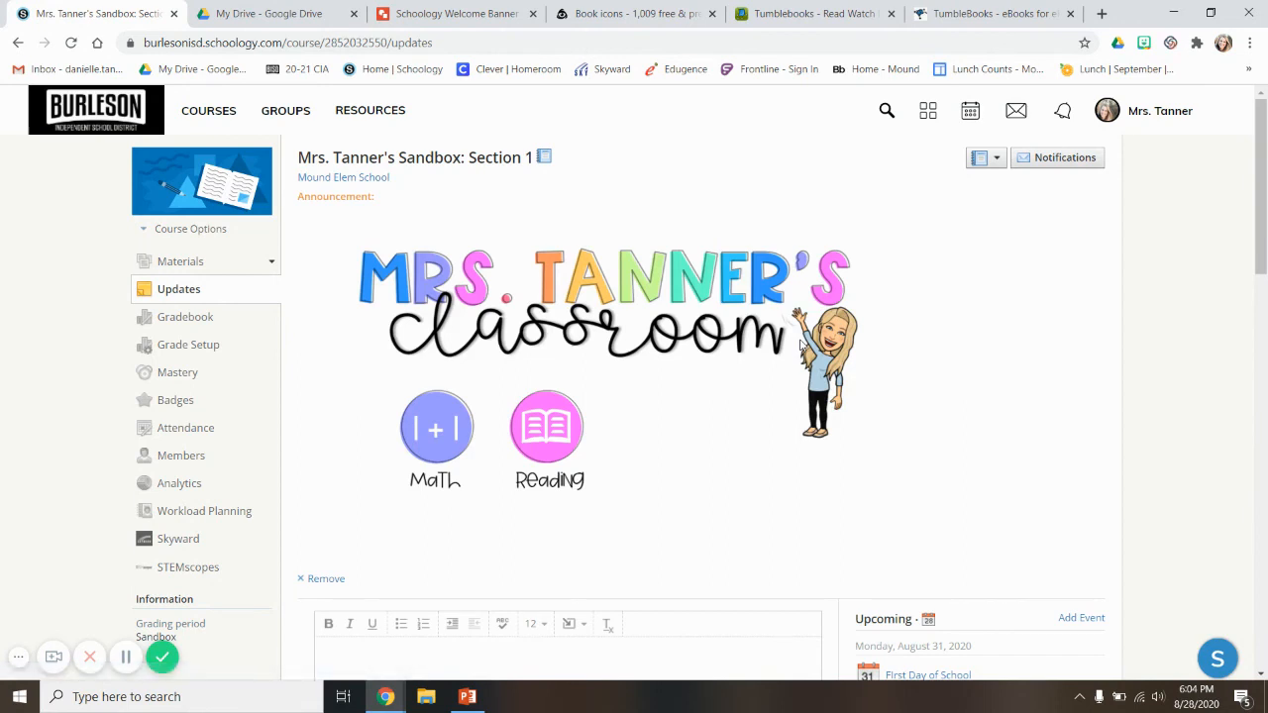
Check how the banner announcement appears on the course's Materials and Updates pages.
{"action": "left_click", "coordinate": [192, 263]}
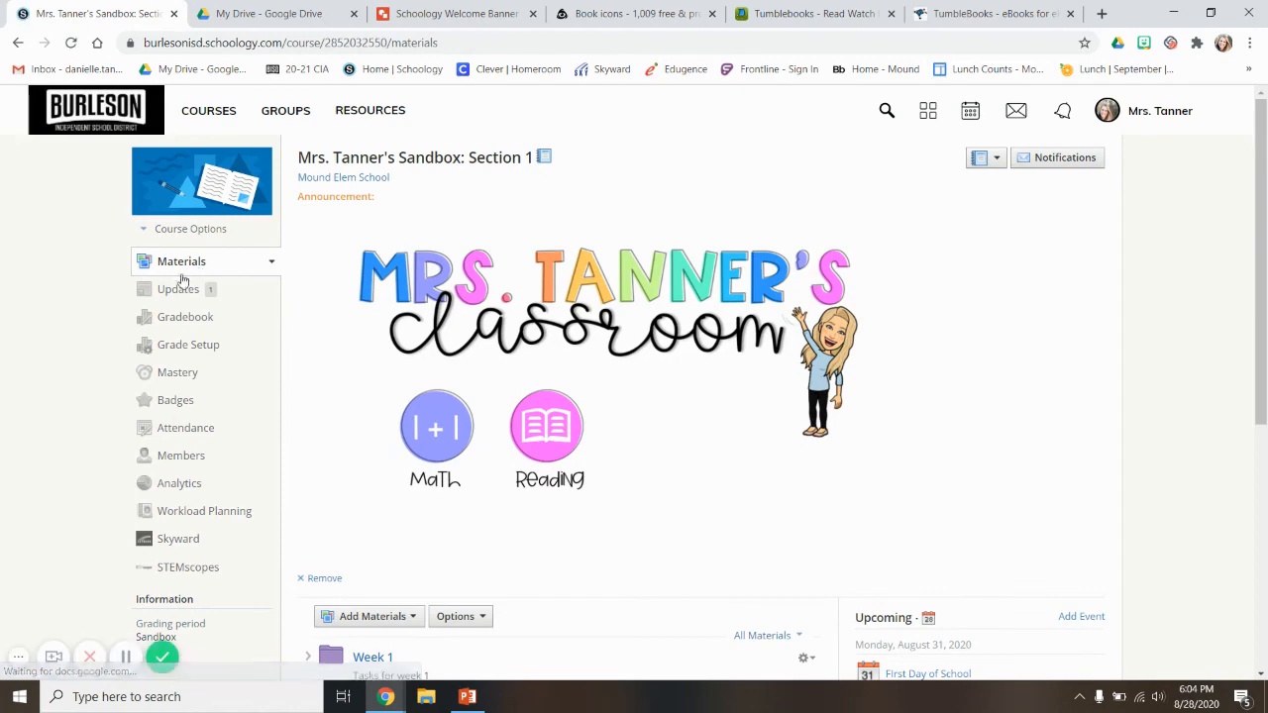
{"action": "left_click", "coordinate": [176, 289]}
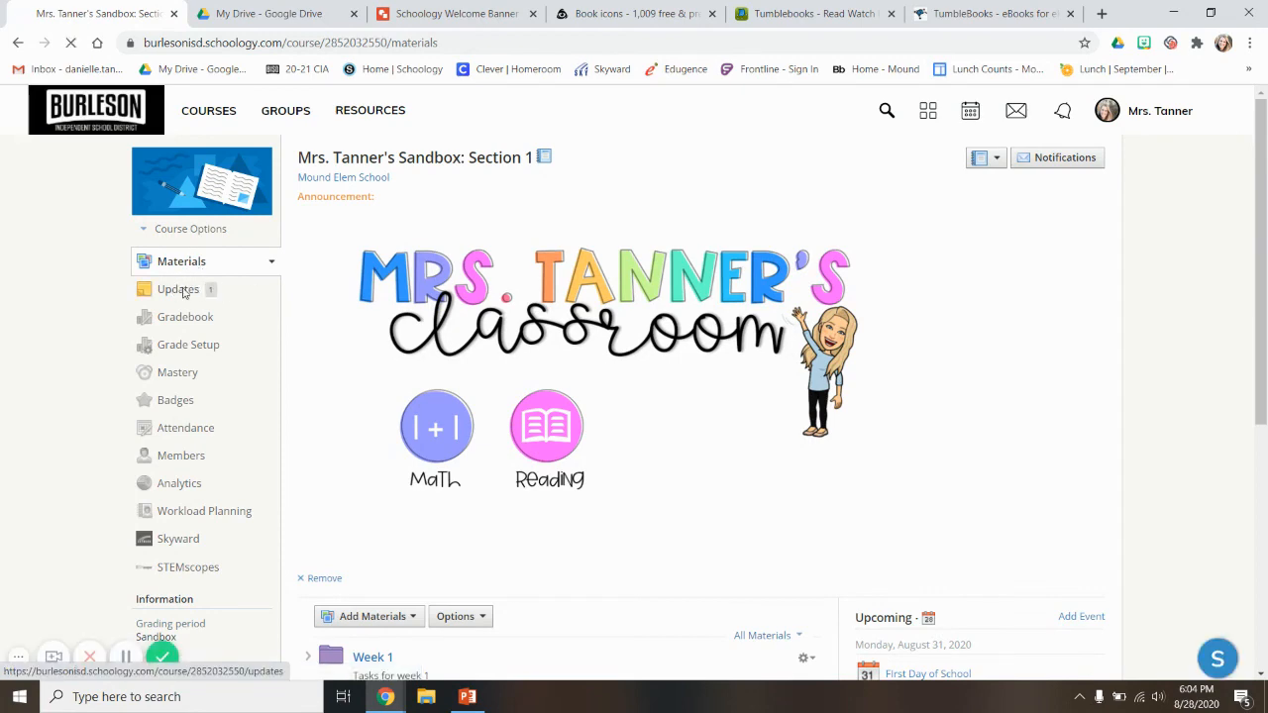
{"action": "scroll", "coordinate": [183, 294], "scroll_direction": "down", "scroll_amount": 3}
{"action": "scroll", "coordinate": [424, 227], "scroll_direction": "down", "scroll_amount": 3}
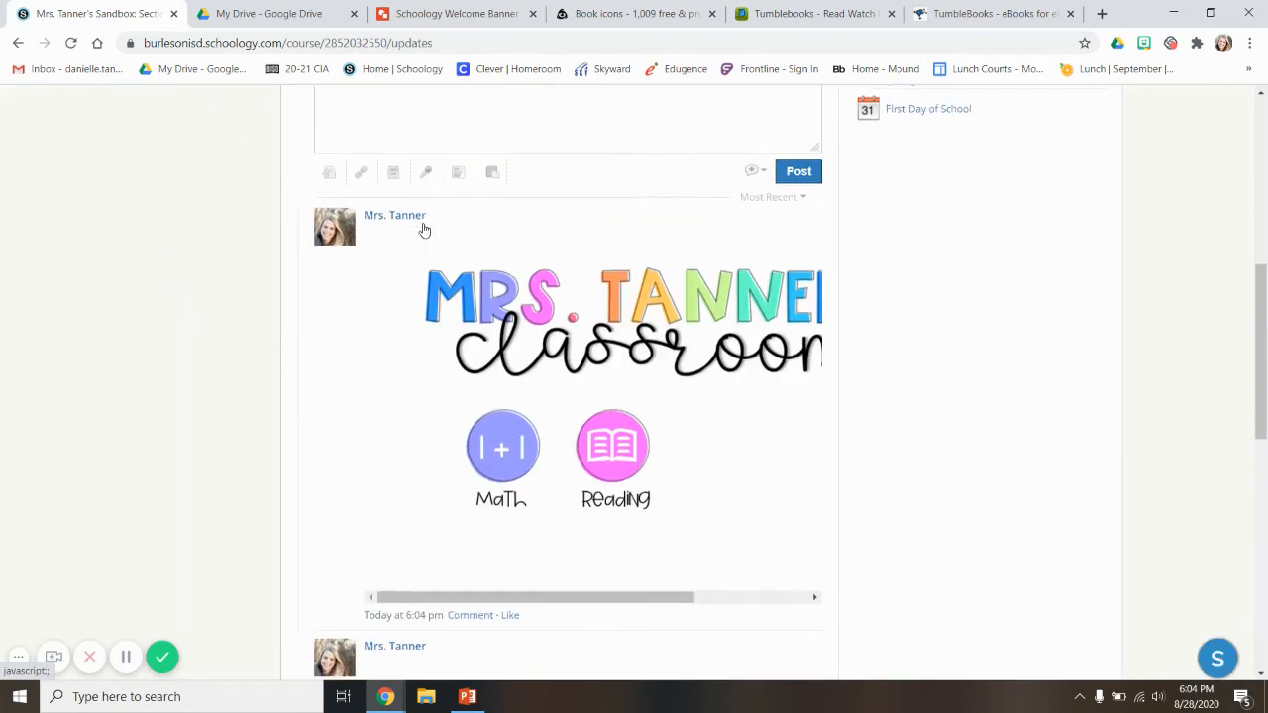
{"action": "scroll", "coordinate": [425, 230], "scroll_direction": "up", "scroll_amount": 7}
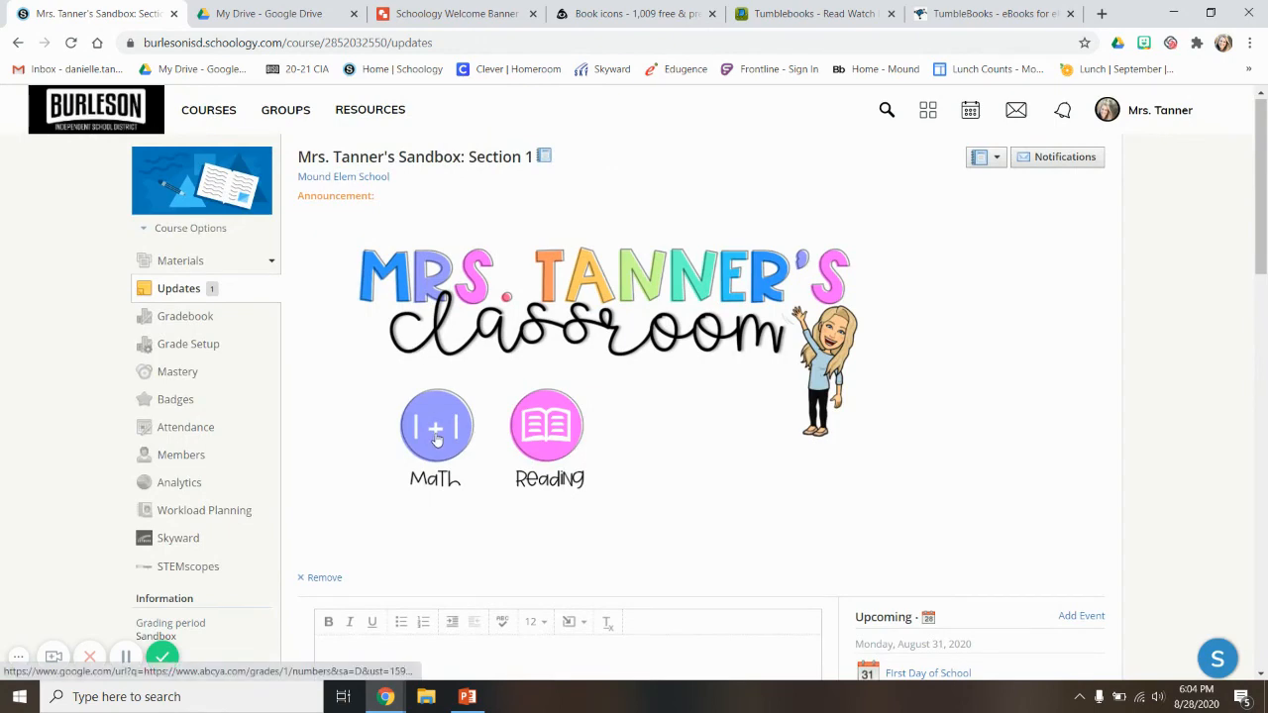
Test the Math and Reading buttons on the posted banner, closing each linked site after it opens.
{"action": "left_click", "coordinate": [436, 439]}
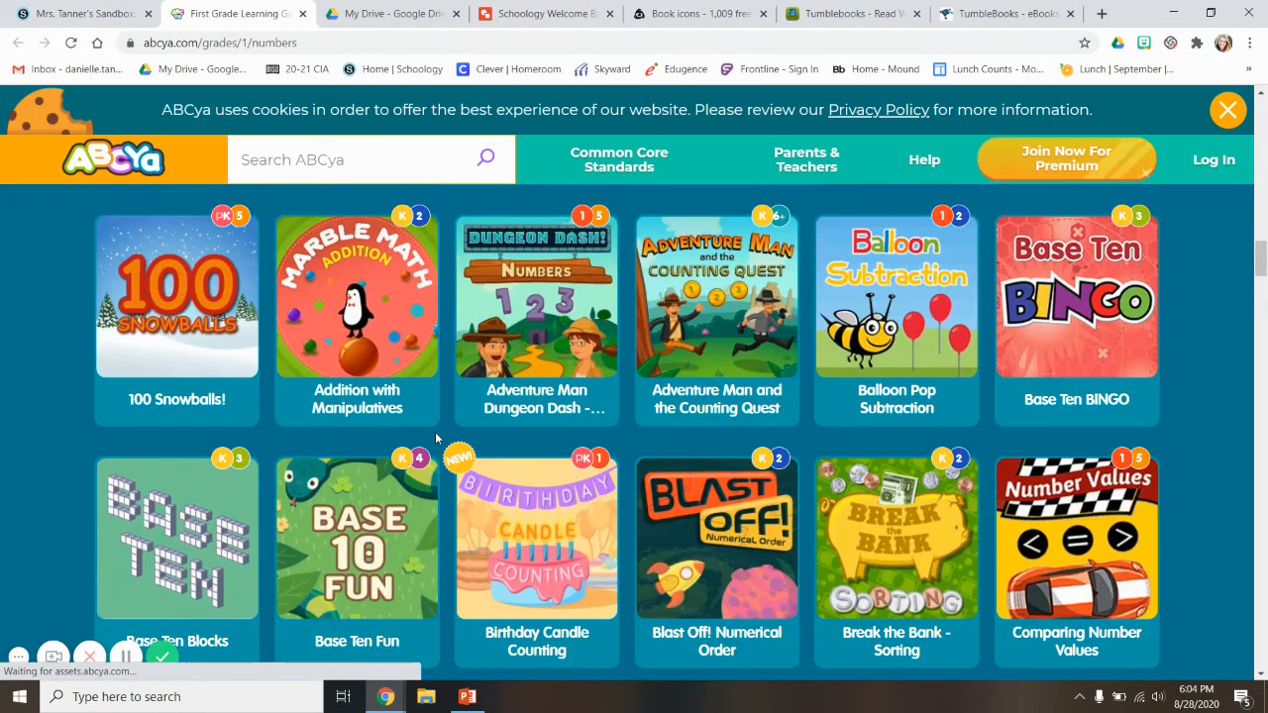
{"action": "left_click", "coordinate": [302, 14]}
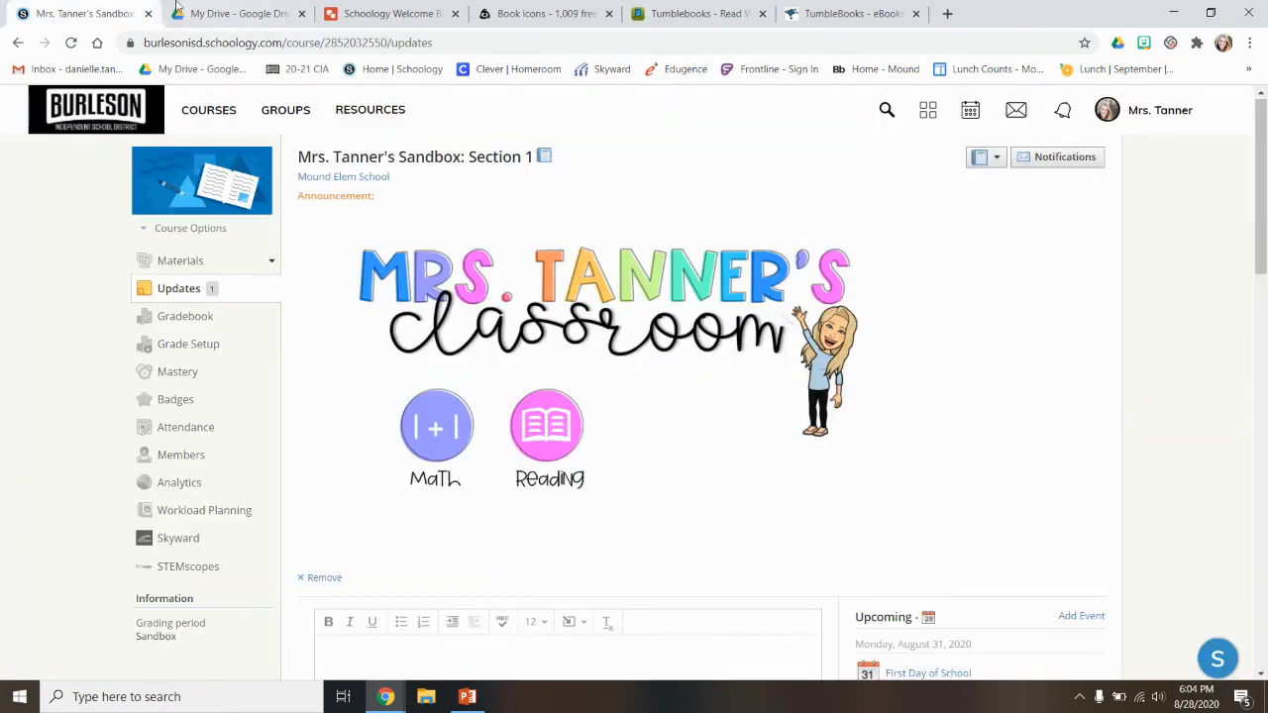
{"action": "left_click", "coordinate": [550, 421]}
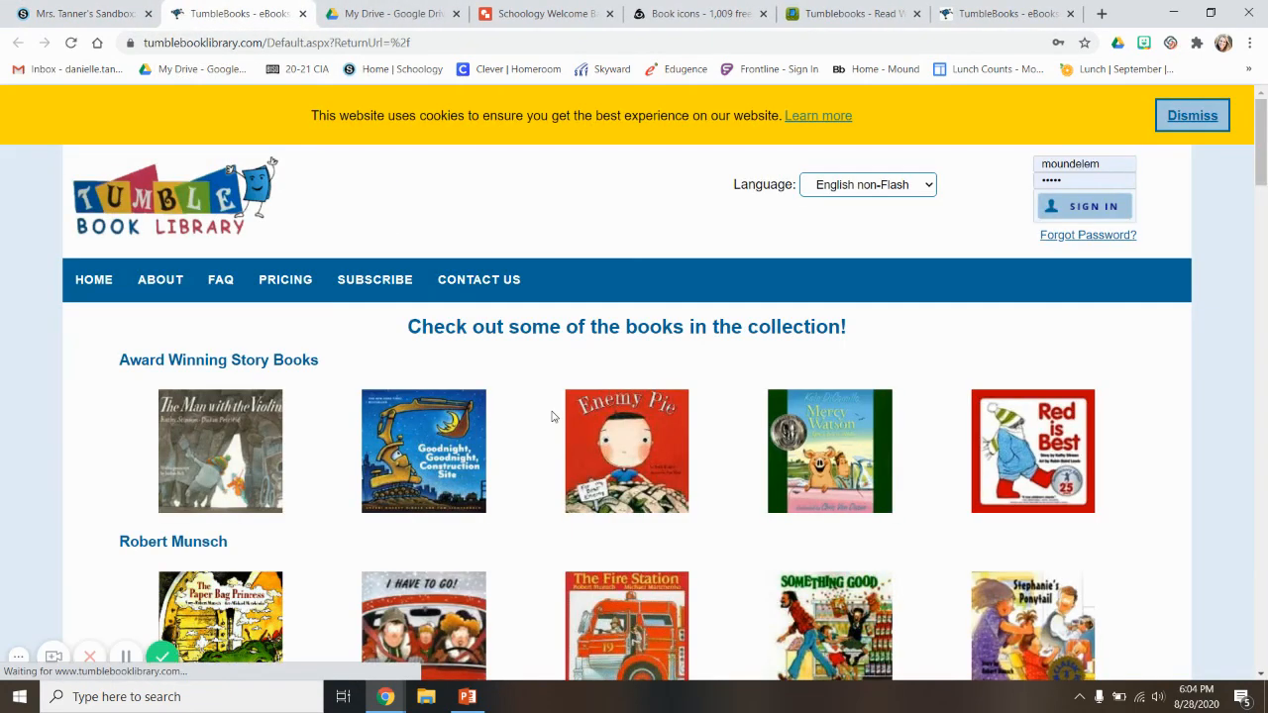
{"action": "left_click", "coordinate": [302, 14]}
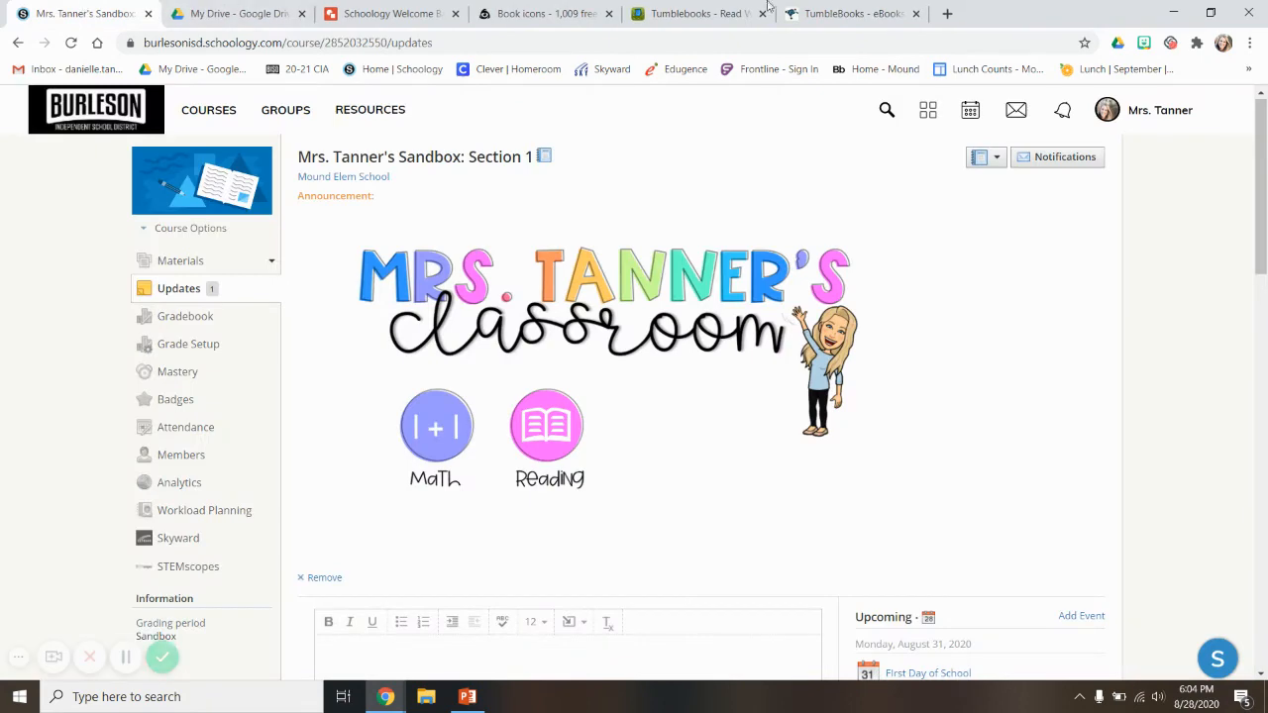
Switch to the banner in Google Drawings and insert the Games Button image from the Schoology Banner Things folder.
{"action": "left_click", "coordinate": [832, 10]}
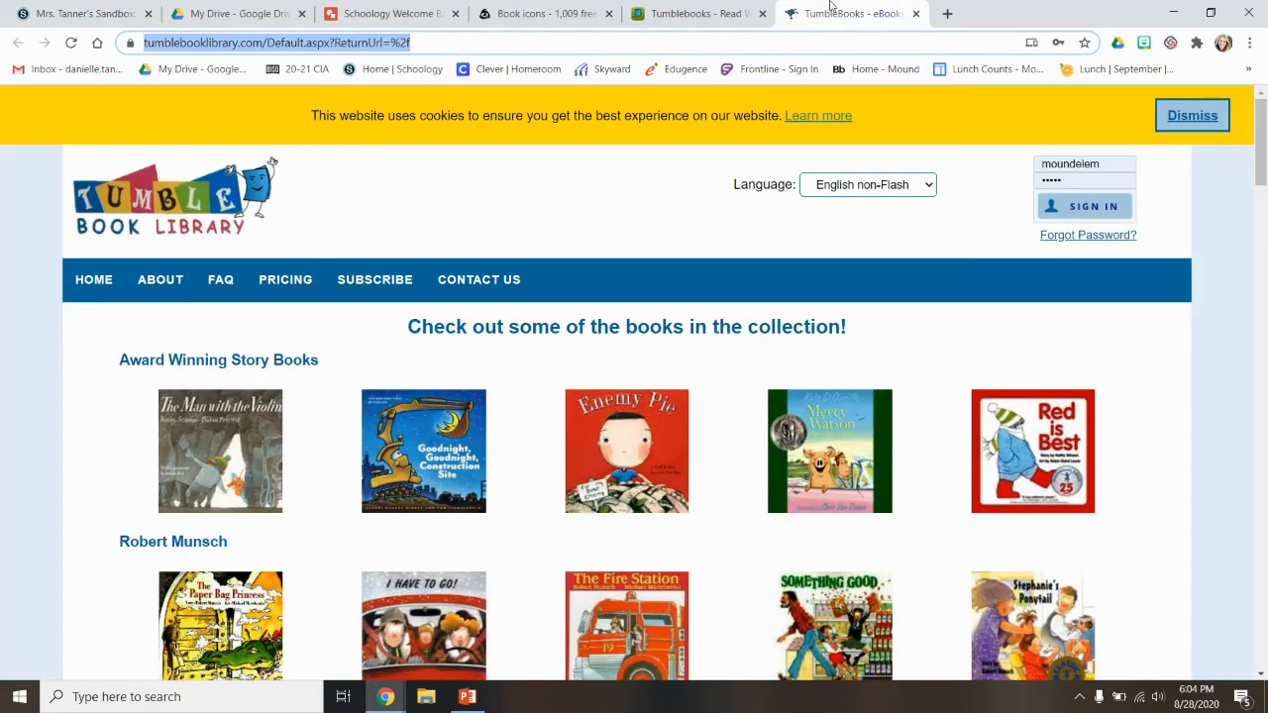
{"action": "left_click", "coordinate": [365, 10]}
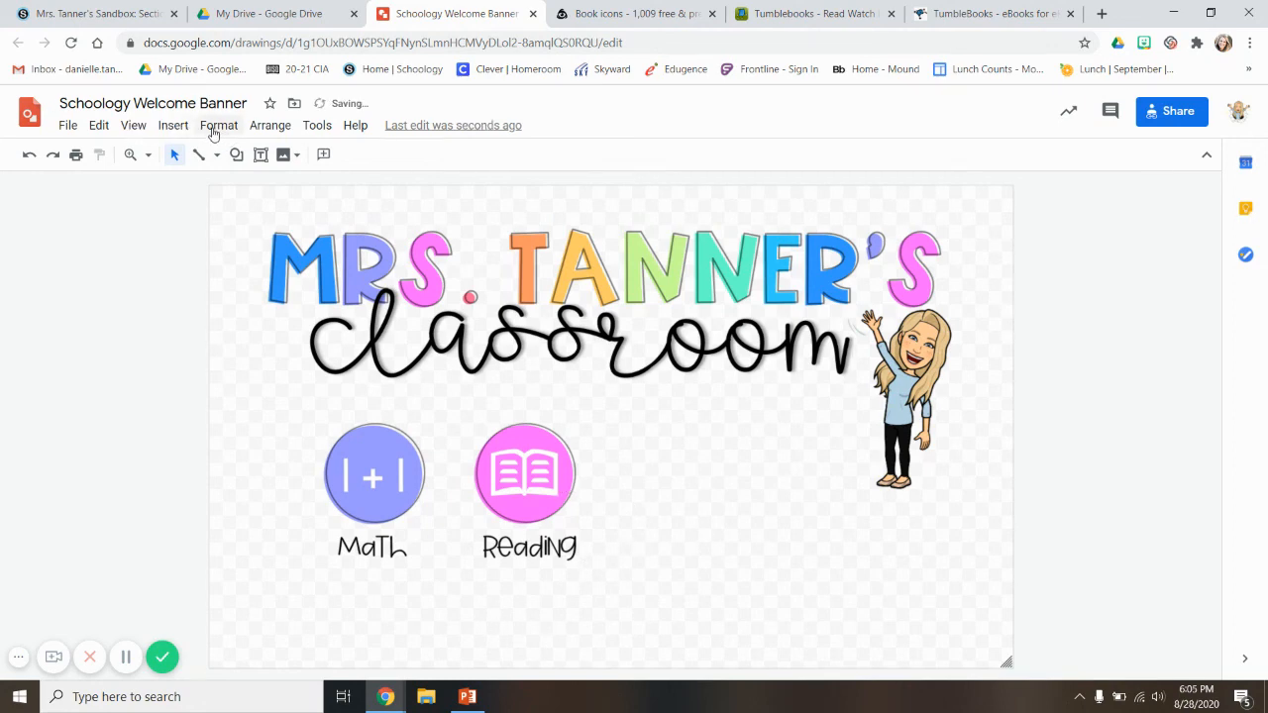
{"action": "left_click", "coordinate": [175, 126]}
{"action": "mouse_move", "coordinate": [188, 155]}
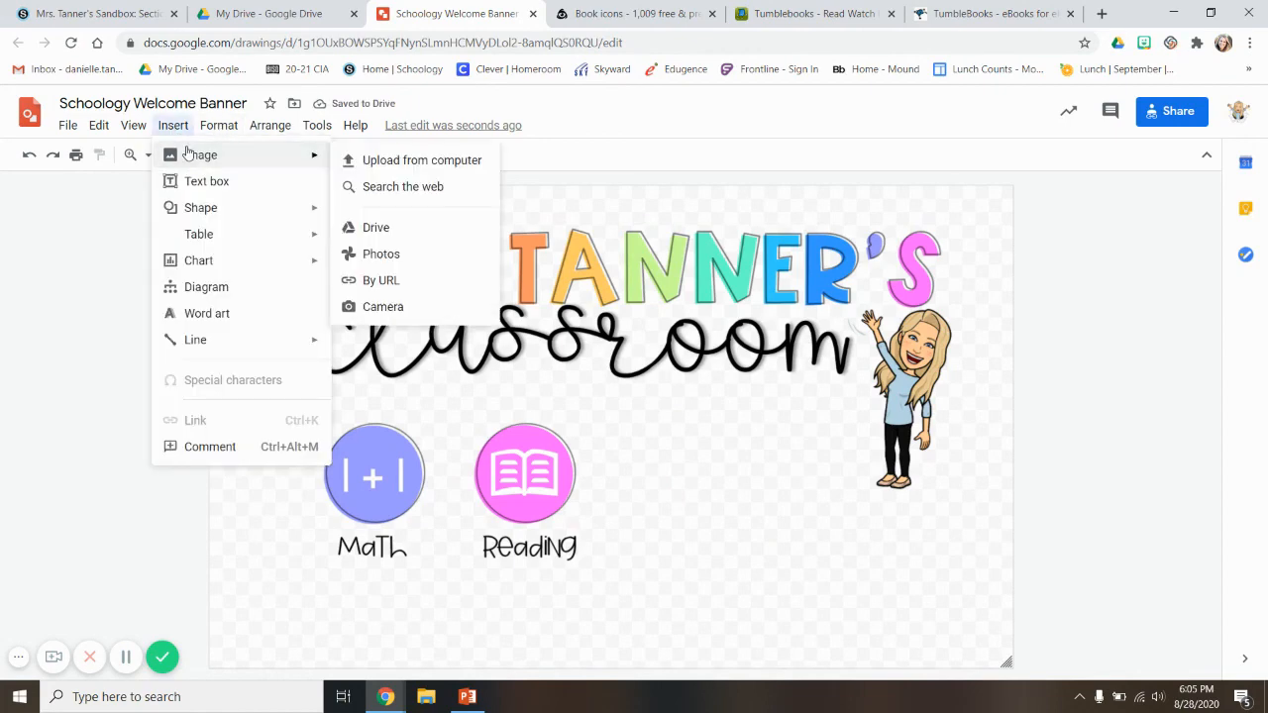
{"action": "left_click", "coordinate": [379, 170]}
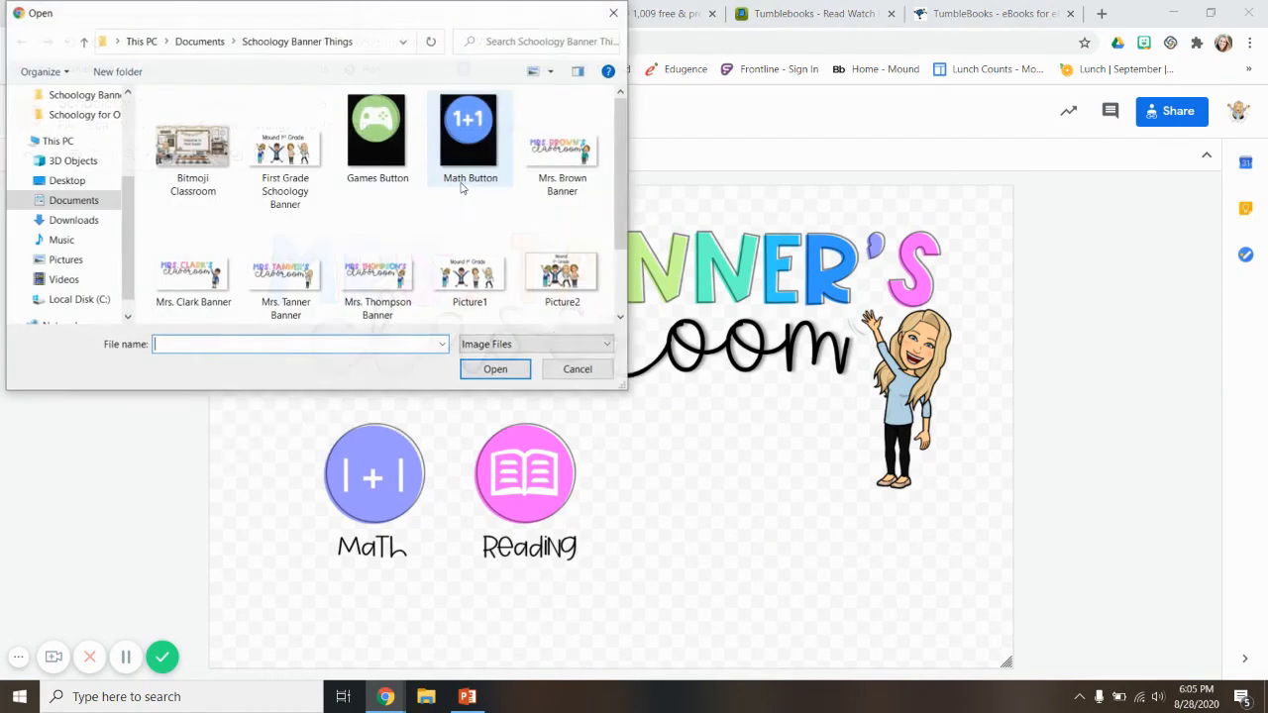
{"action": "left_click_drag", "start_coordinate": [621, 144], "coordinate": [626, 275]}
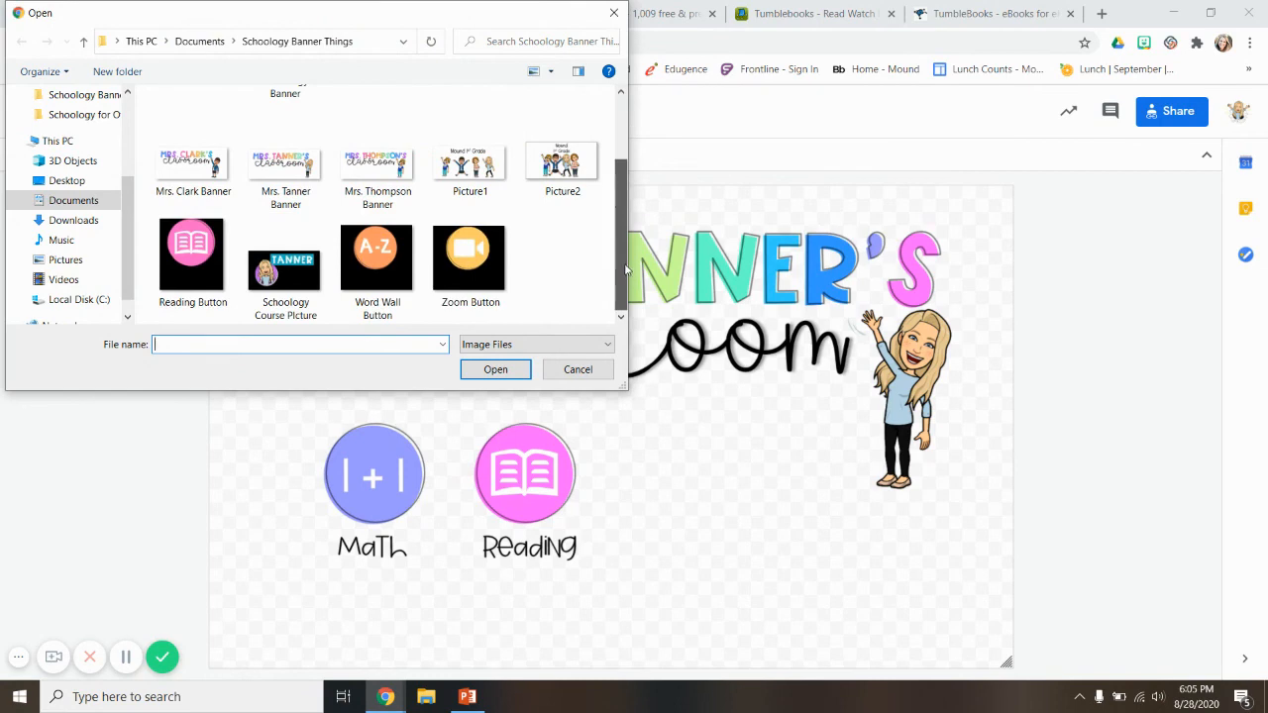
{"action": "scroll", "coordinate": [626, 270], "scroll_direction": "up", "scroll_amount": 3}
{"action": "double_click", "coordinate": [367, 119]}
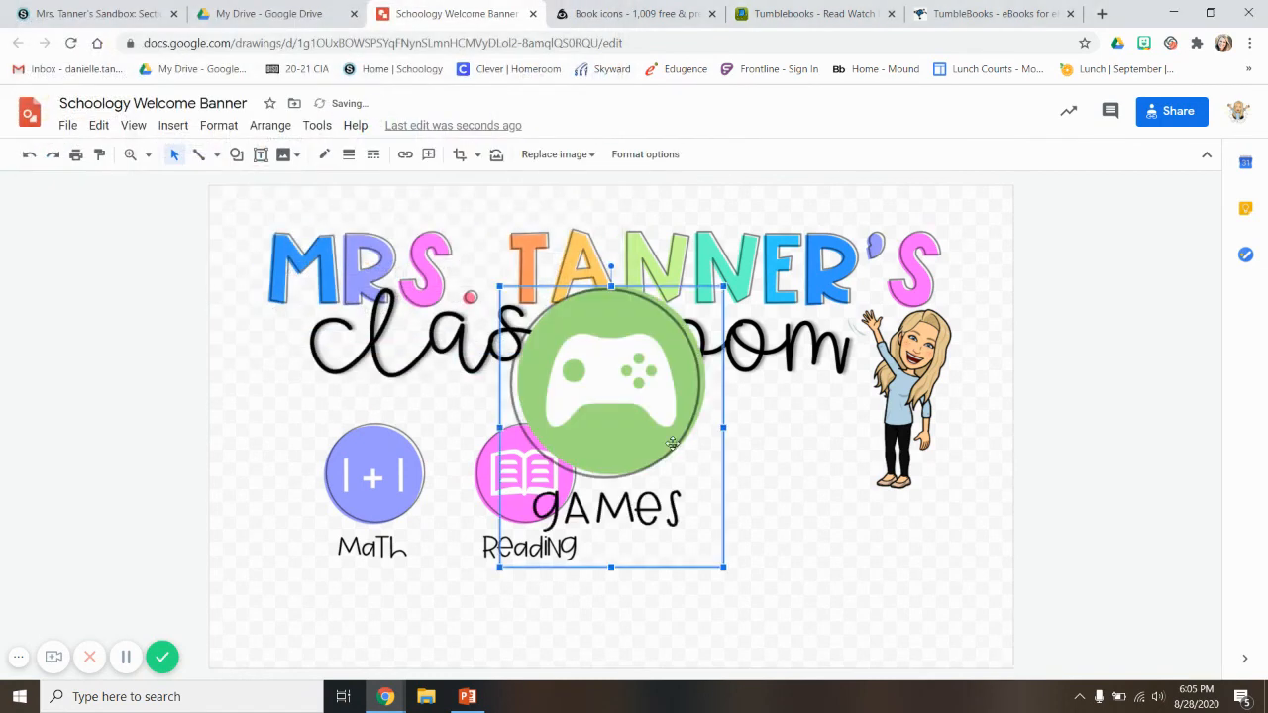
Shrink the Games button to match the other subject buttons and place it in line beside the Reading button.
{"action": "left_click_drag", "start_coordinate": [720, 562], "coordinate": [663, 495]}
{"action": "left_click_drag", "start_coordinate": [555, 333], "coordinate": [671, 468]}
{"action": "left_click_drag", "start_coordinate": [782, 633], "coordinate": [758, 606]}
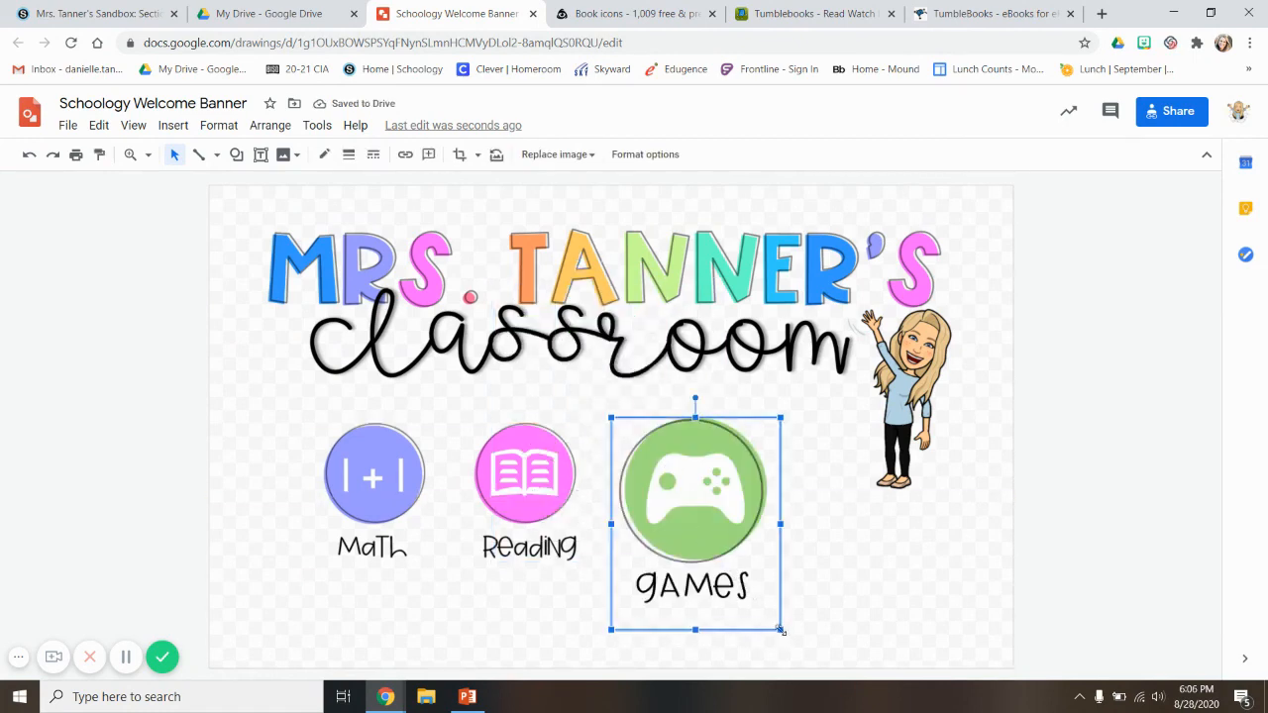
{"action": "left_click_drag", "start_coordinate": [781, 630], "coordinate": [735, 573]}
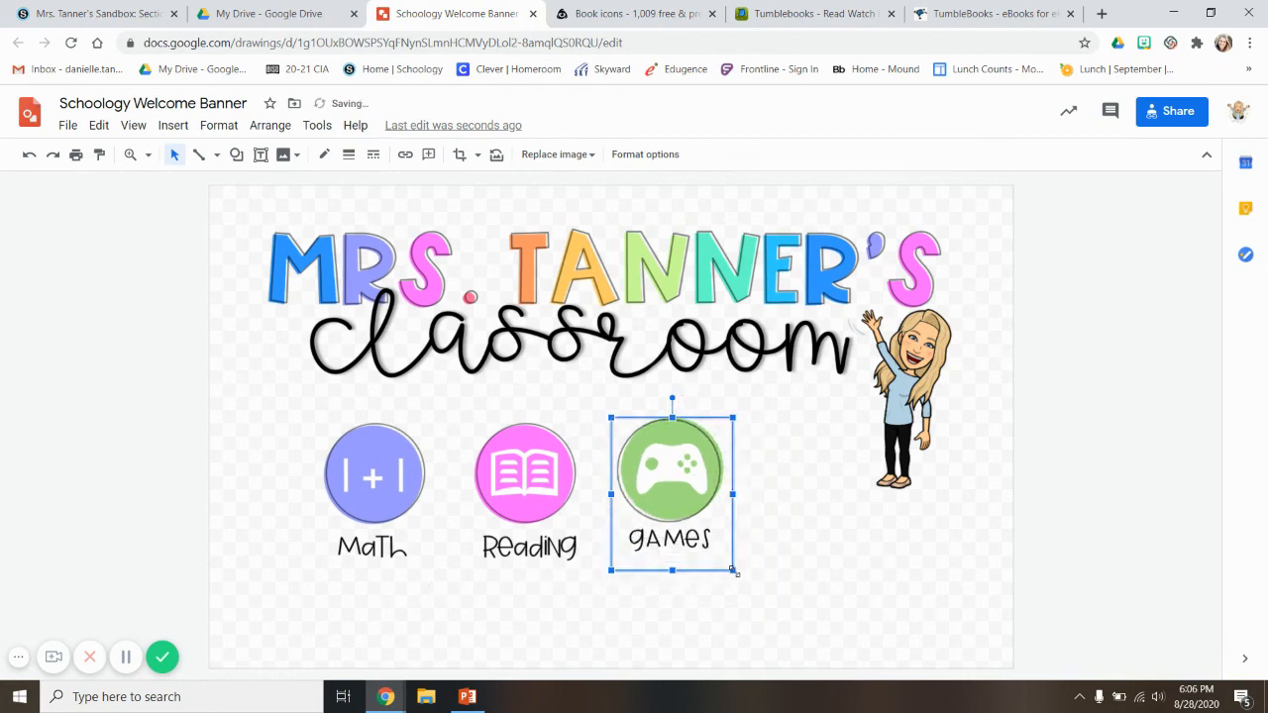
{"action": "mouse_move", "coordinate": [678, 498]}
{"action": "left_mouse_down"}
{"action": "mouse_move", "coordinate": [690, 507]}
{"action": "mouse_move", "coordinate": [672, 479]}
{"action": "left_mouse_up"}
{"action": "left_click", "coordinate": [812, 572]}
{"action": "left_click", "coordinate": [847, 548]}
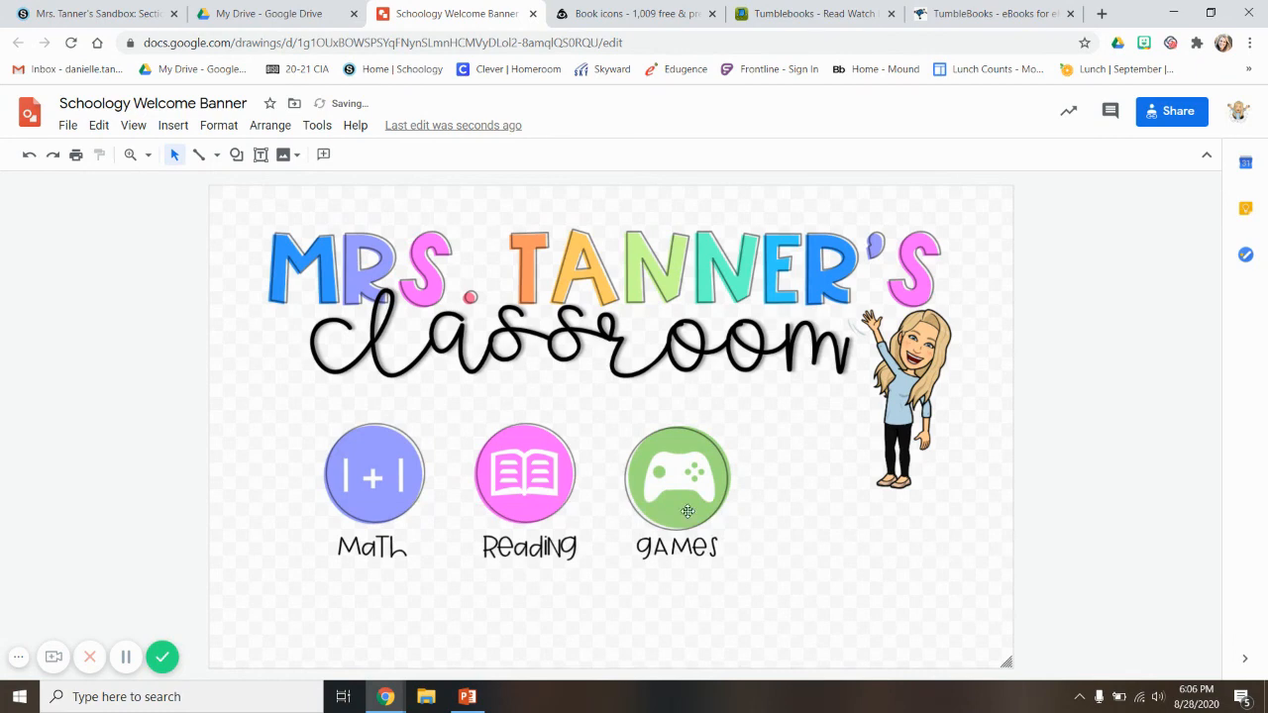
Go to turtlediary.com in the TumbleBooks browser tab and open the first grade games page.
{"action": "left_click", "coordinate": [926, 14]}
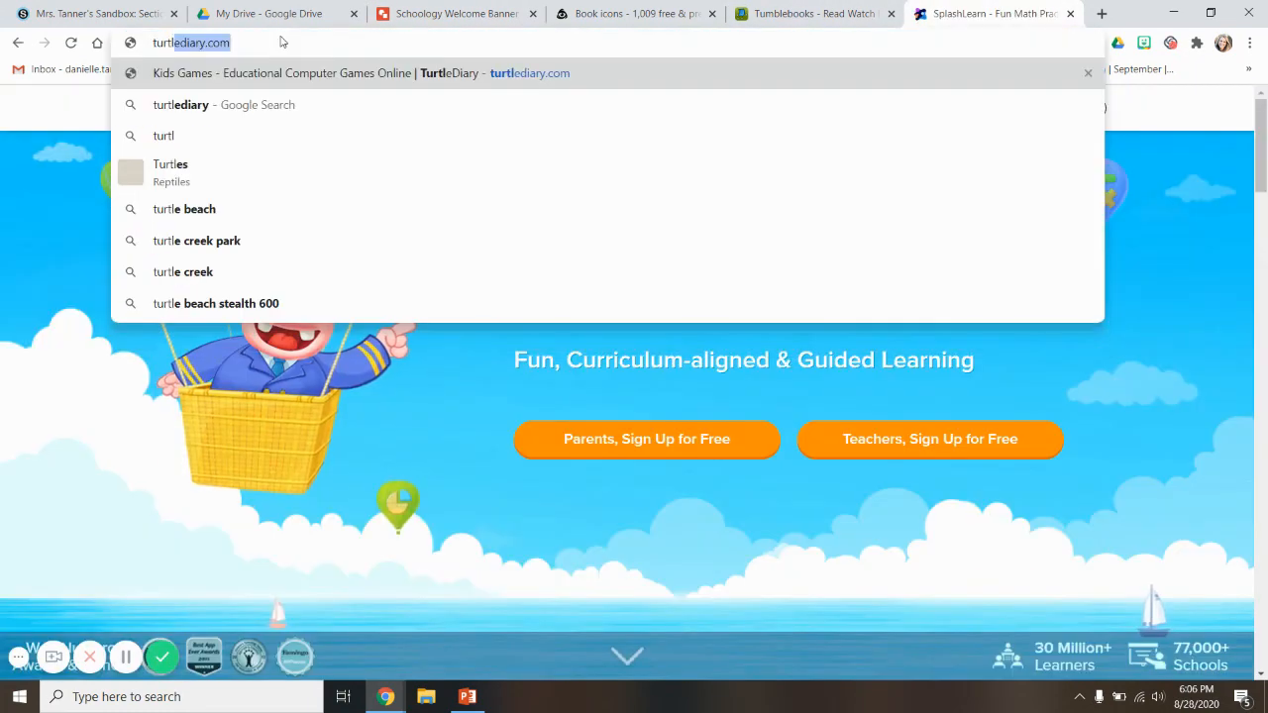
{"action": "key", "text": "Return"}
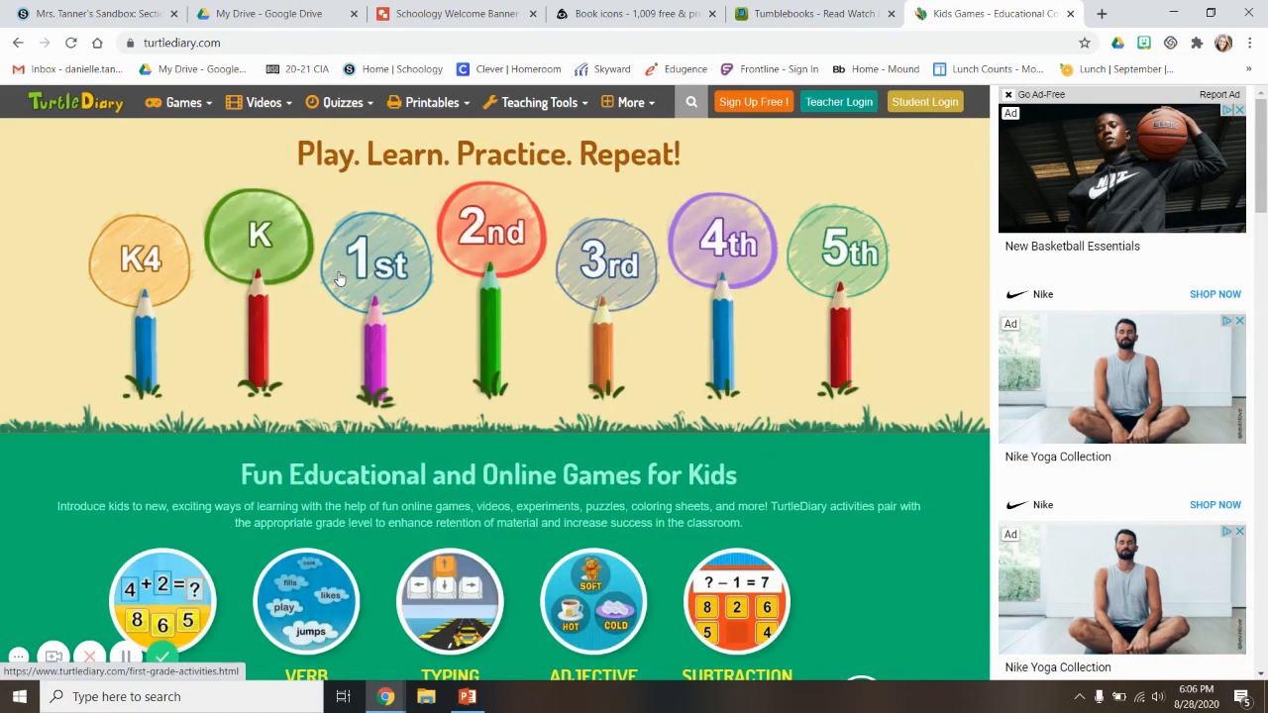
{"action": "left_click", "coordinate": [338, 270]}
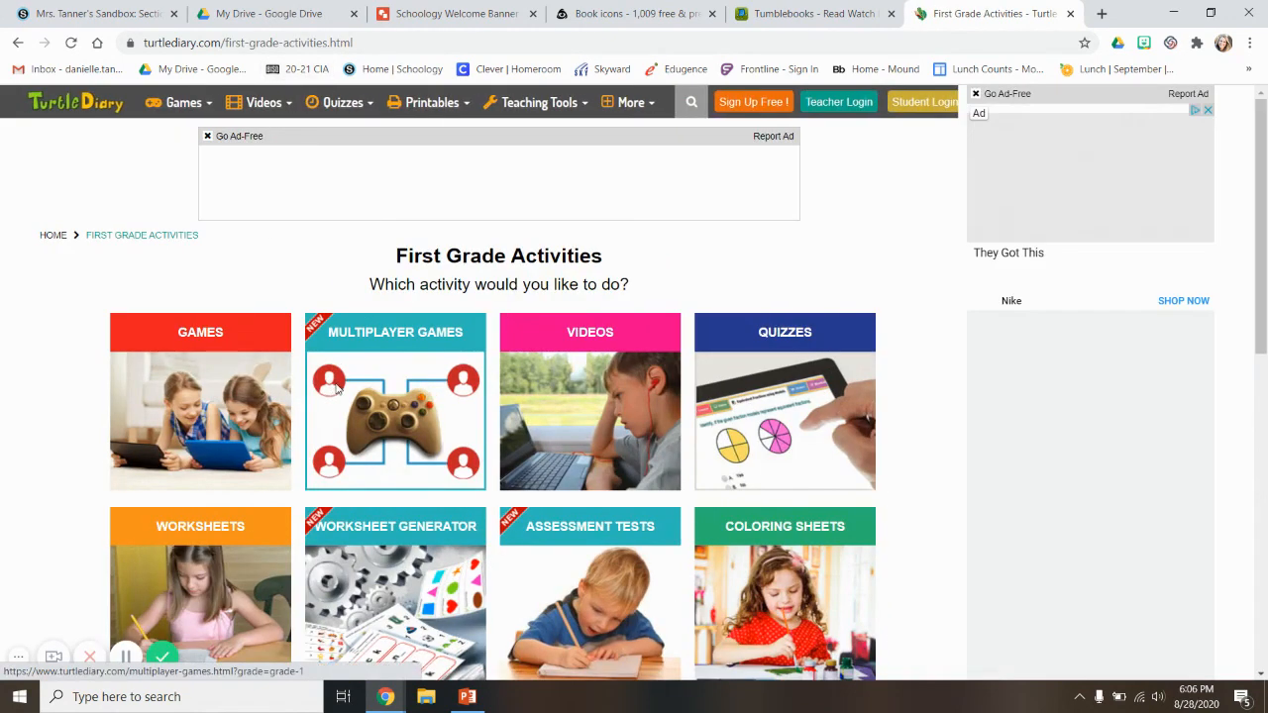
{"action": "left_click", "coordinate": [227, 363]}
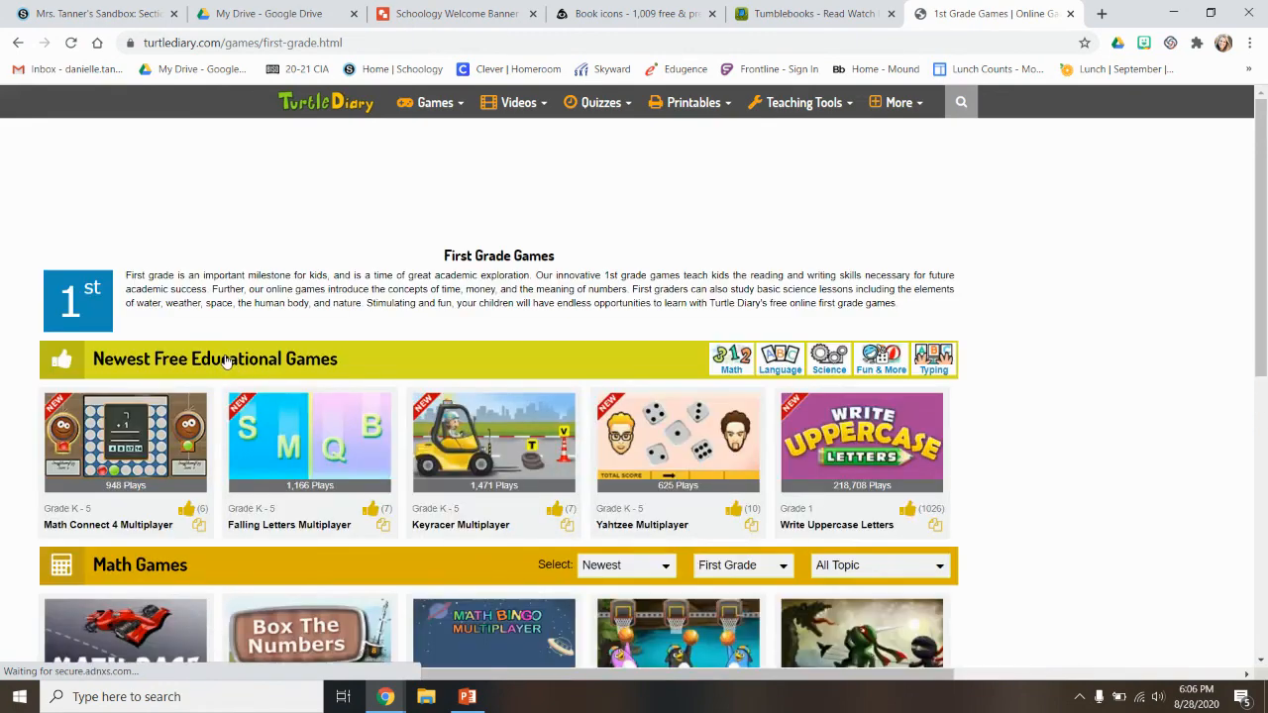
Link the Games button in the Google Drawings banner to turtlediary.com/games/first-grade.html and check the link.
{"action": "left_click", "coordinate": [198, 43]}
{"action": "key", "text": "ctrl+c"}
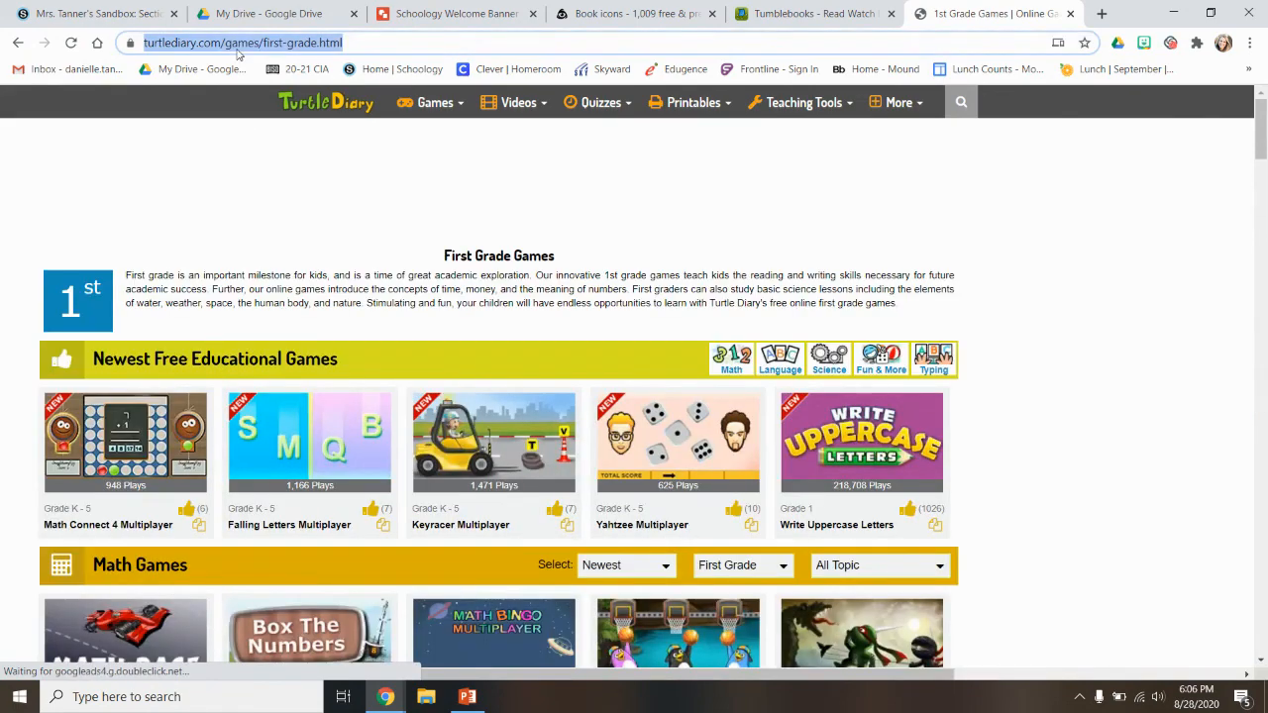
{"action": "left_click", "coordinate": [232, 10]}
{"action": "left_click", "coordinate": [436, 13]}
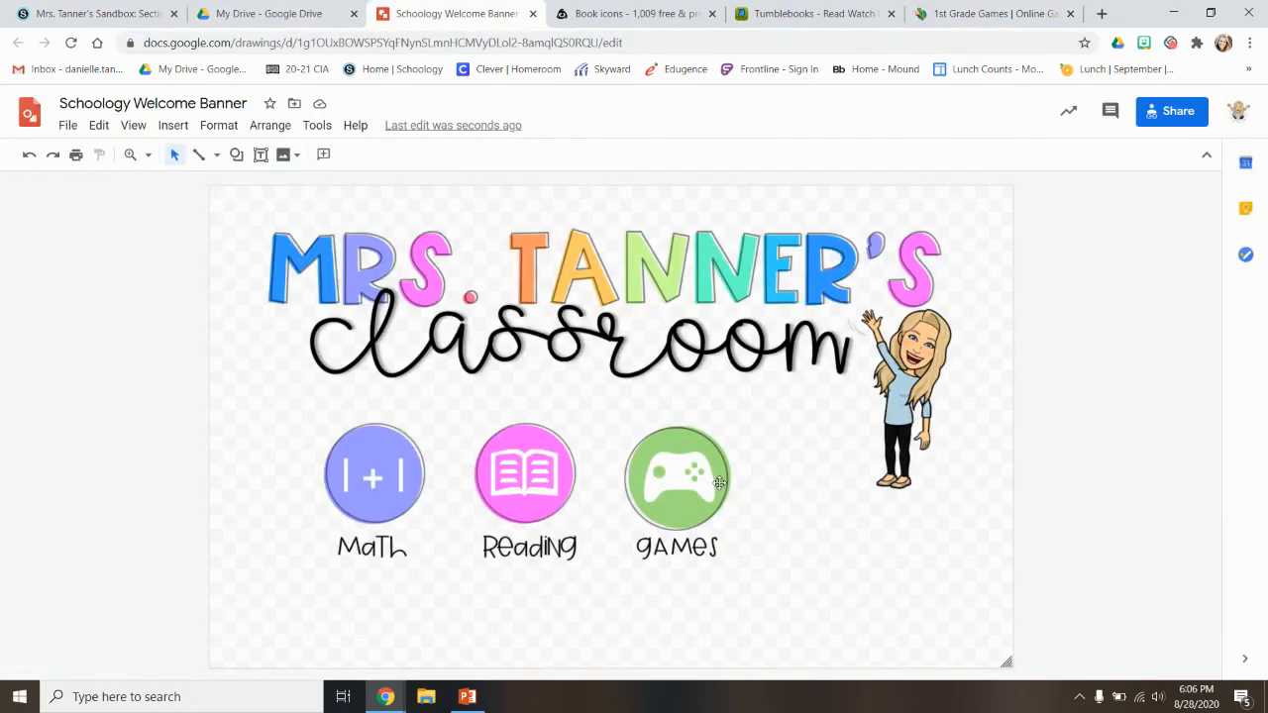
{"action": "left_click", "coordinate": [683, 492]}
{"action": "left_click", "coordinate": [405, 155]}
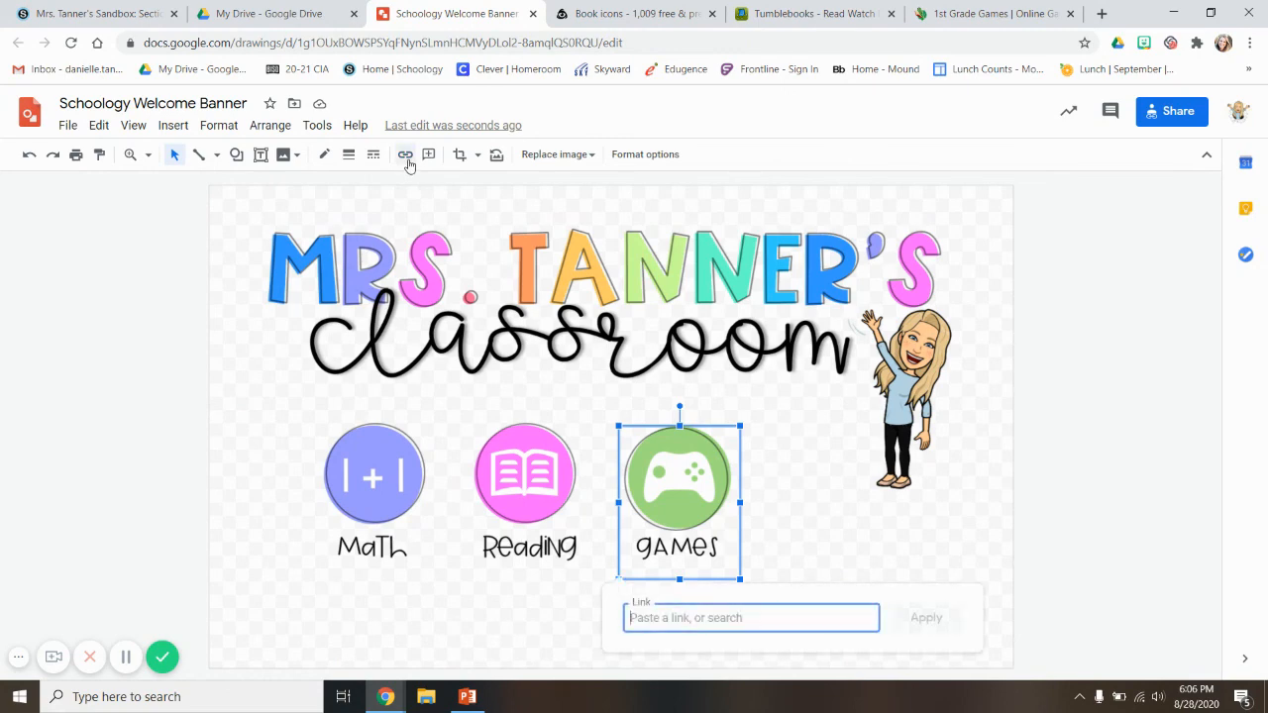
{"action": "key", "text": "ctrl+v"}
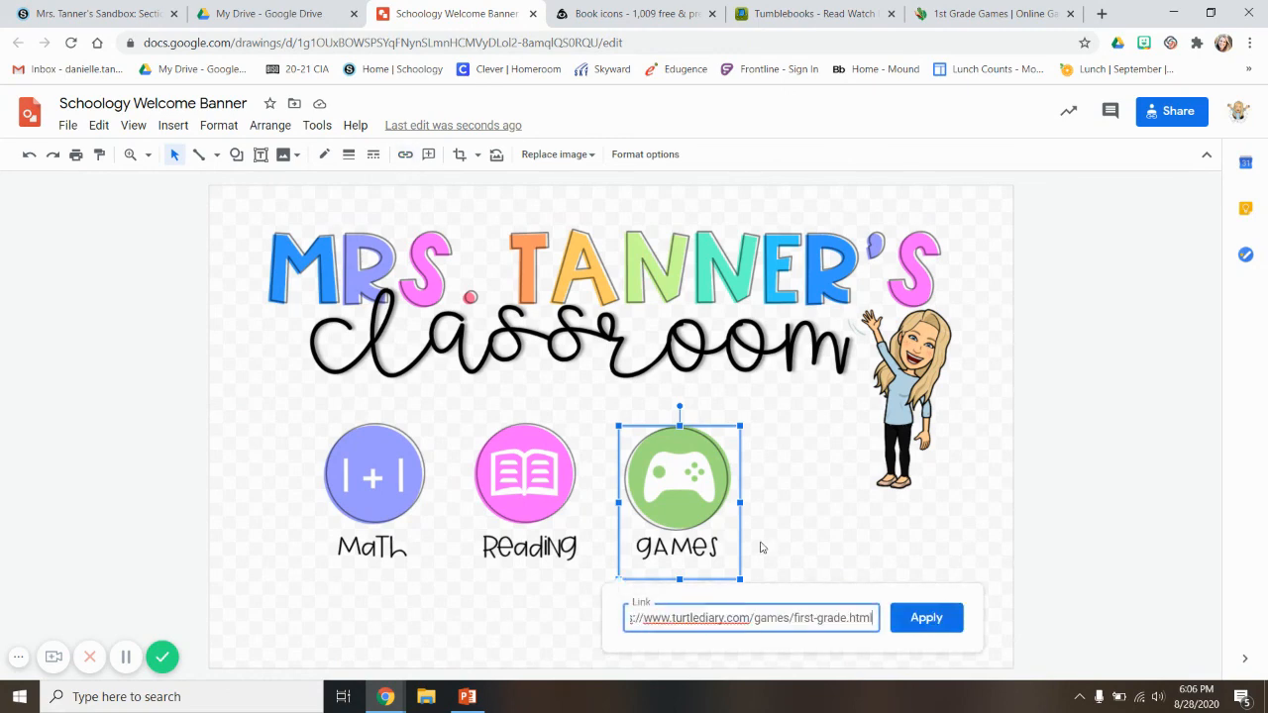
{"action": "left_click", "coordinate": [921, 616]}
{"action": "left_click", "coordinate": [1063, 596]}
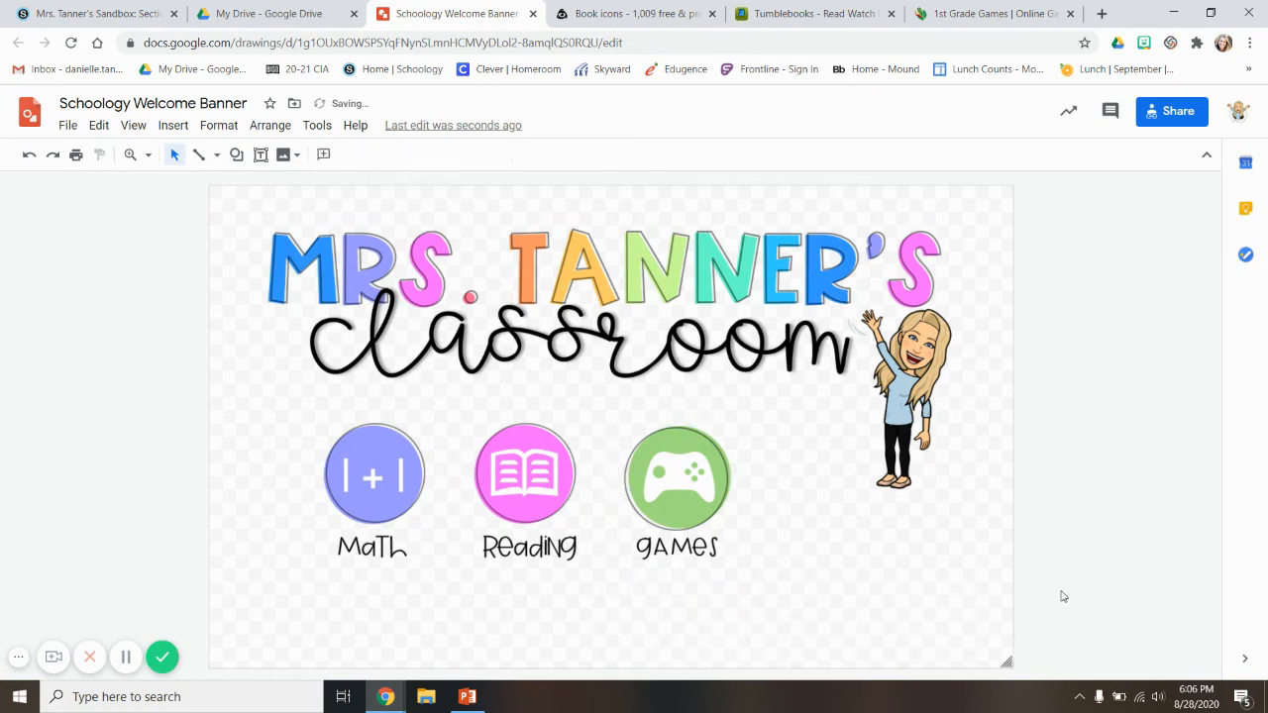
{"action": "left_click", "coordinate": [654, 486]}
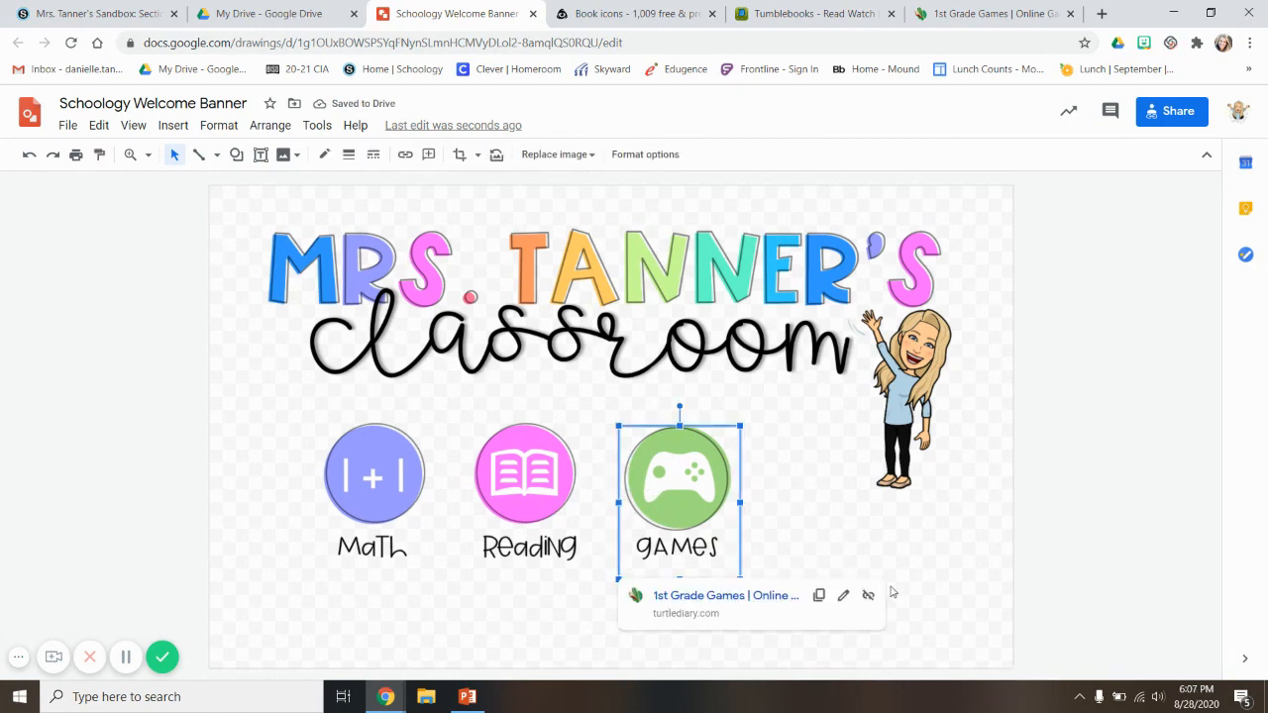
{"action": "left_click", "coordinate": [944, 597]}
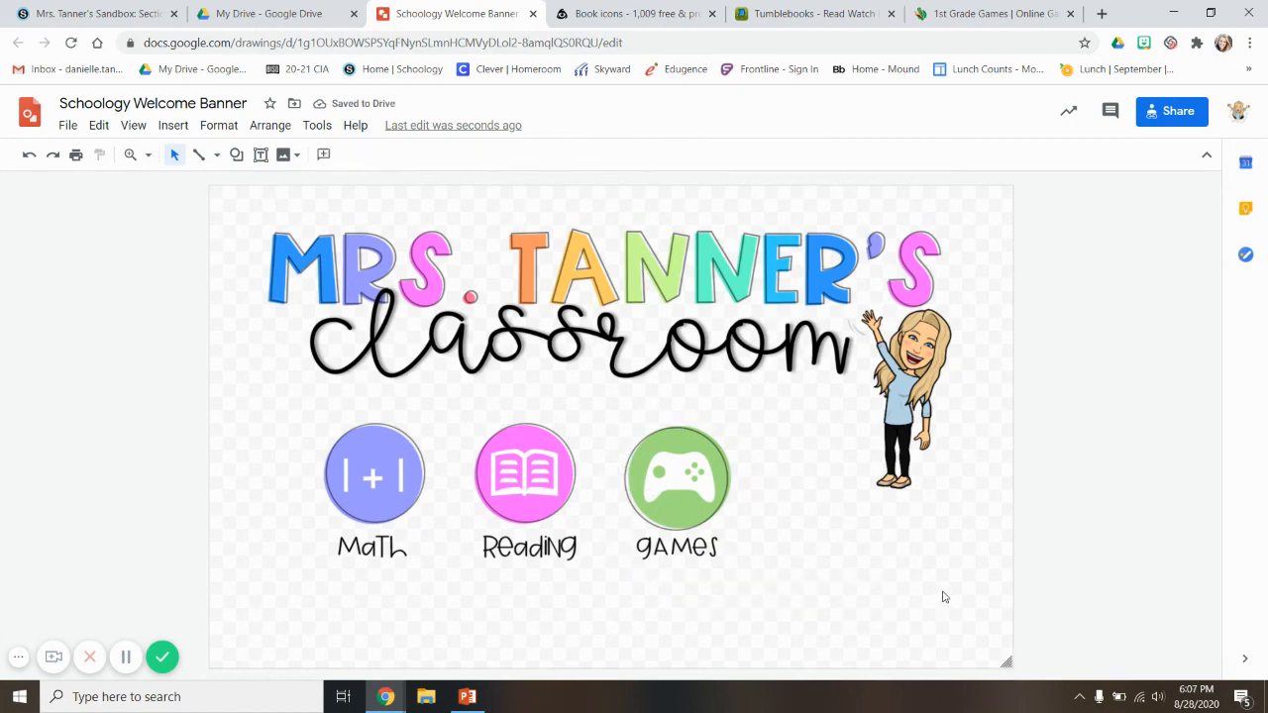
Switch to the Schoology course, open its Materials page, and test the banner's Games button, closing the linked site after it opens.
{"action": "left_click", "coordinate": [55, 10]}
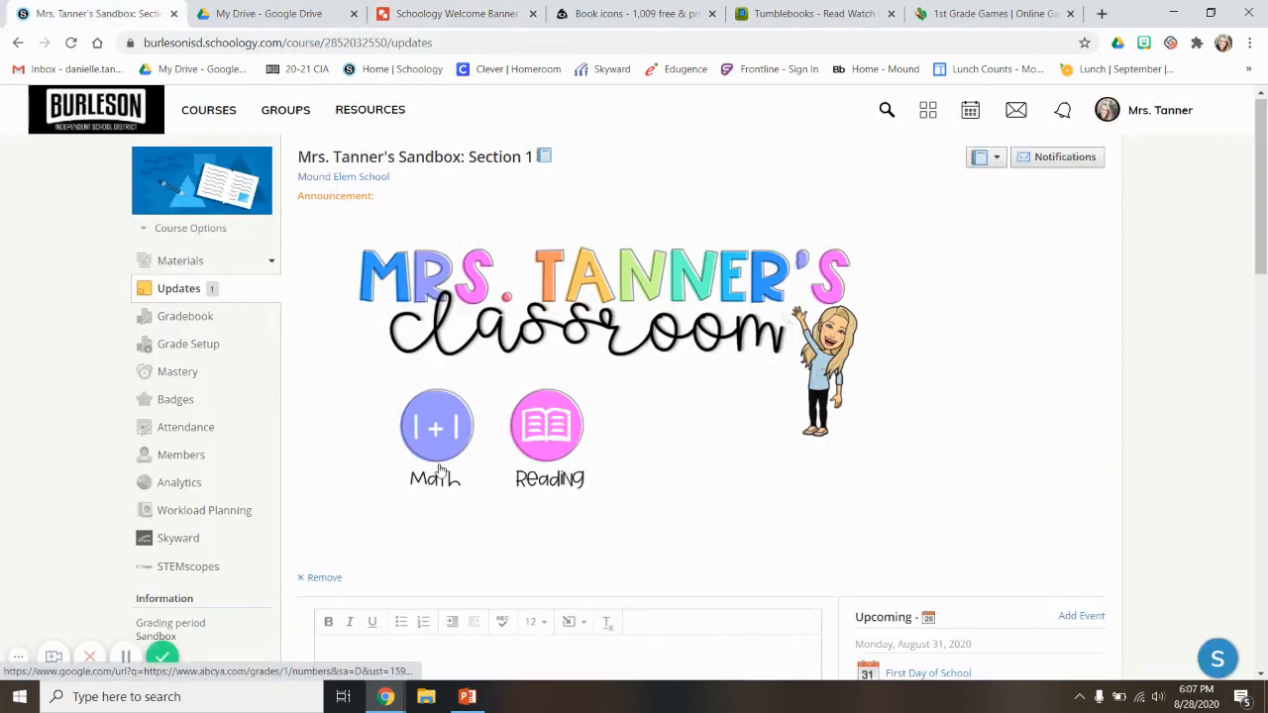
{"action": "left_click", "coordinate": [183, 265]}
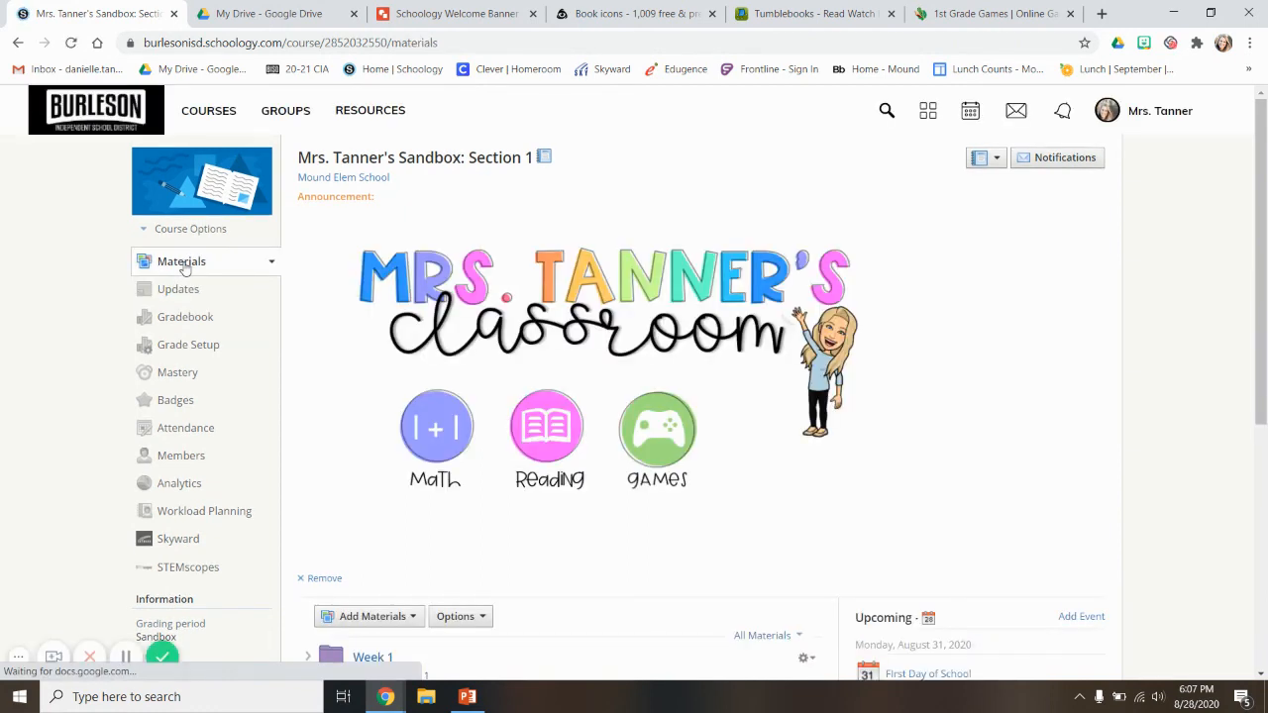
{"action": "left_click", "coordinate": [659, 431]}
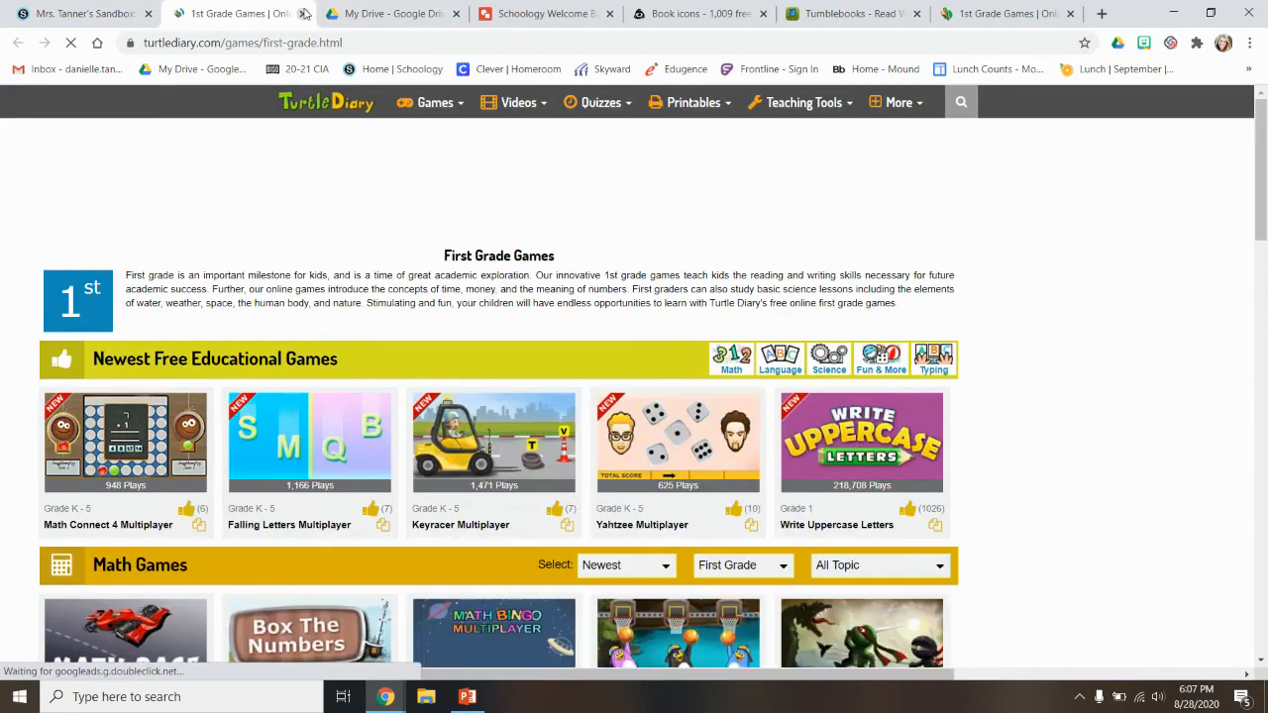
{"action": "left_click", "coordinate": [302, 13]}
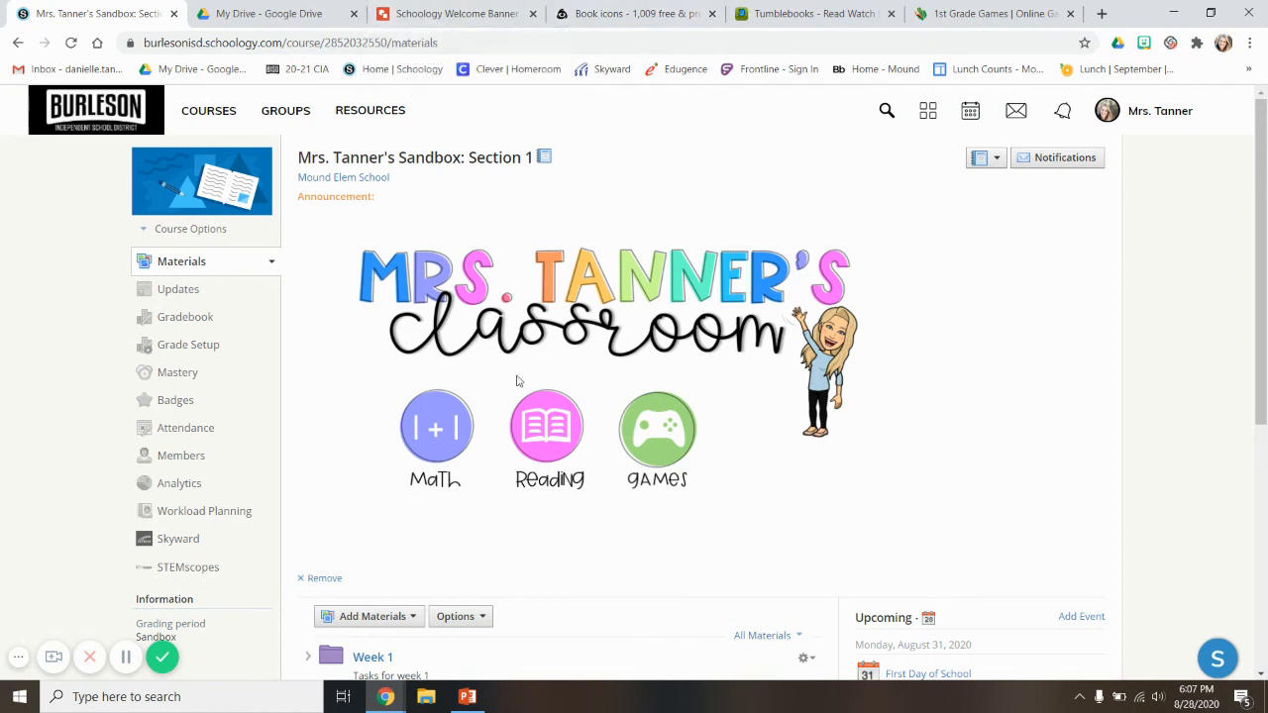
Delete the Games button from the Google Drawings banner and space the Math and Reading buttons farther apart beneath the title.
{"action": "left_click", "coordinate": [483, 7]}
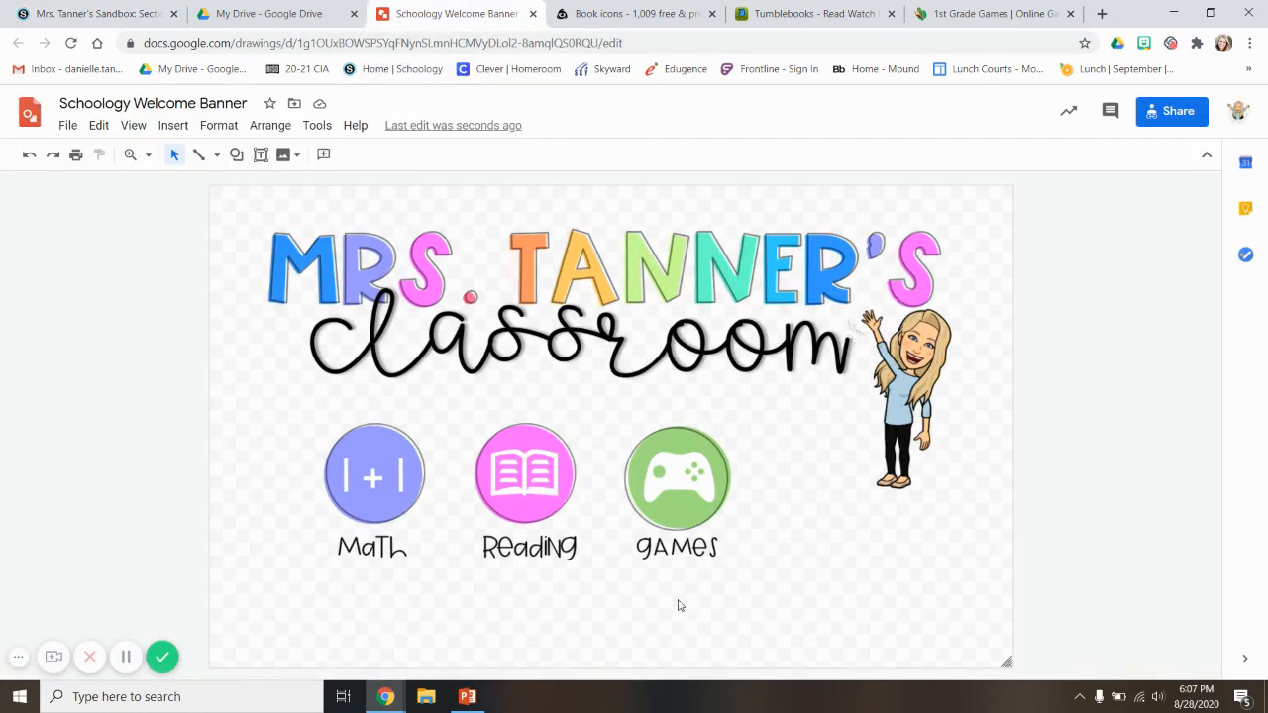
{"action": "left_click", "coordinate": [661, 477]}
{"action": "key", "text": "Delete"}
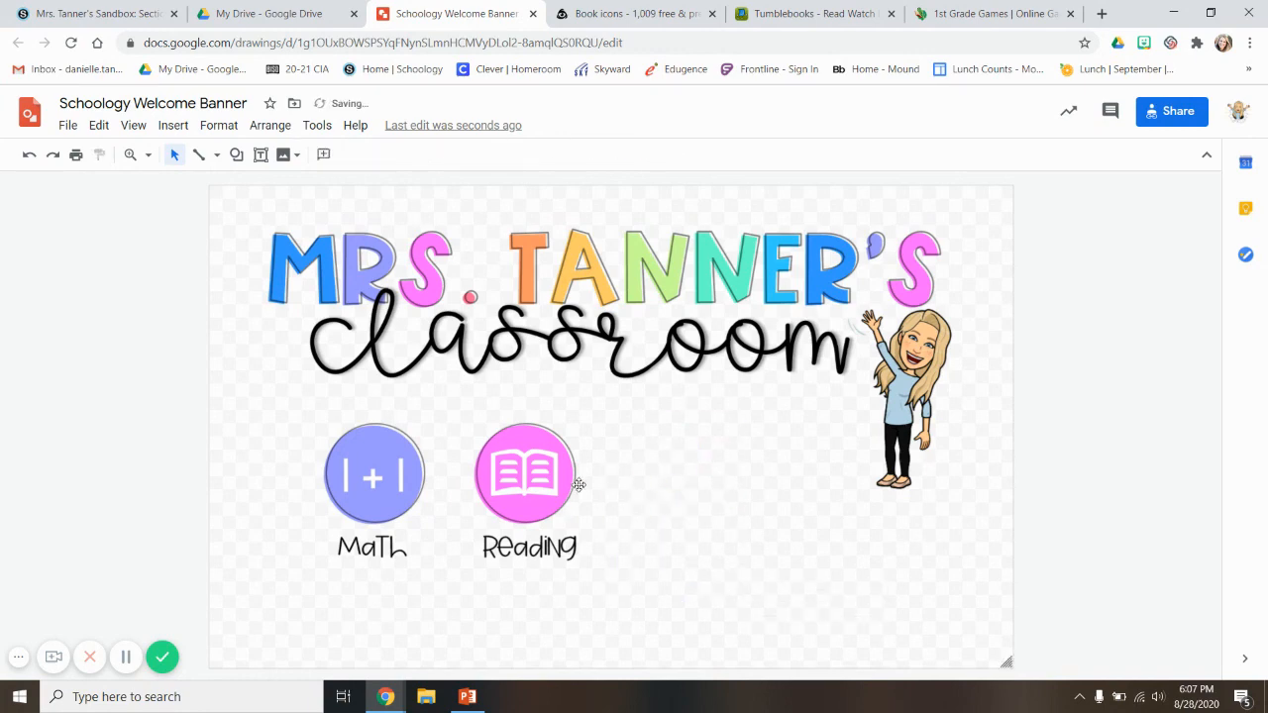
{"action": "left_click_drag", "start_coordinate": [557, 484], "coordinate": [754, 469]}
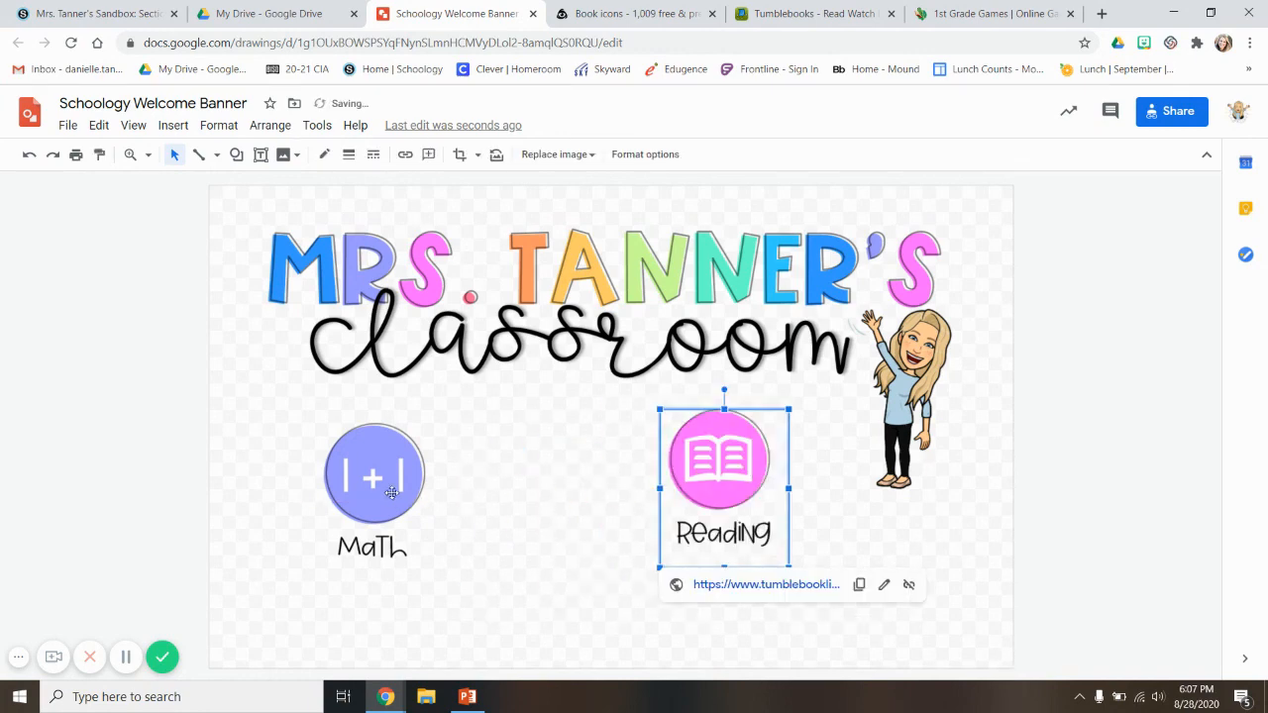
{"action": "left_click_drag", "start_coordinate": [392, 494], "coordinate": [486, 473]}
{"action": "left_click", "coordinate": [852, 587]}
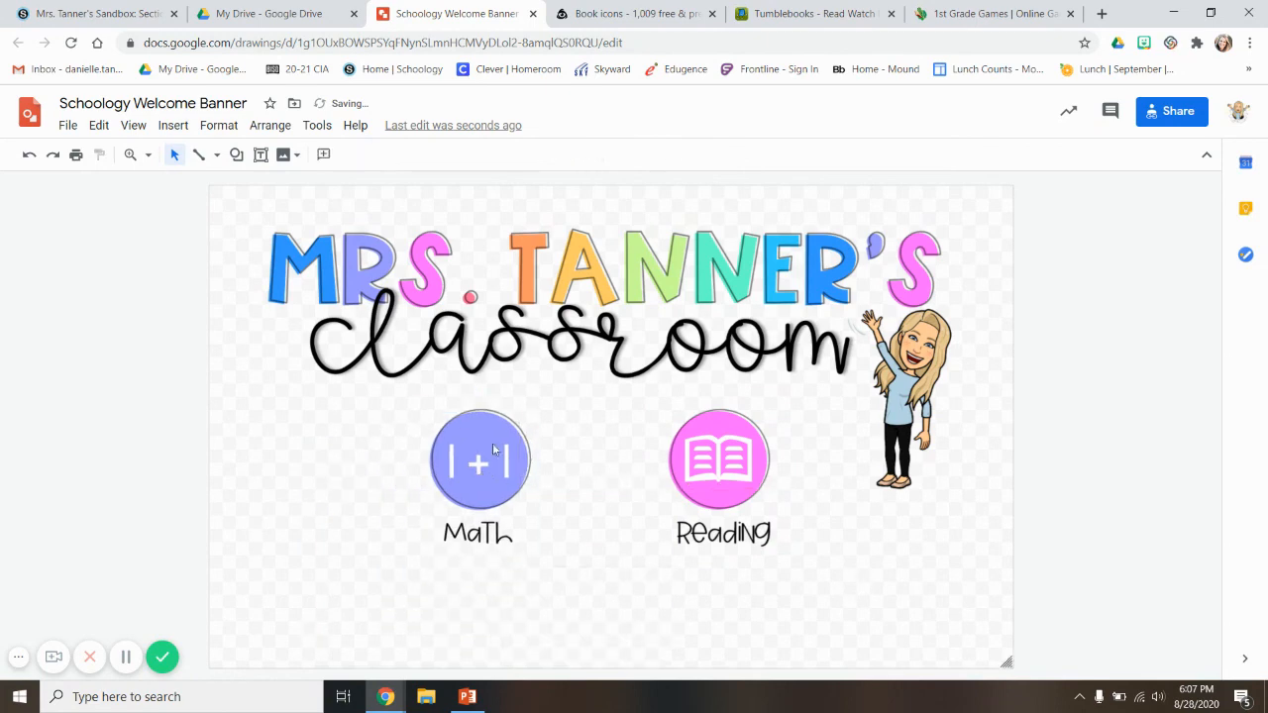
Reload the Schoology course page to check the rearranged banner in the announcement, and return to the drawing.
{"action": "left_click", "coordinate": [132, 12]}
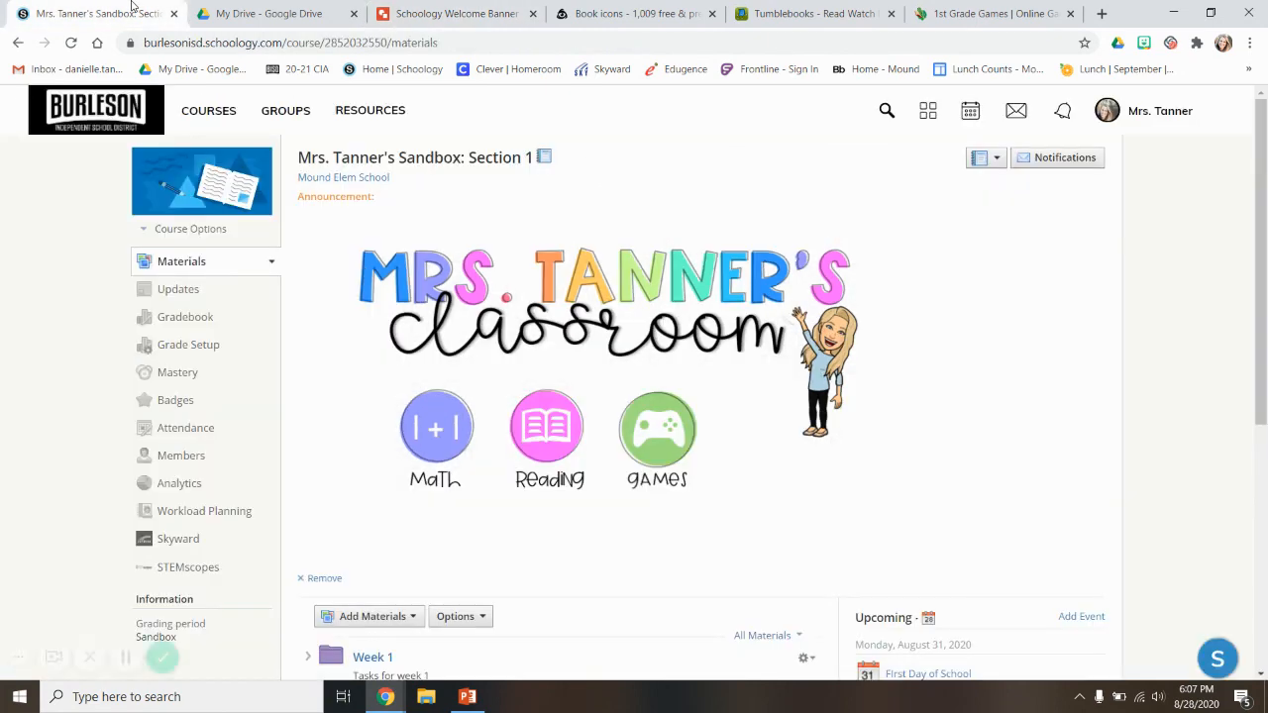
{"action": "left_click", "coordinate": [71, 43]}
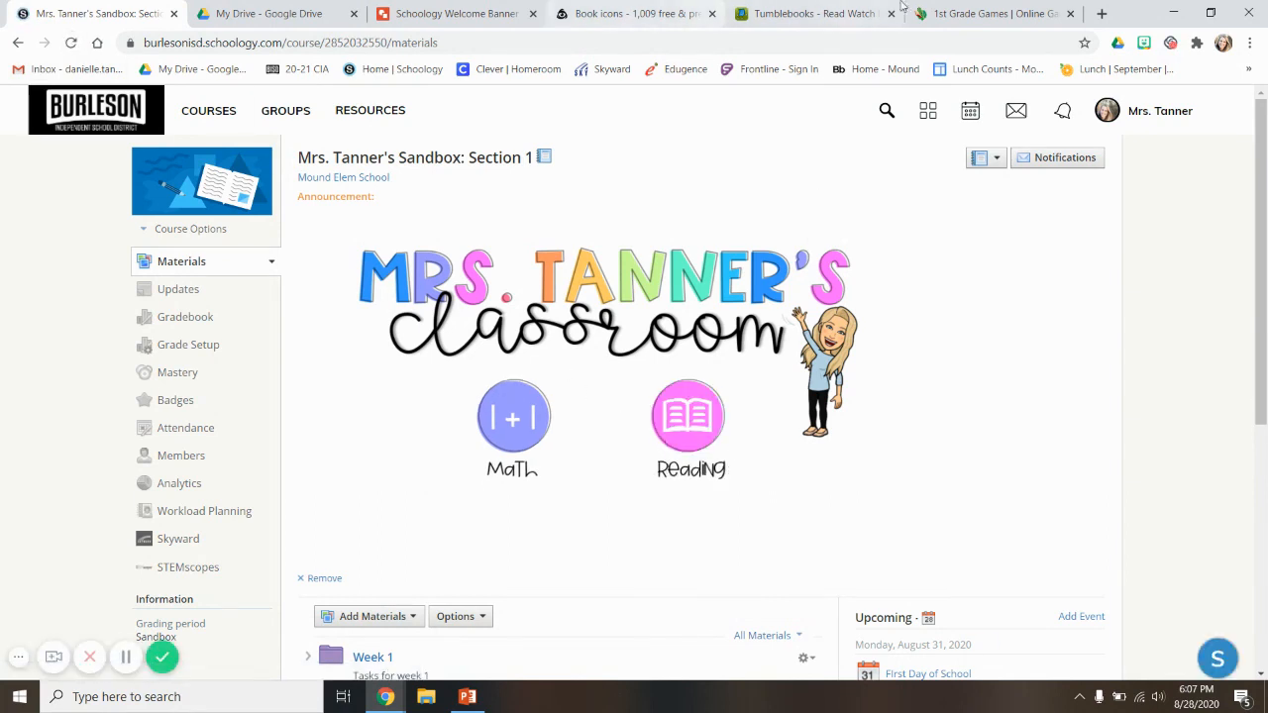
{"action": "left_click", "coordinate": [441, 10]}
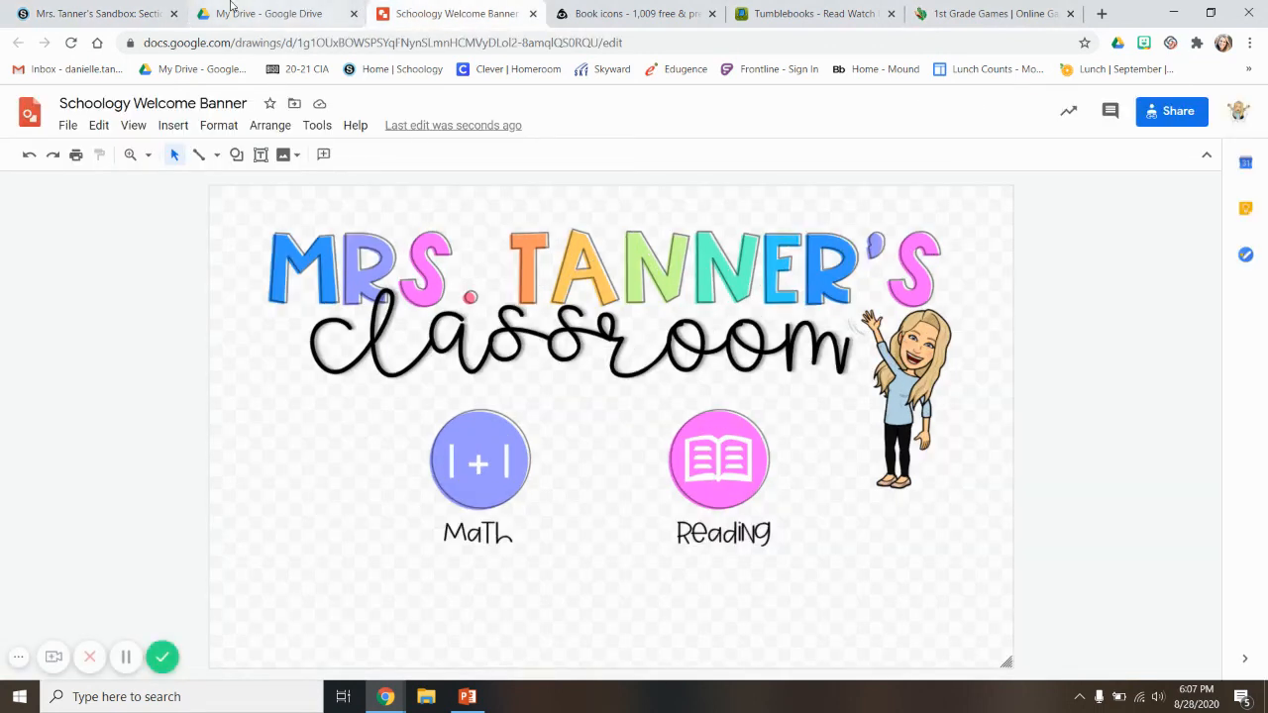